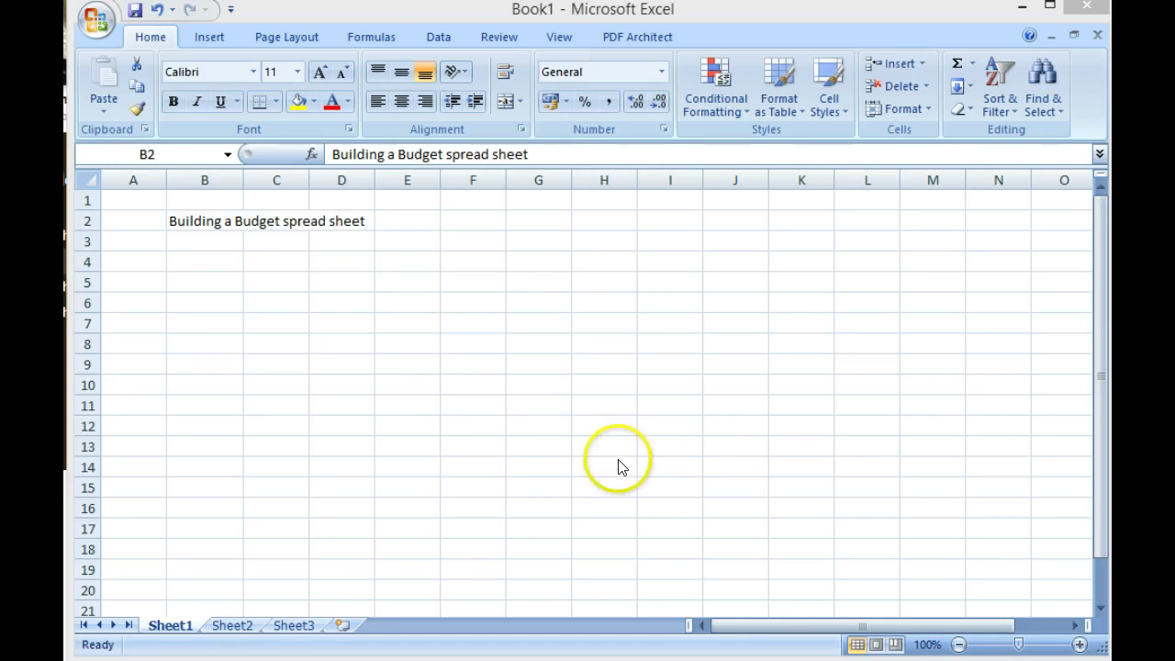
Enter the date 28 jan in B4 so it shows 28-Jan-14
{"action": "left_click", "coordinate": [218, 286]}
{"action": "left_click", "coordinate": [219, 285]}
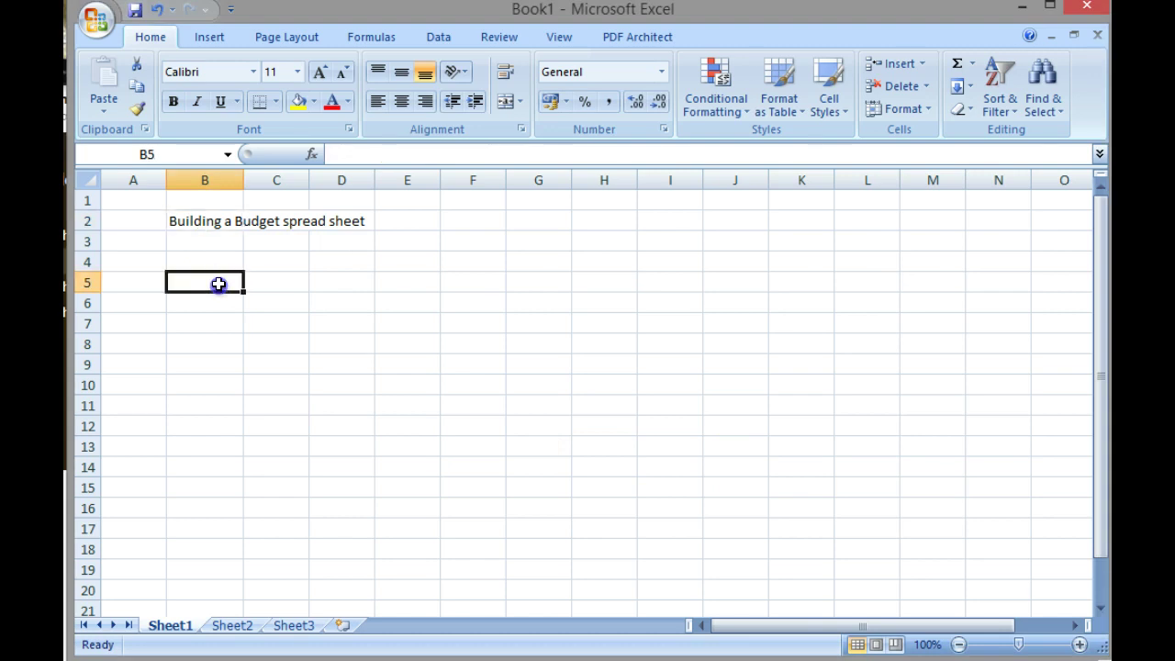
{"action": "left_click", "coordinate": [222, 260]}
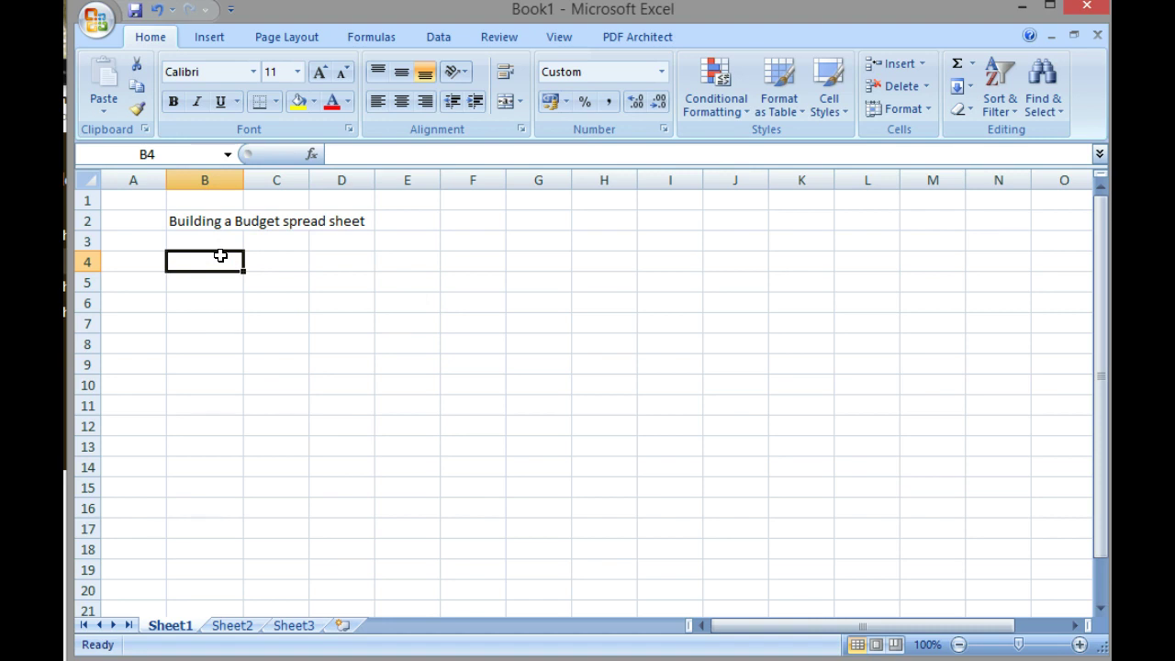
{"action": "type", "text": "28"}
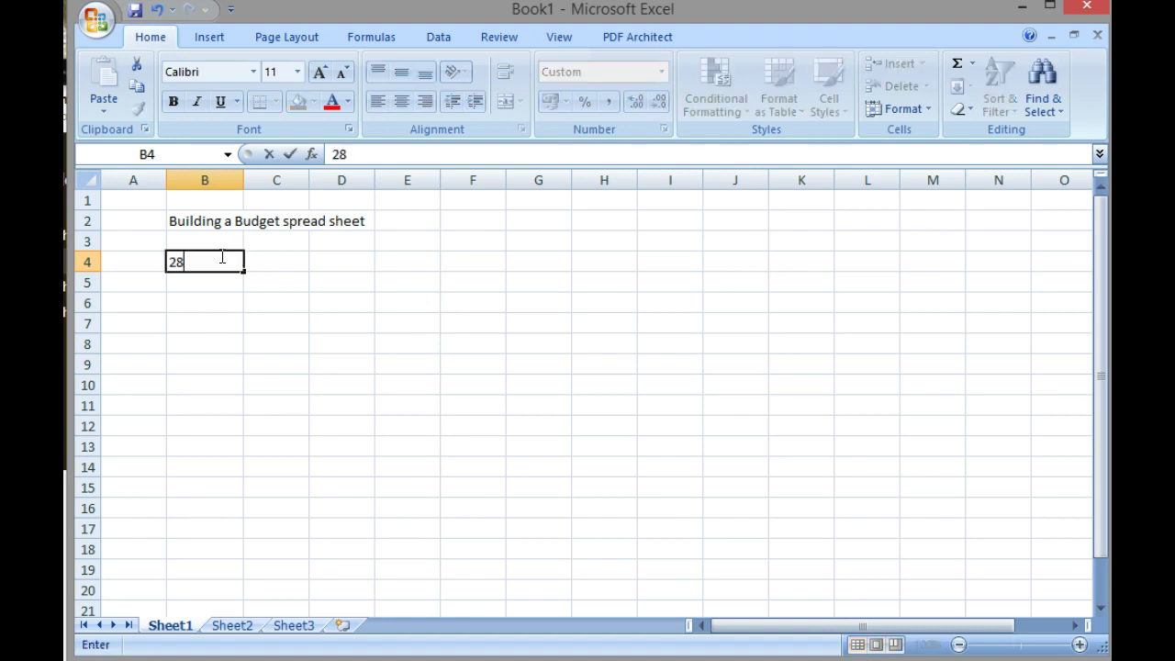
{"action": "type", "text": " jan"}
{"action": "key", "text": "Return"}
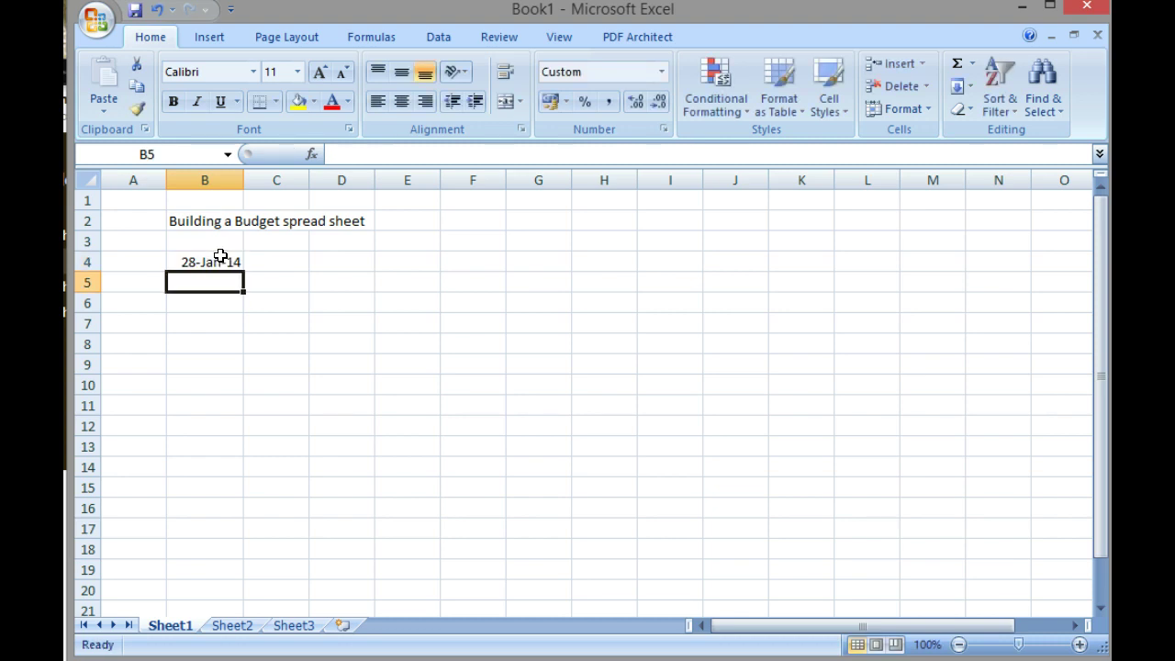
{"action": "left_click", "coordinate": [216, 262]}
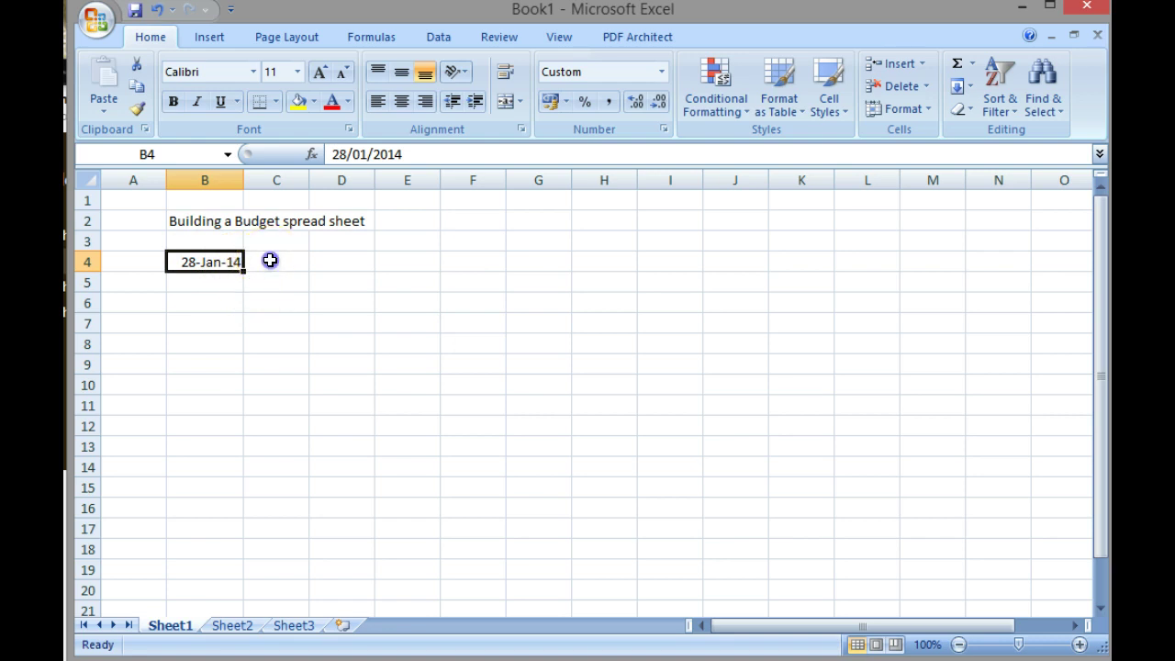
Put the formula =B4+7 in C4 so it shows 04-Feb-14
{"action": "left_click", "coordinate": [270, 260]}
{"action": "type", "text": "="}
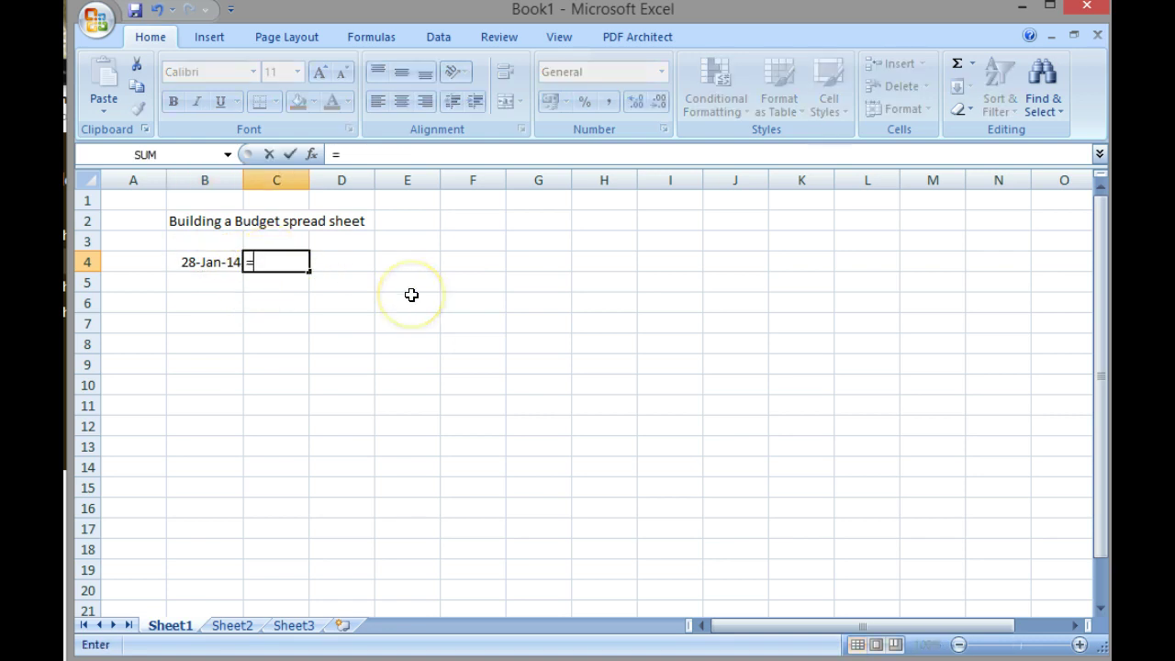
{"action": "key", "text": "Left"}
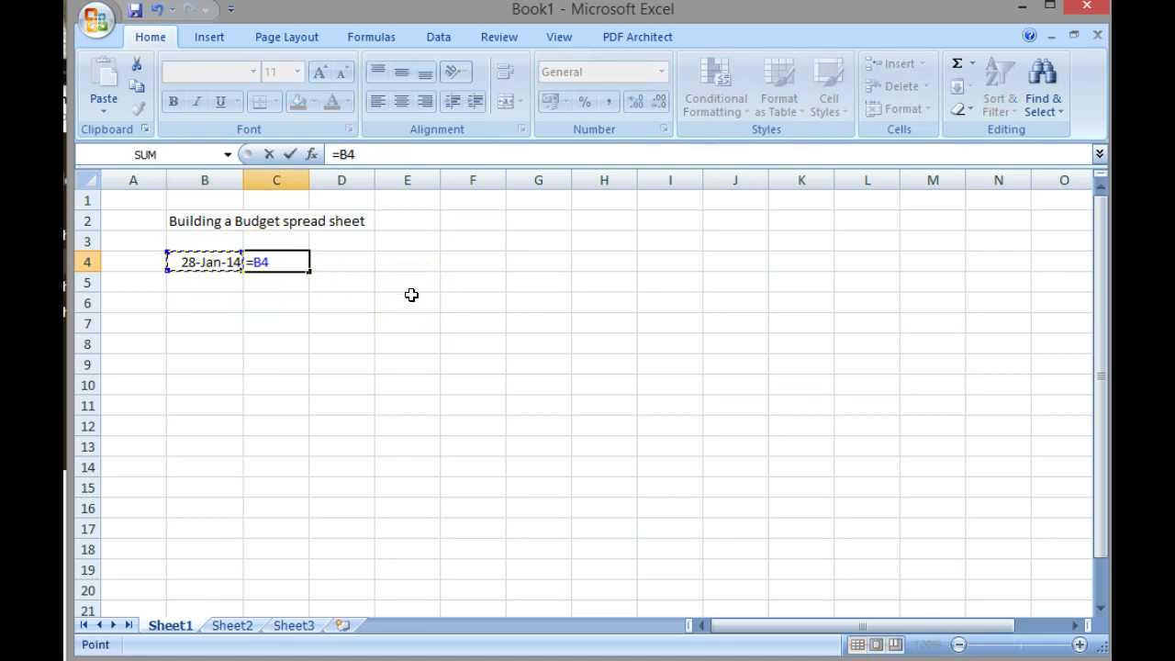
{"action": "type", "text": "+7"}
{"action": "key", "text": "Return"}
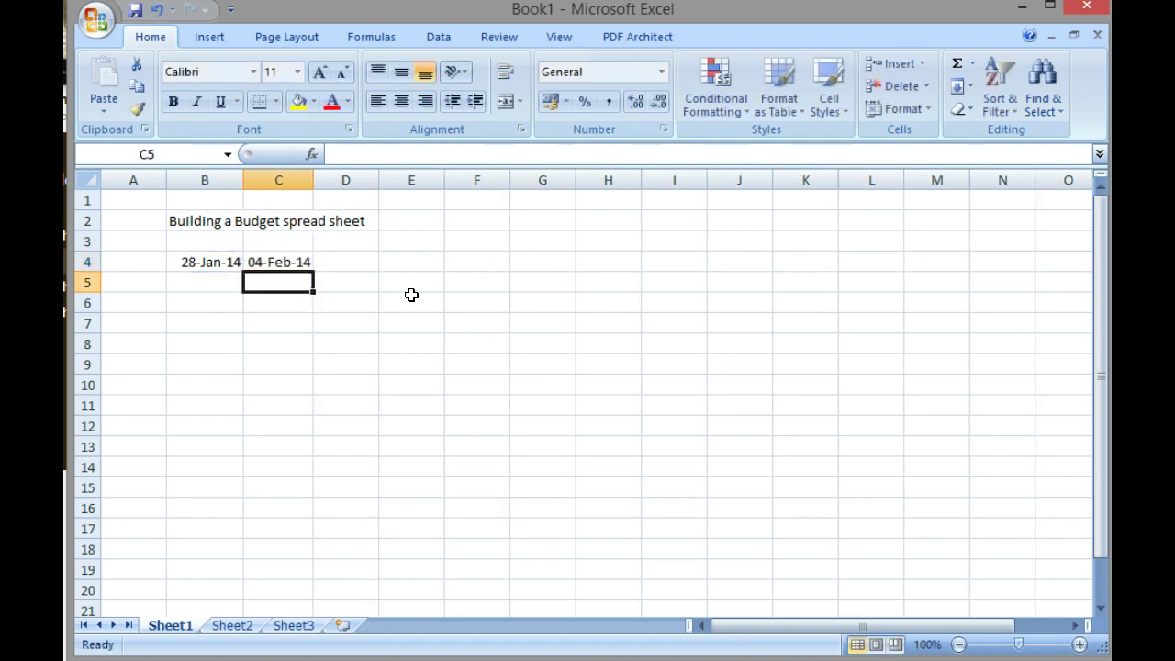
{"action": "key", "text": "Up"}
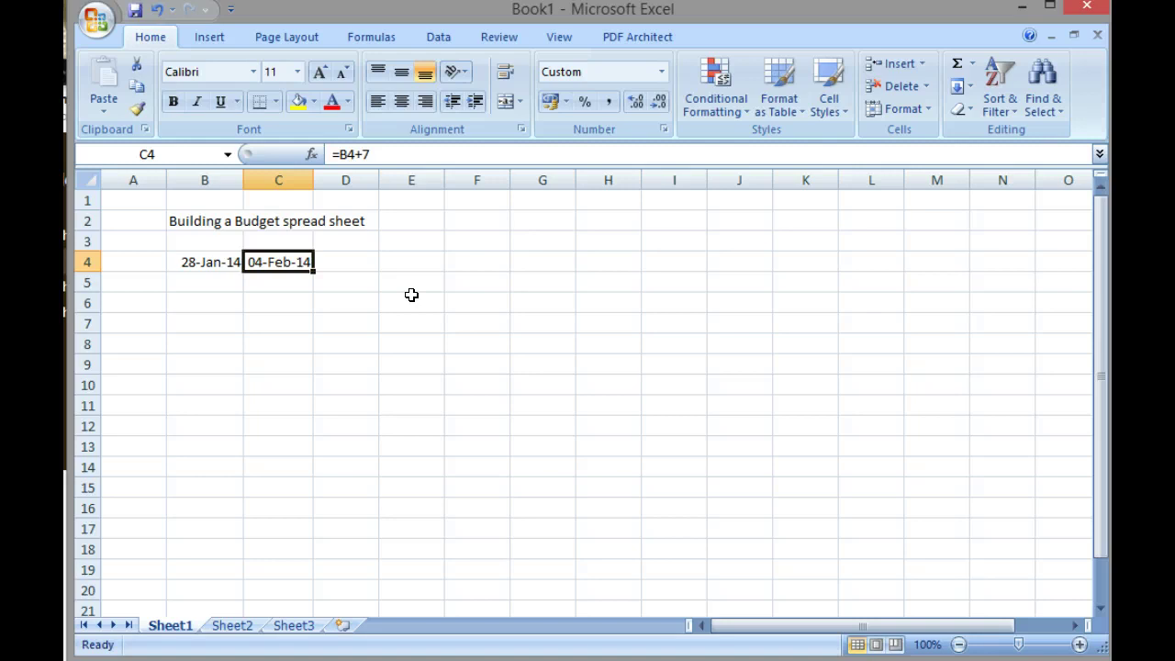
Copy C4's weekly date formula across row 4 to column O and AutoFit columns D–J
{"action": "left_click_drag", "start_coordinate": [309, 271], "coordinate": [1071, 282]}
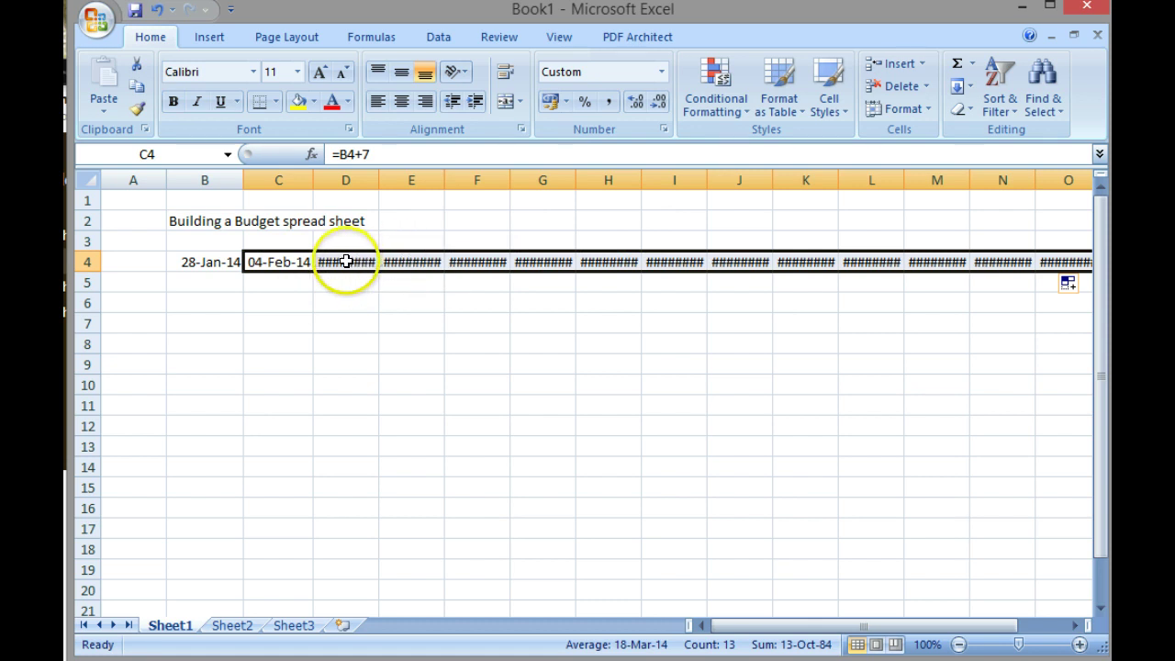
{"action": "double_click", "coordinate": [378, 179]}
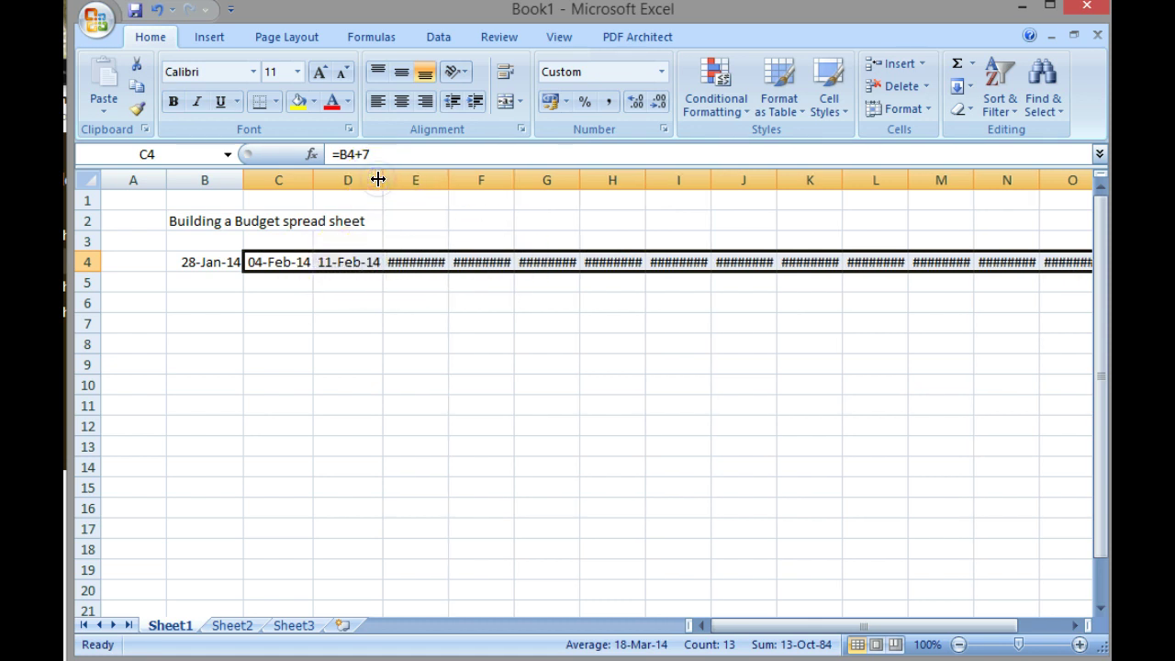
{"action": "double_click", "coordinate": [448, 179]}
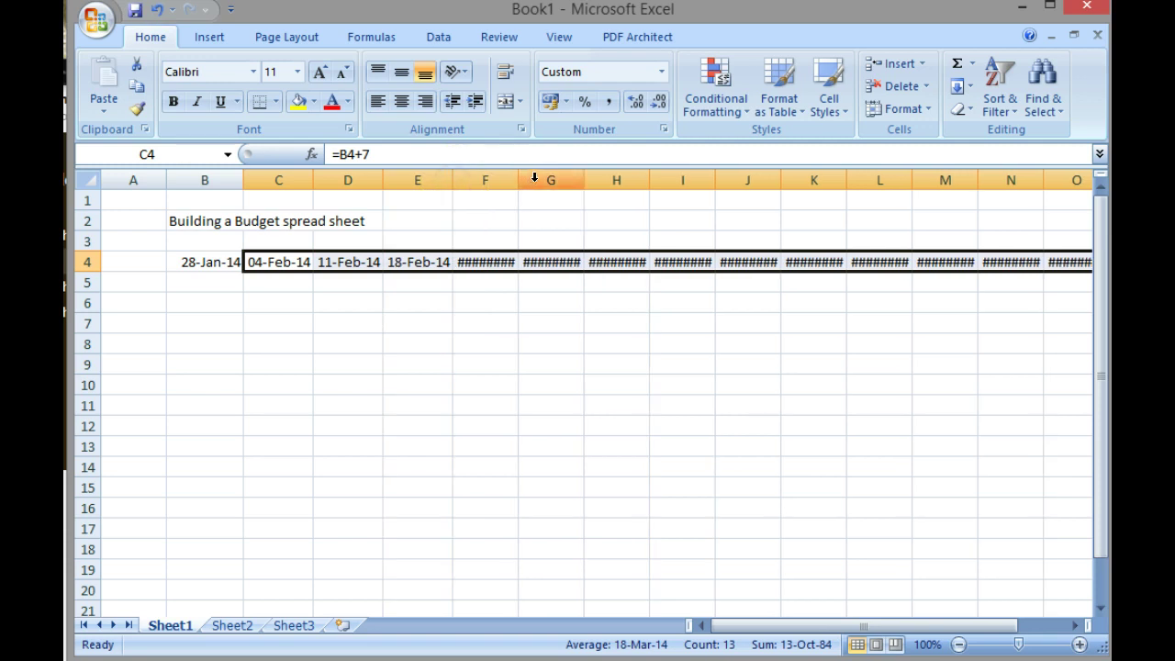
{"action": "double_click", "coordinate": [518, 179]}
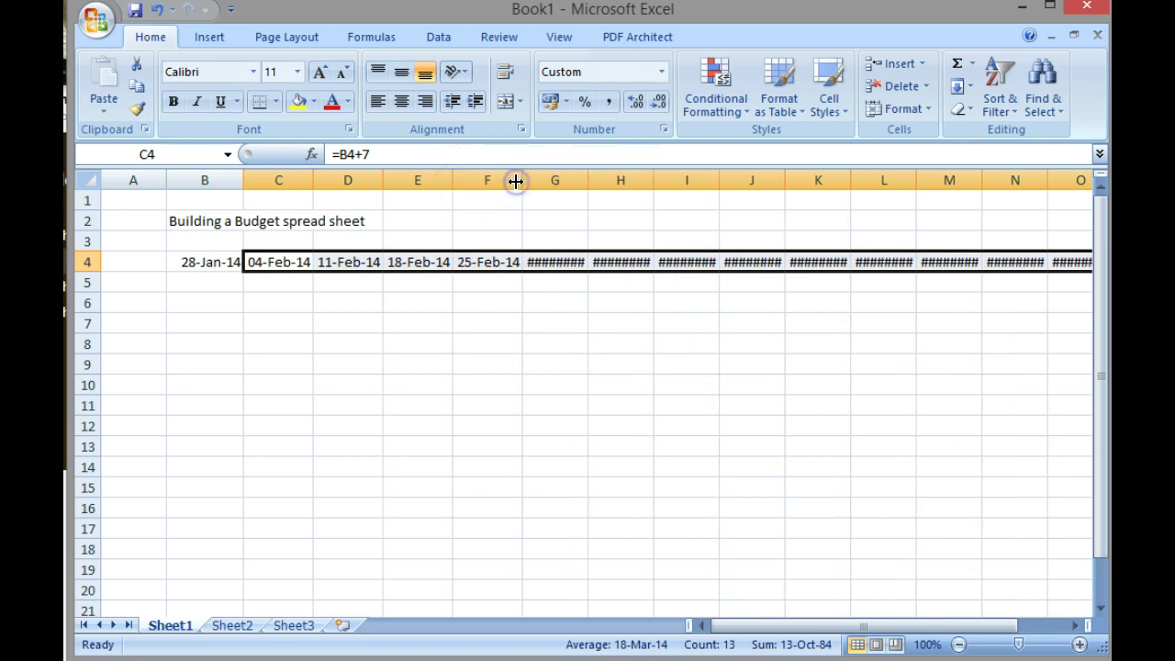
{"action": "double_click", "coordinate": [587, 179]}
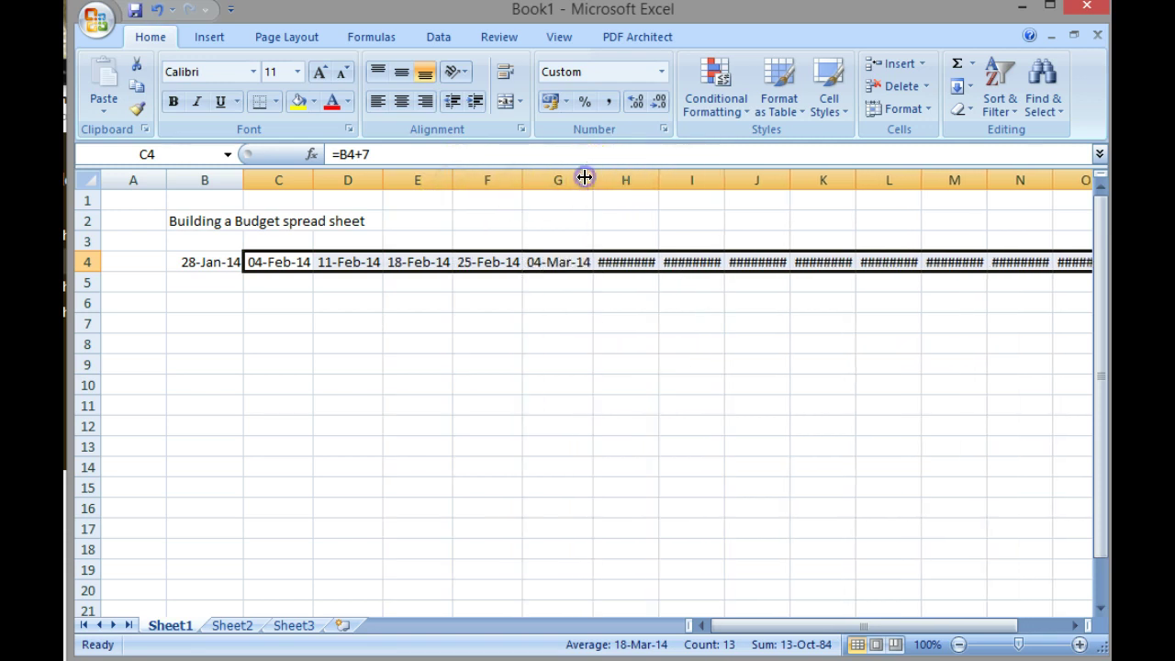
{"action": "double_click", "coordinate": [659, 180]}
{"action": "double_click", "coordinate": [724, 179]}
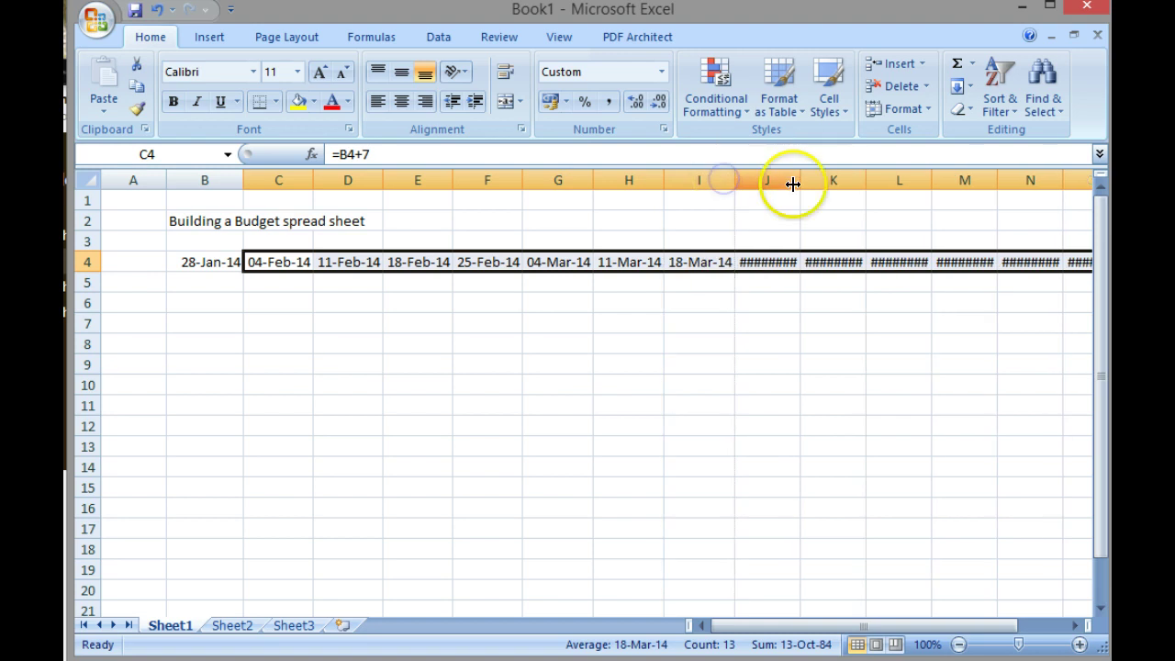
{"action": "double_click", "coordinate": [798, 180]}
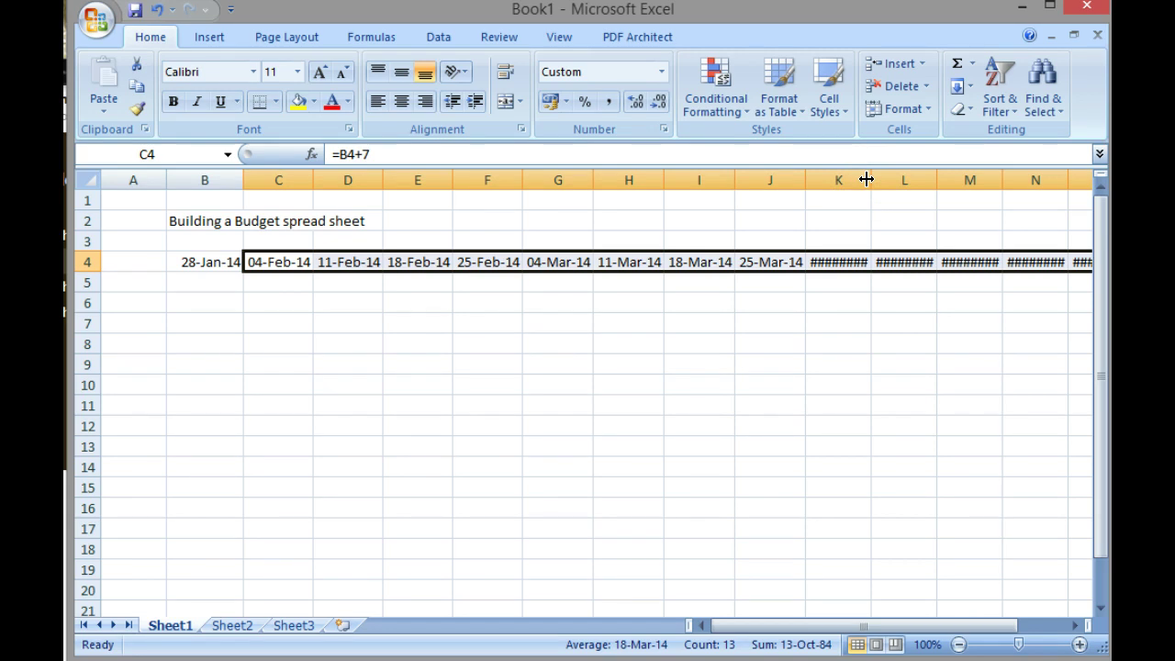
AutoFit columns K through O so their dates up to 29-Apr-14 display
{"action": "double_click", "coordinate": [867, 179]}
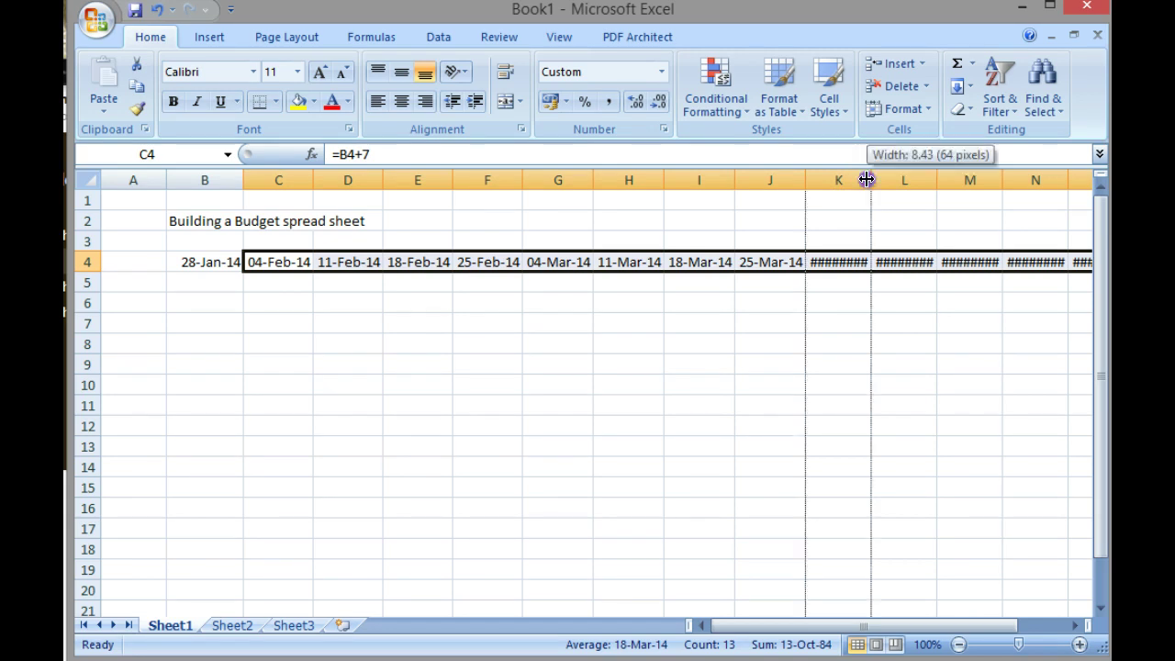
{"action": "double_click", "coordinate": [936, 180]}
{"action": "double_click", "coordinate": [1008, 181]}
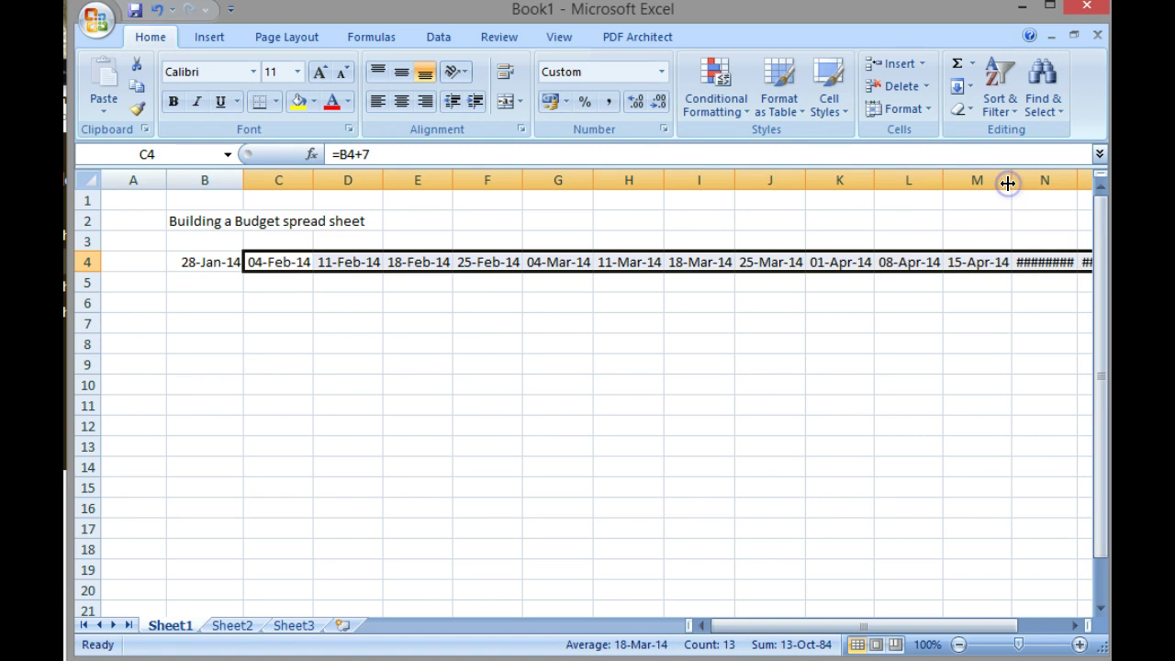
{"action": "double_click", "coordinate": [1076, 181]}
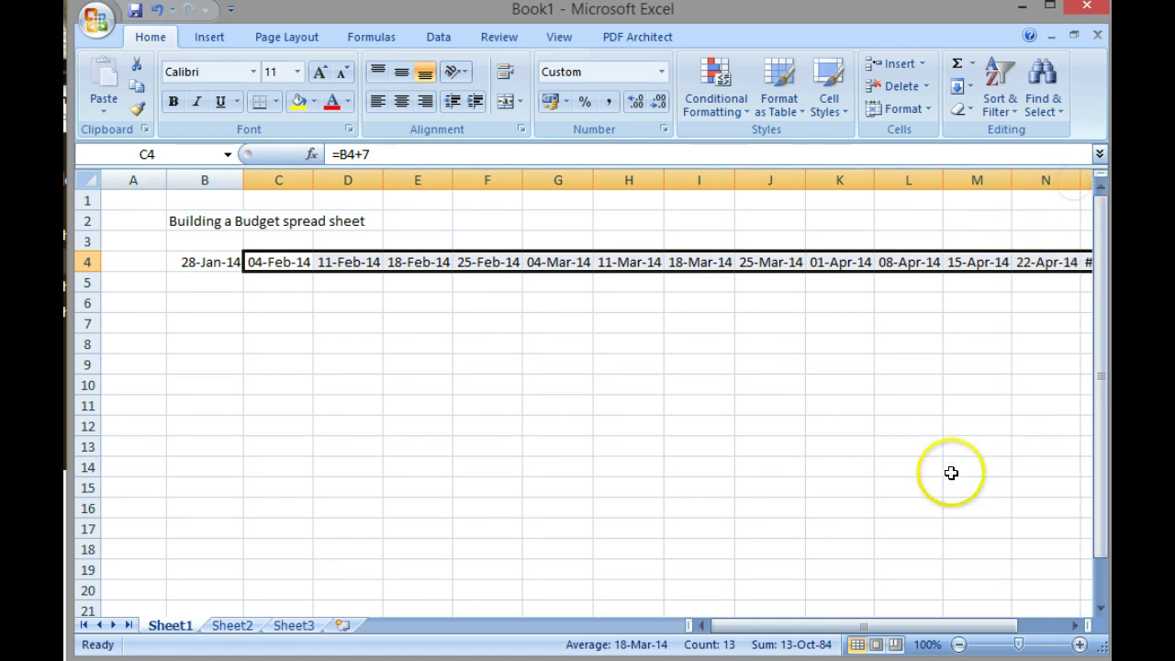
{"action": "left_click_drag", "start_coordinate": [905, 625], "coordinate": [960, 626]}
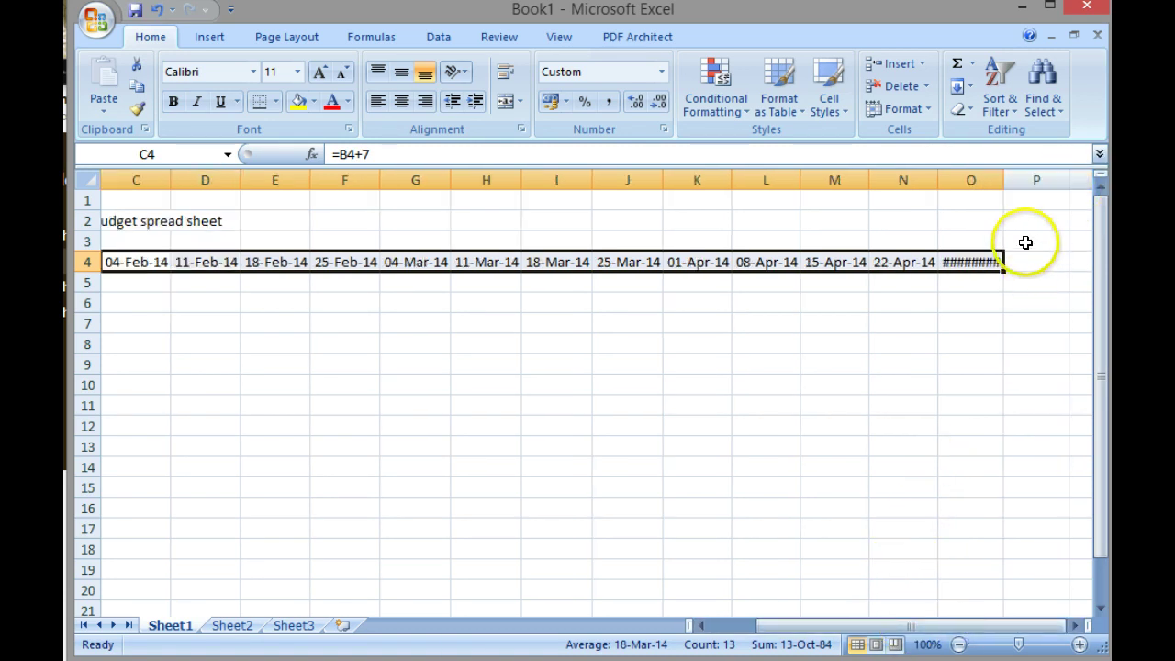
{"action": "double_click", "coordinate": [1006, 180]}
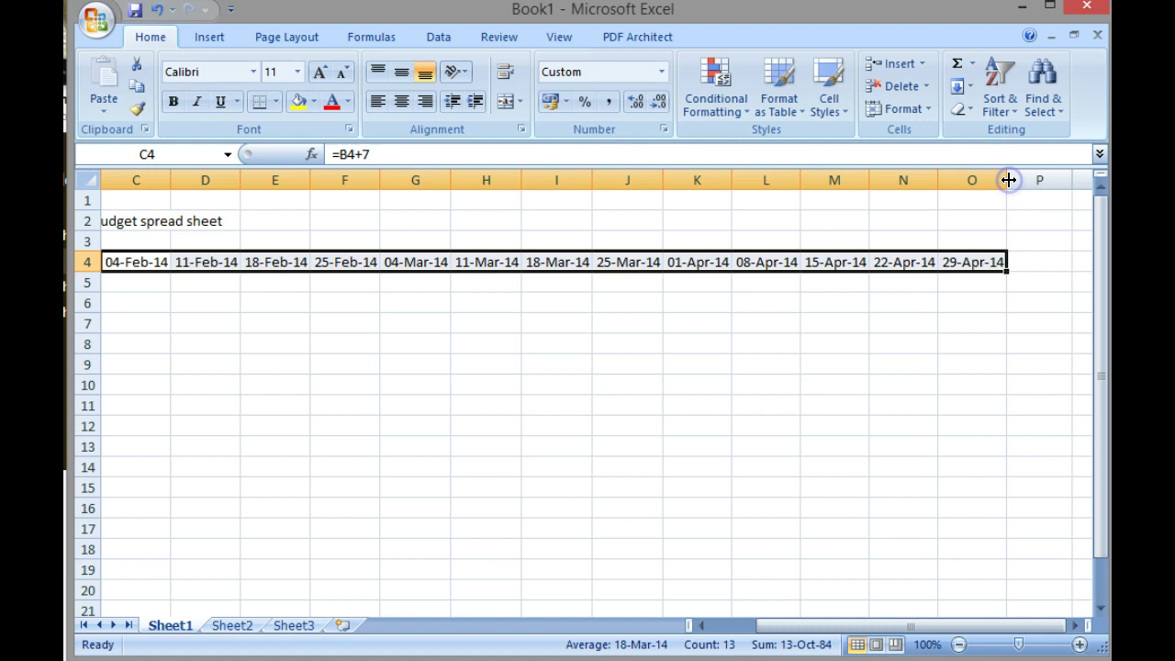
Label cell A5 'Income'
{"action": "key", "text": "Left"}
{"action": "key", "text": "Left"}
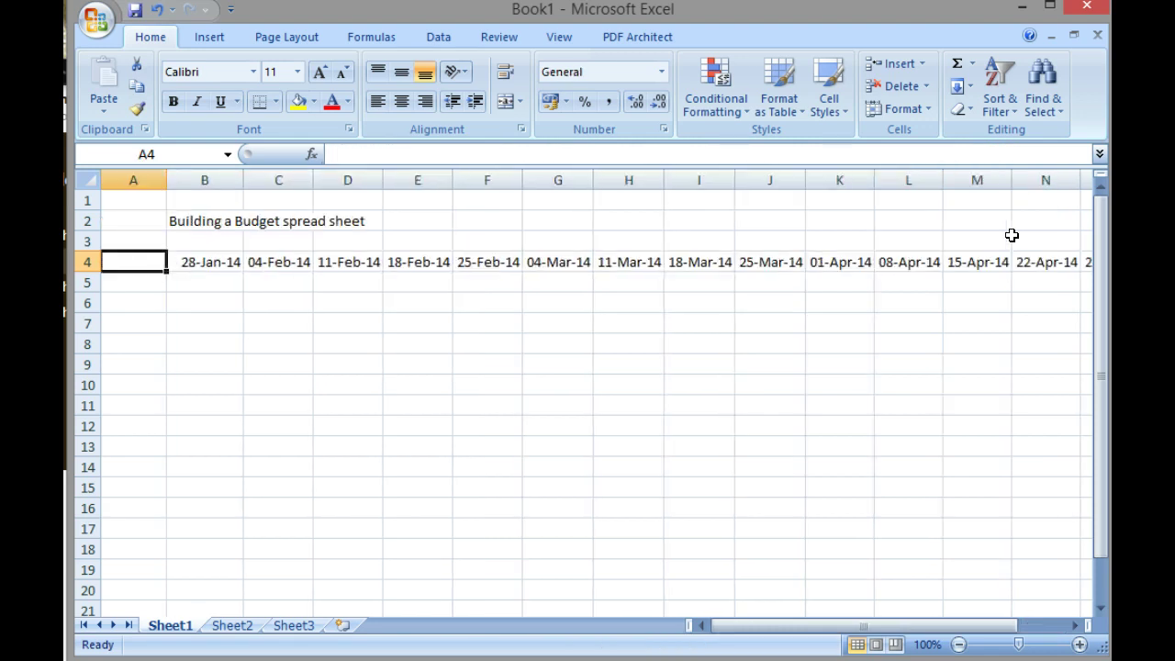
{"action": "key", "text": "Down"}
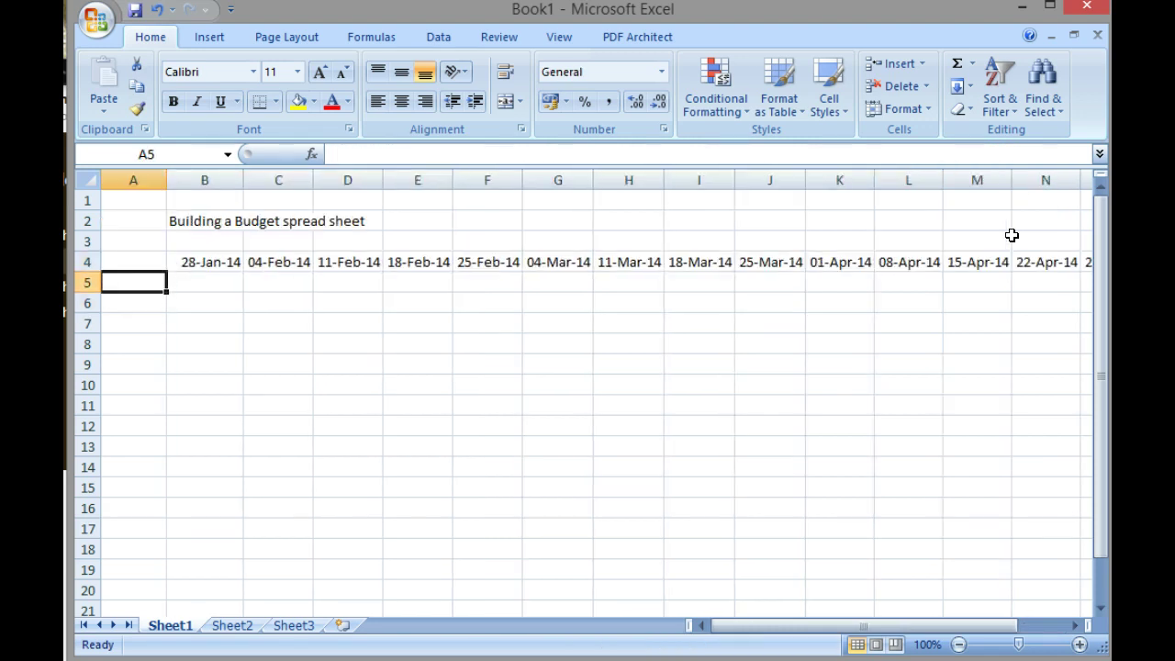
{"action": "type", "text": "Income"}
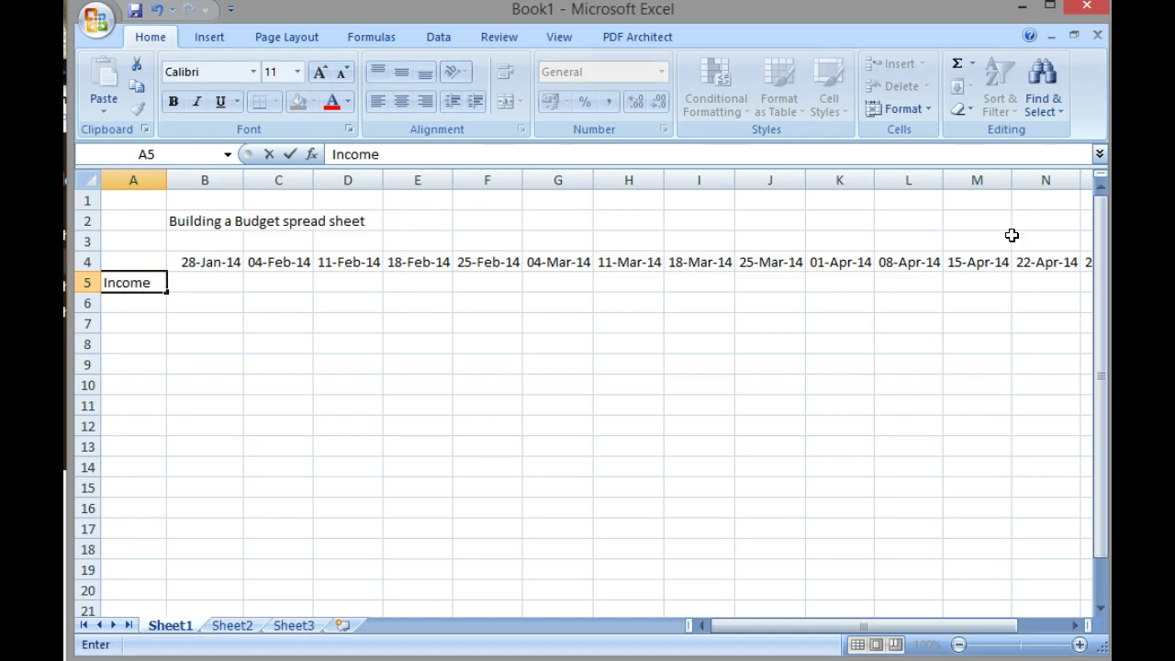
{"action": "key", "text": "Return"}
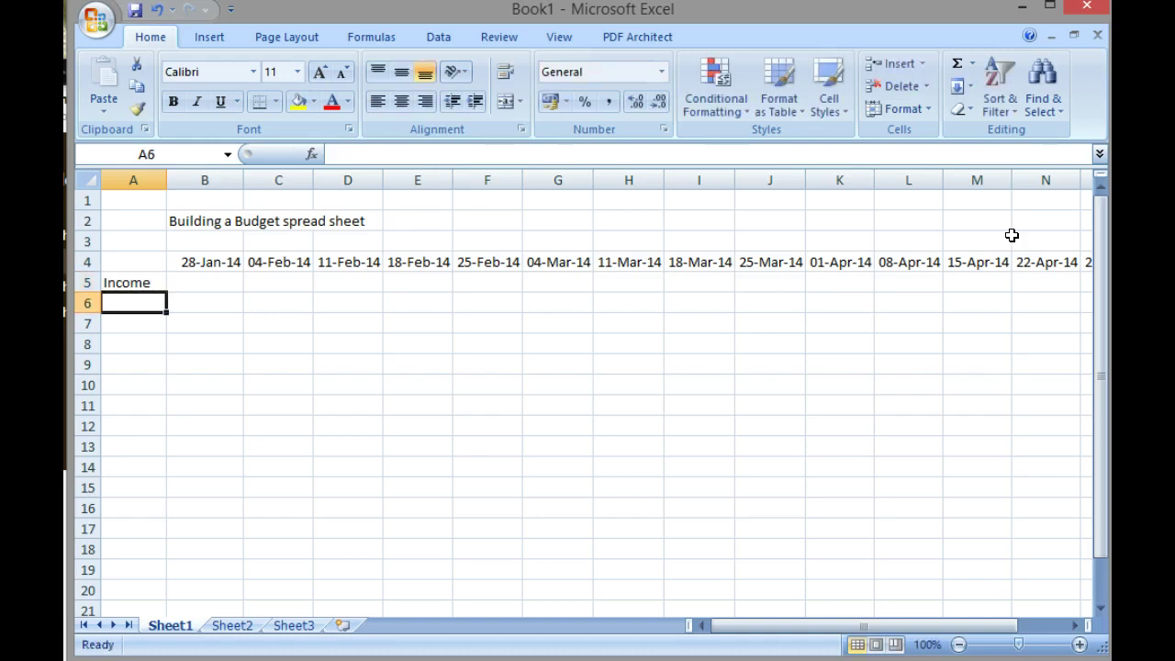
{"action": "key", "text": "Up"}
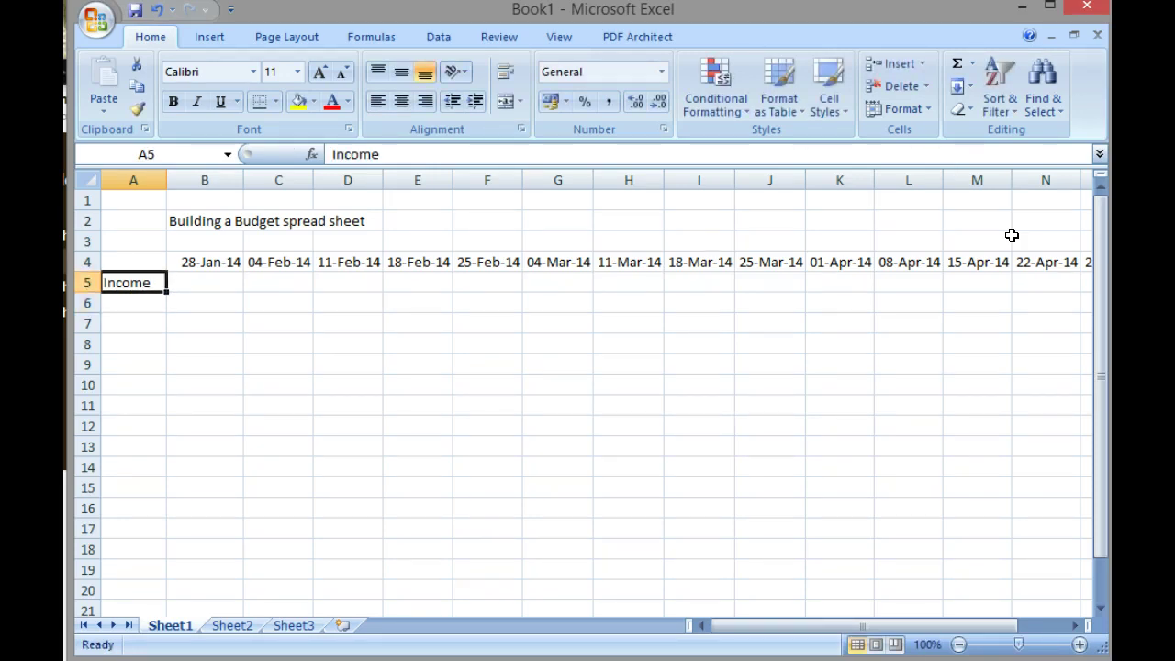
{"action": "key", "text": "Right"}
Enter 'coffee money' in A6 and AutoFit column A to fit it
{"action": "key", "text": "Down"}
{"action": "key", "text": "Left"}
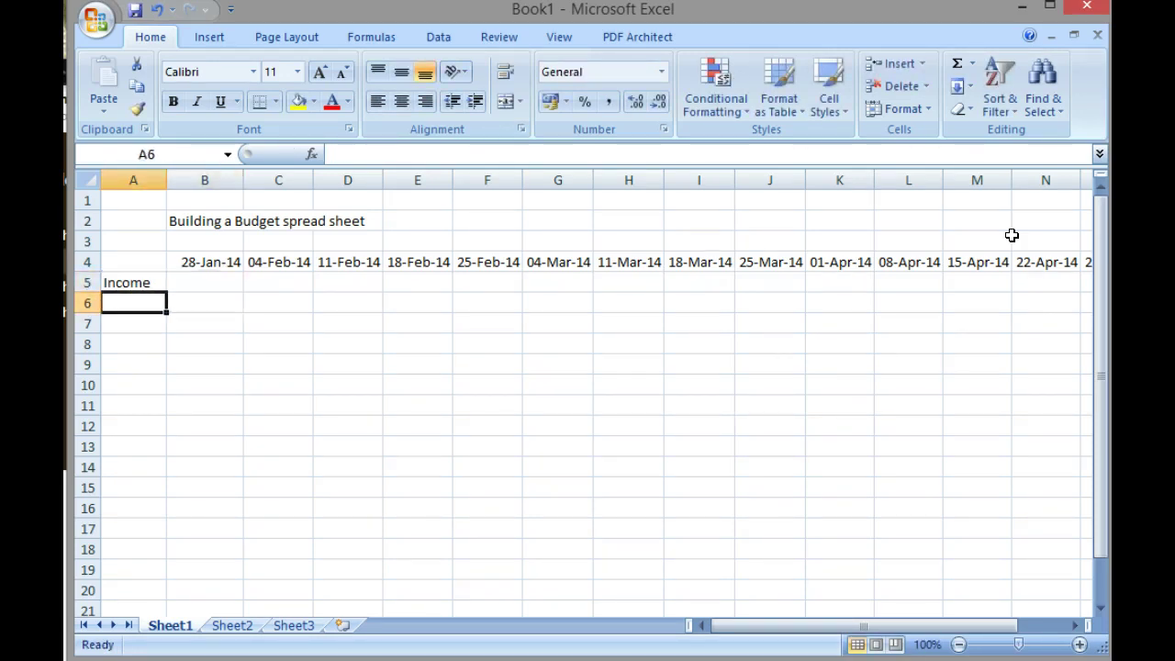
{"action": "type", "text": "coffee"}
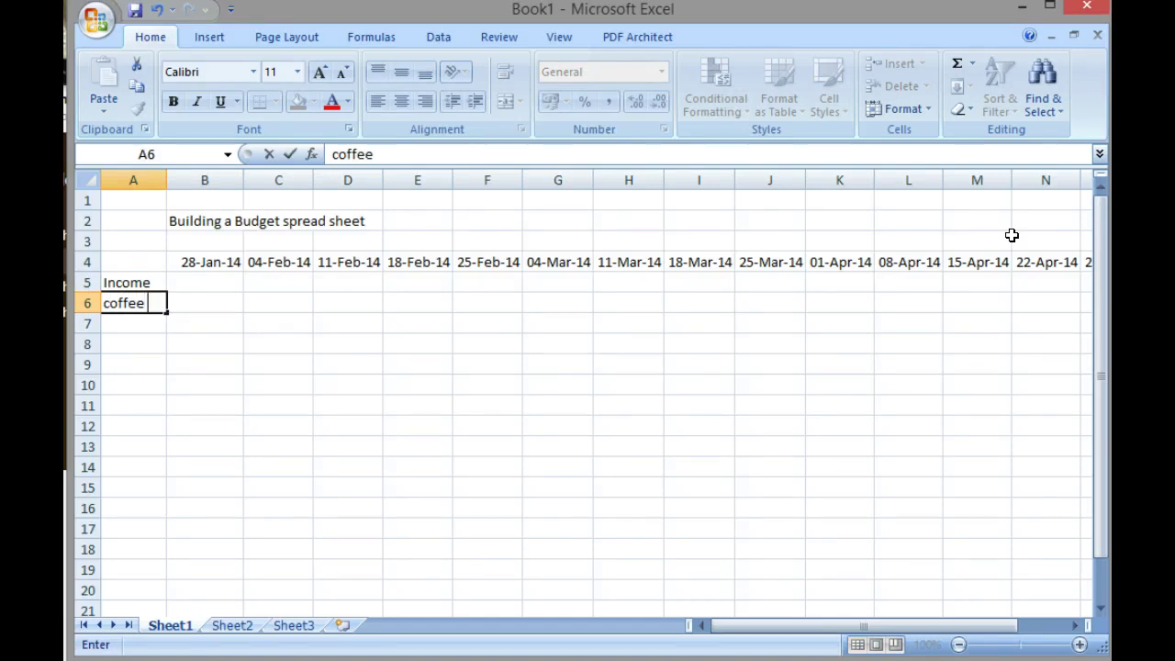
{"action": "type", "text": " money"}
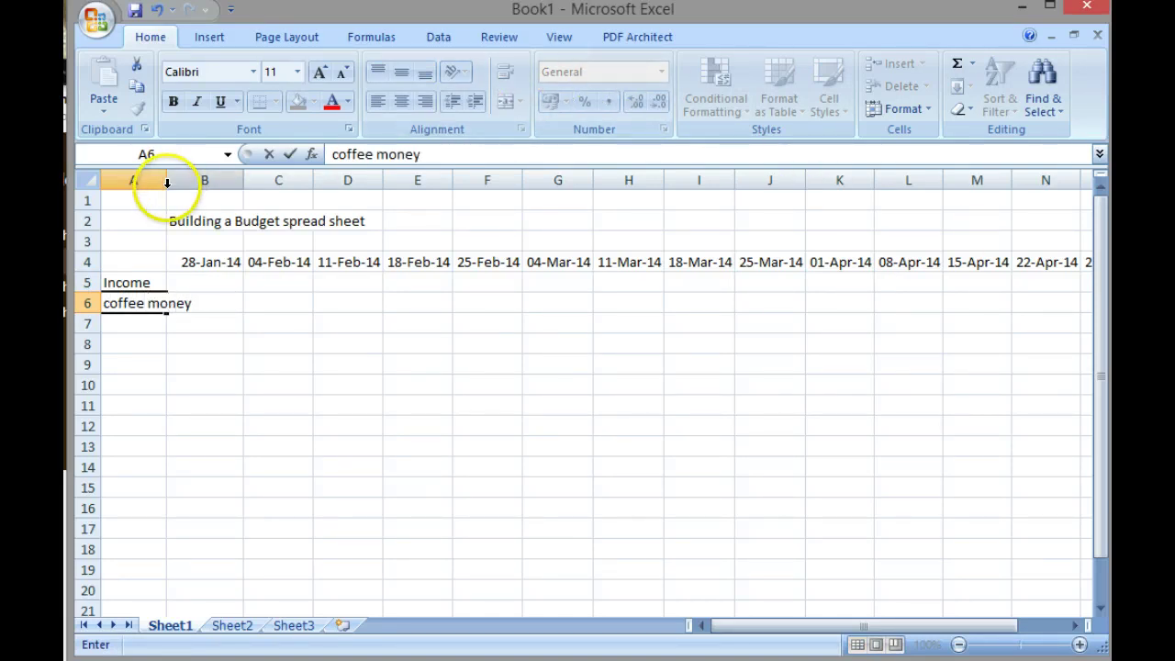
{"action": "key", "text": "Return"}
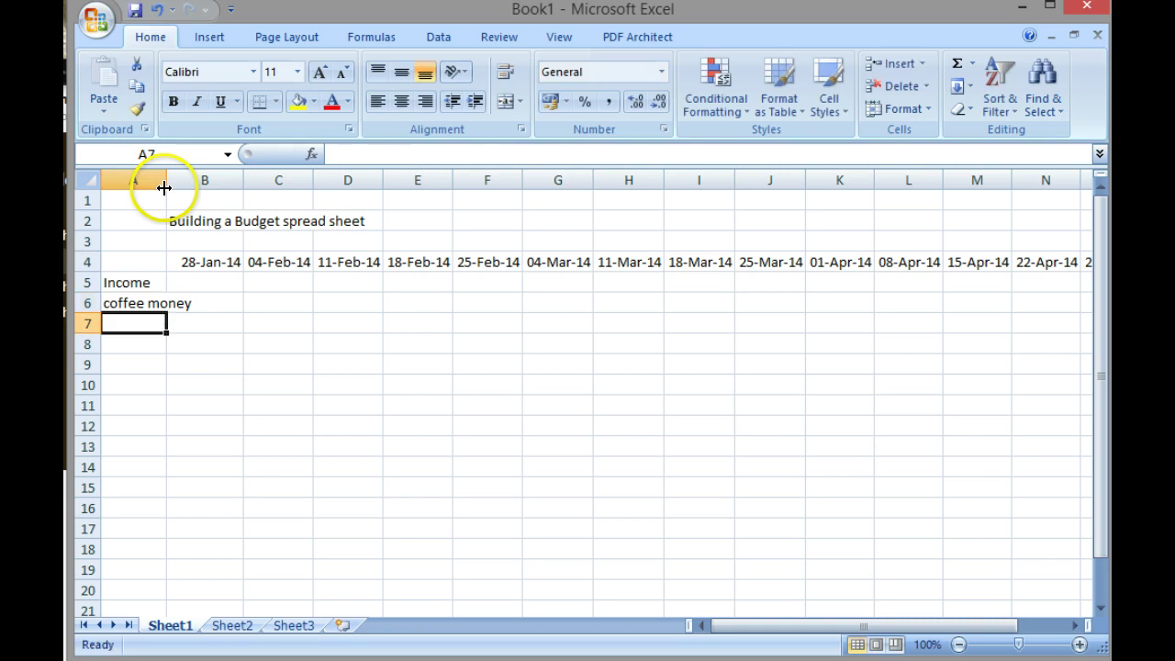
{"action": "double_click", "coordinate": [166, 180]}
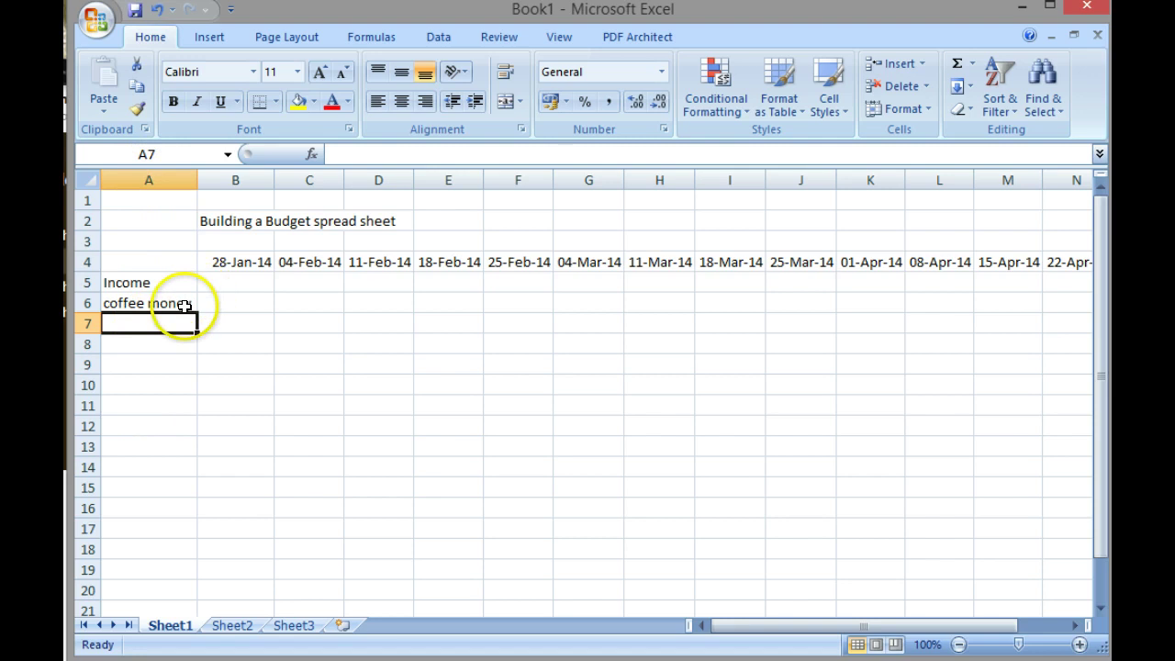
Enter 30 in B6 as the first week's coffee money
{"action": "left_click", "coordinate": [236, 300]}
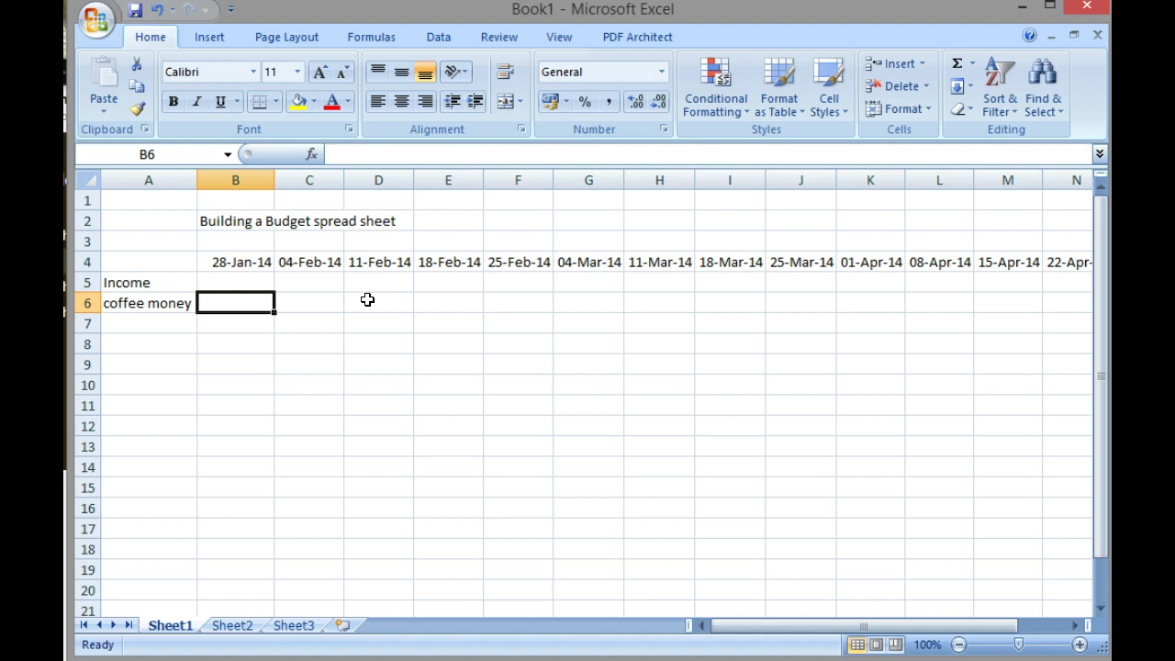
{"action": "type", "text": "30"}
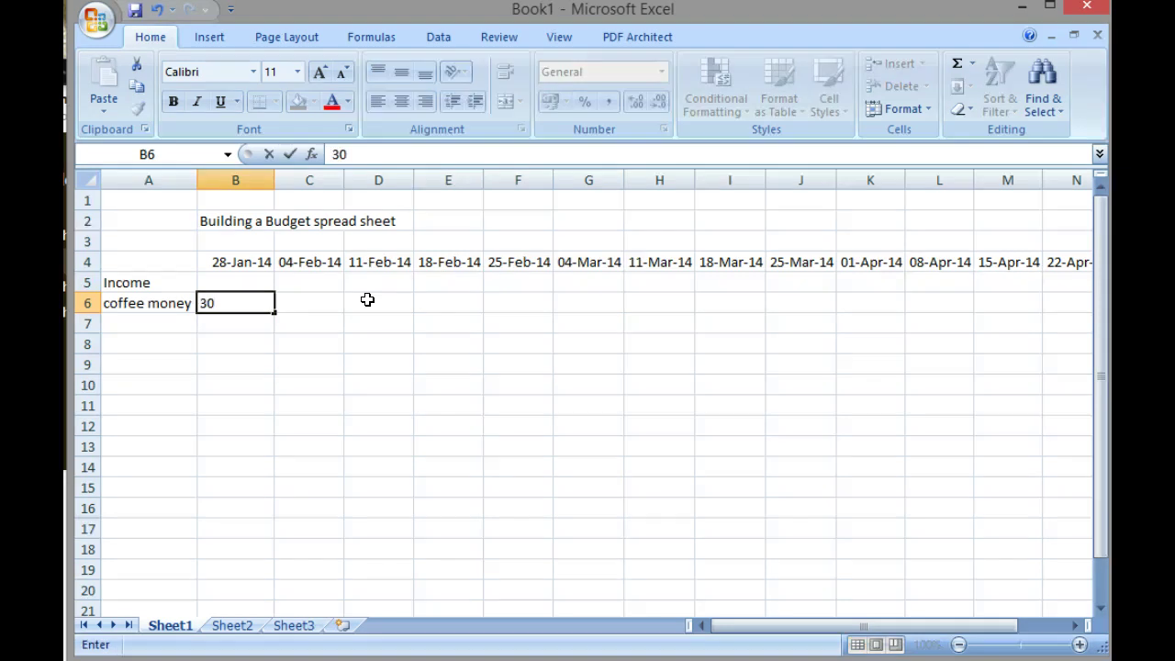
{"action": "key", "text": "Right"}
{"action": "key", "text": "Left"}
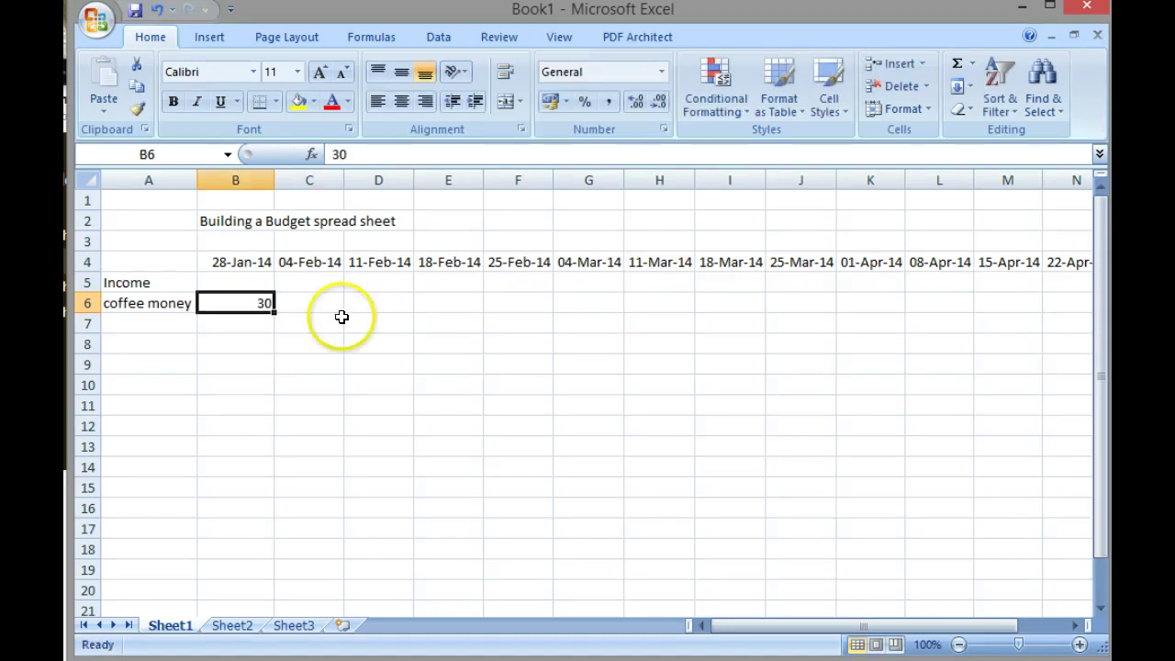
Type the heading 'spend' in A9
{"action": "left_click", "coordinate": [143, 364]}
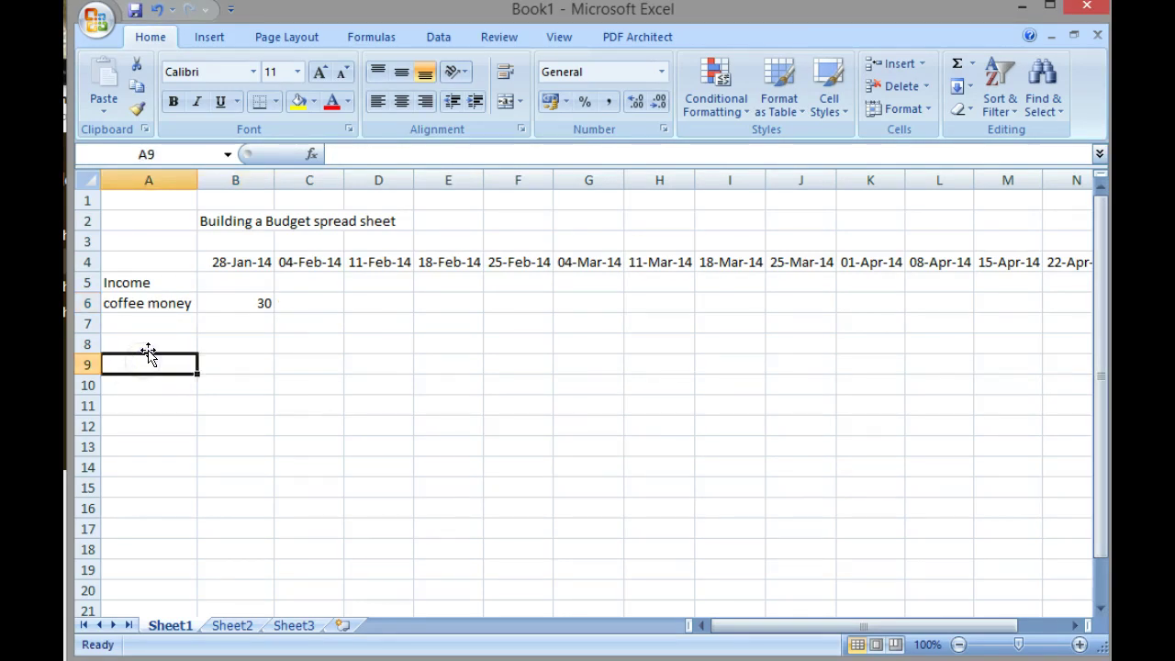
{"action": "type", "text": "expend"}
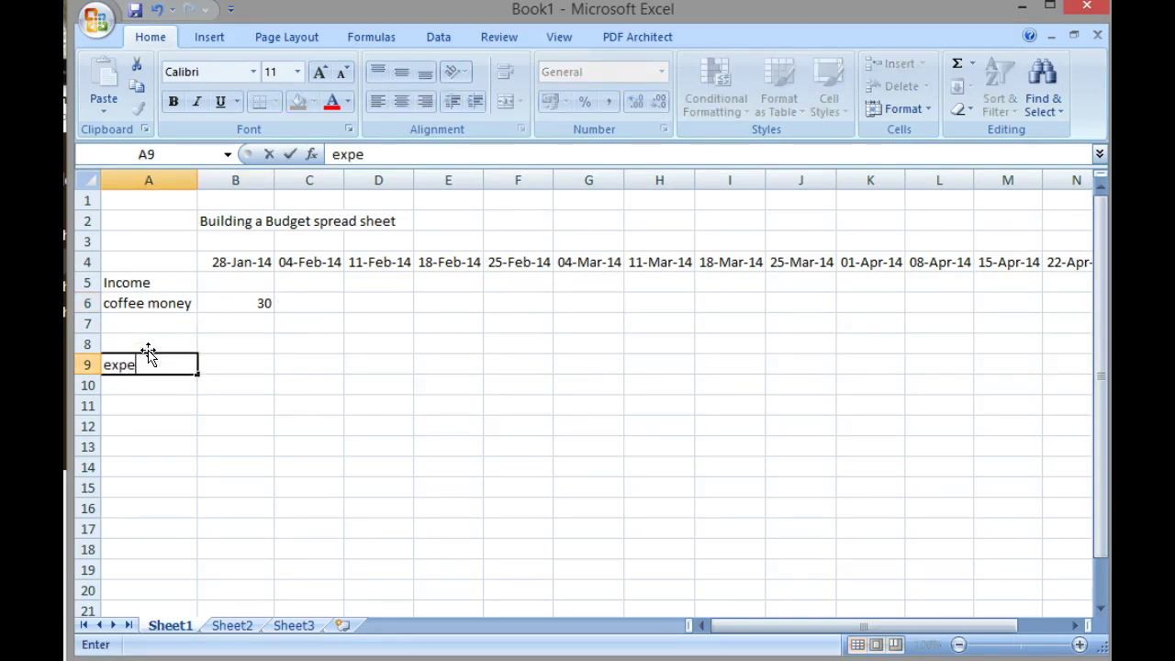
{"action": "key", "text": "BackSpace"}
{"action": "key", "text": "BackSpace"}
{"action": "key", "text": "BackSpace"}
{"action": "key", "text": "BackSpace"}
{"action": "key", "text": "BackSpace"}
{"action": "key", "text": "BackSpace"}
{"action": "type", "text": "spend"}
{"action": "key", "text": "Return"}
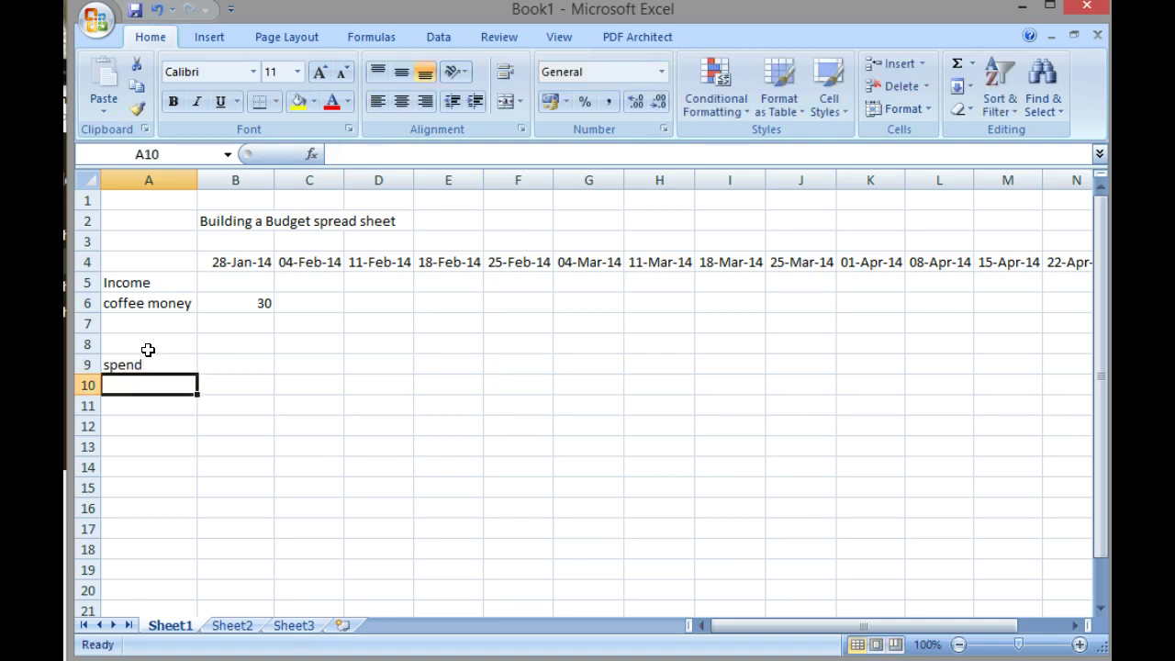
List Room, Tea, Coffee, Sugar and Biscuits in A10:A14
{"action": "type", "text": "Room"}
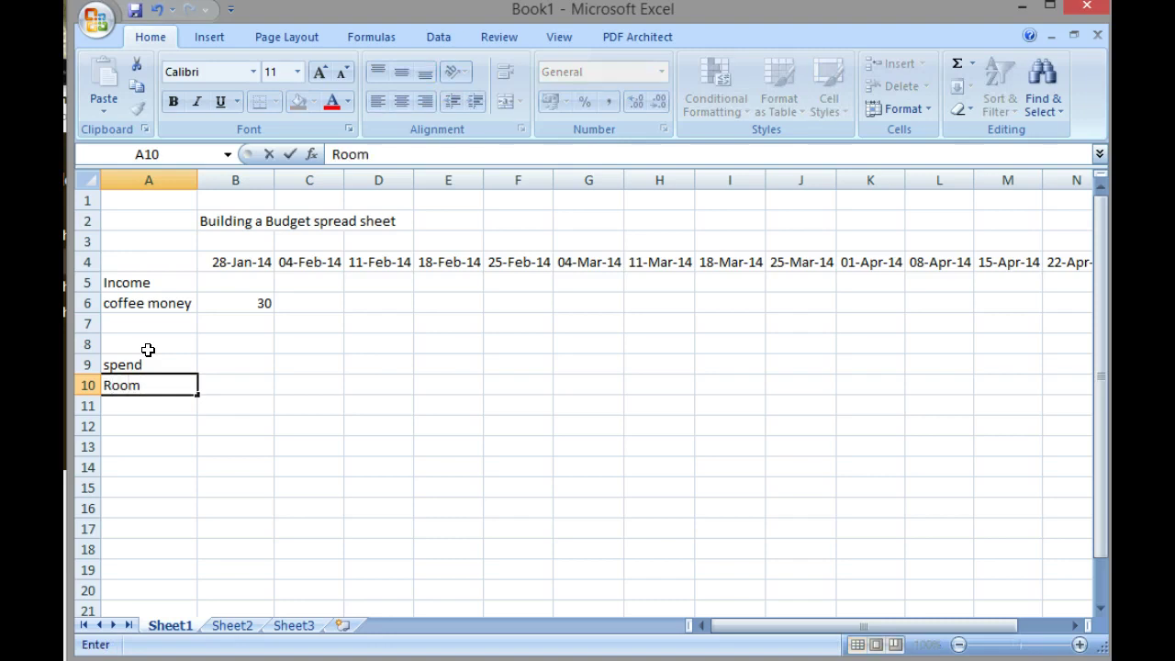
{"action": "key", "text": "Return"}
{"action": "type", "text": "Tea"}
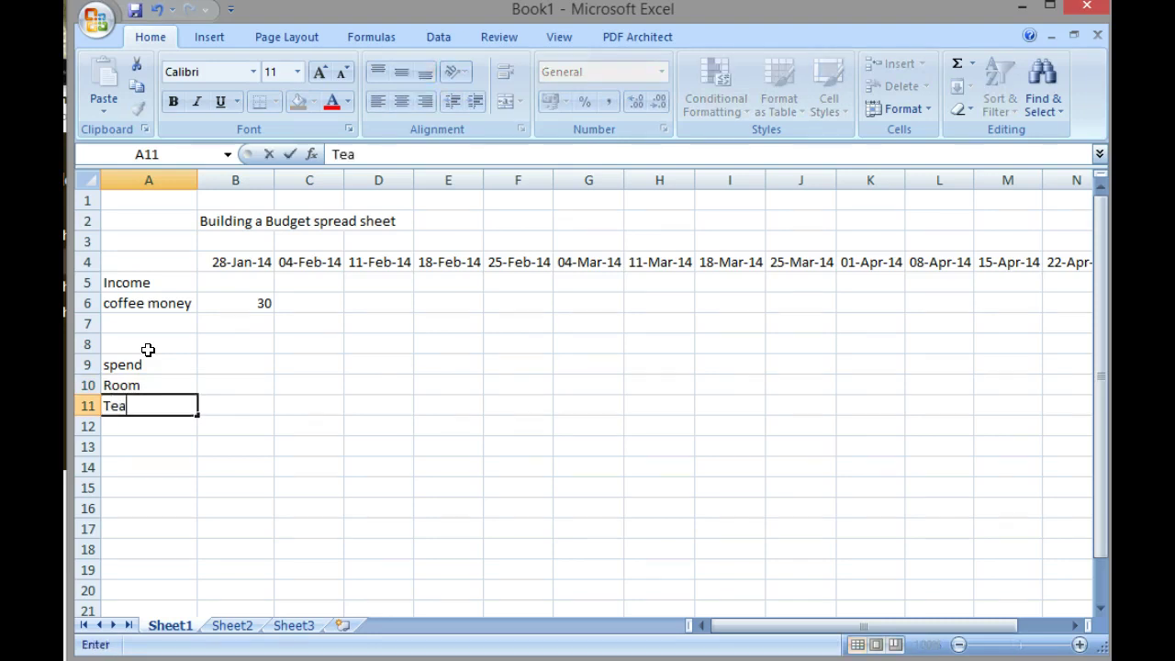
{"action": "key", "text": "Return"}
{"action": "type", "text": "Coff"}
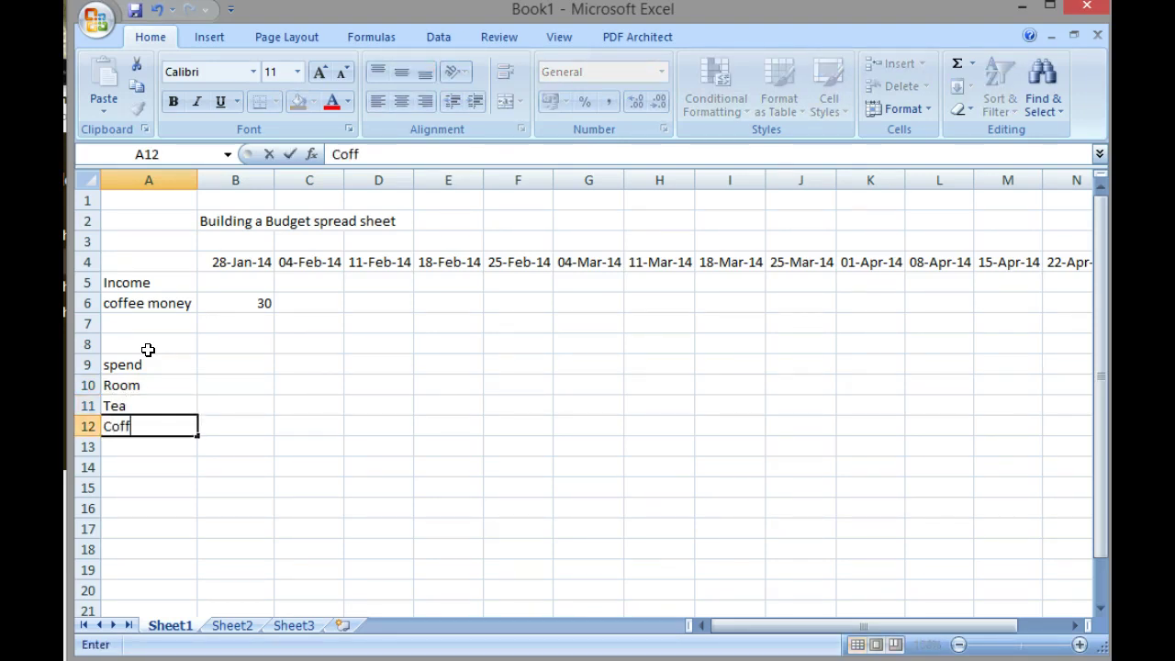
{"action": "type", "text": "ee"}
{"action": "key", "text": "Return"}
{"action": "type", "text": "S"}
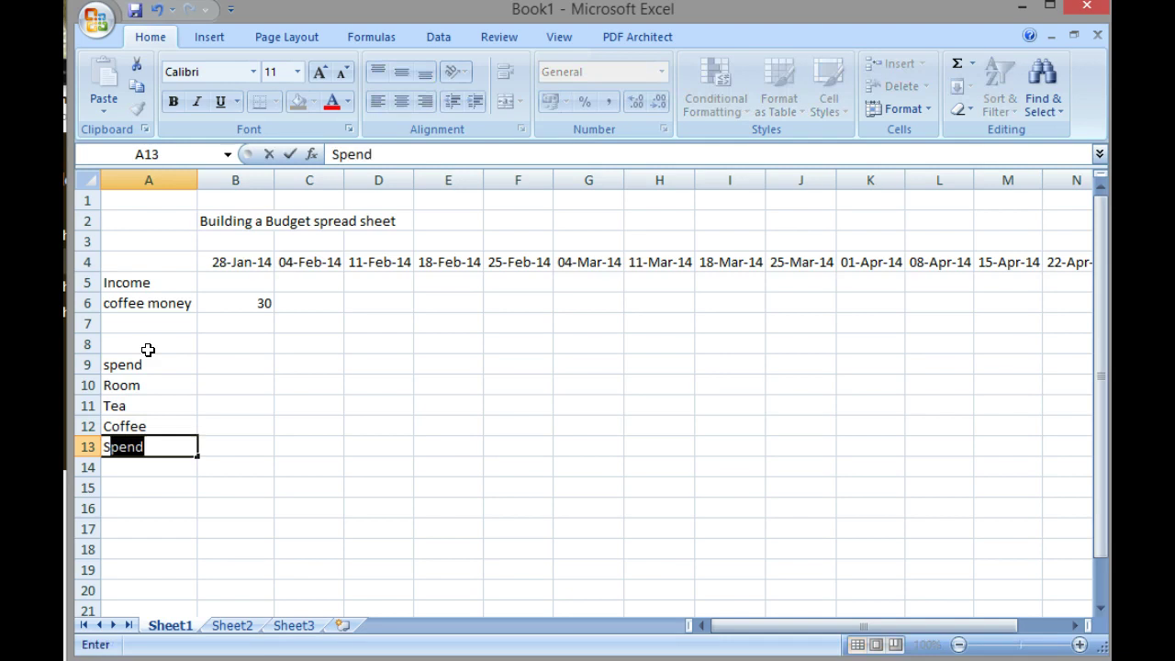
{"action": "type", "text": "ugar"}
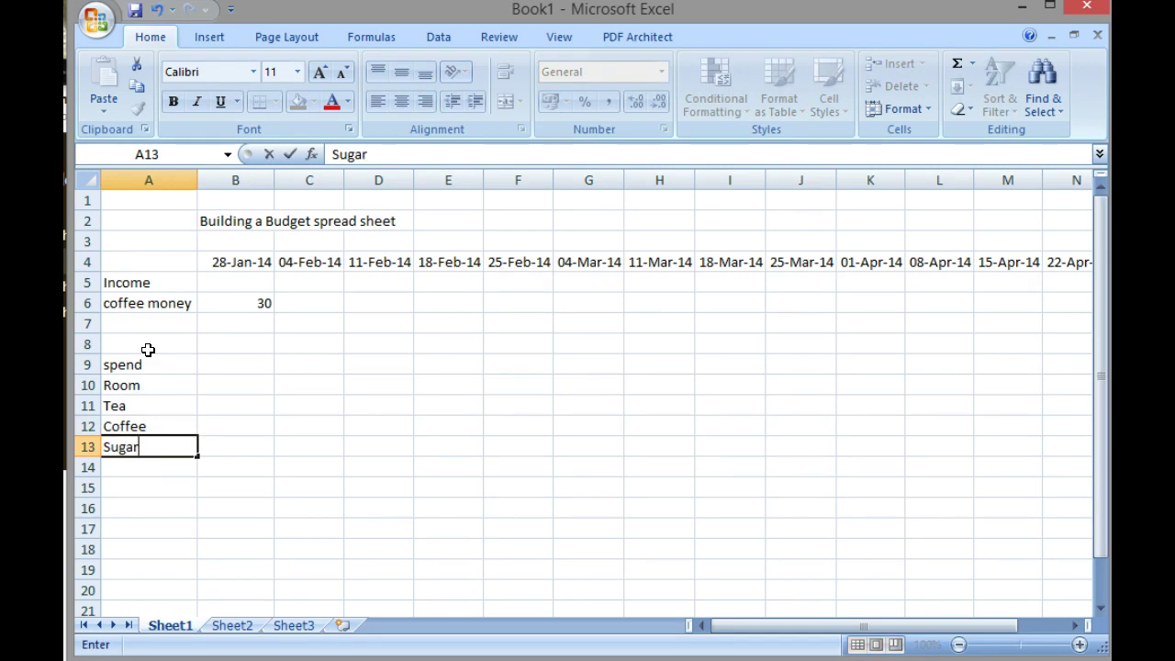
{"action": "key", "text": "Return"}
{"action": "type", "text": "Biscuits"}
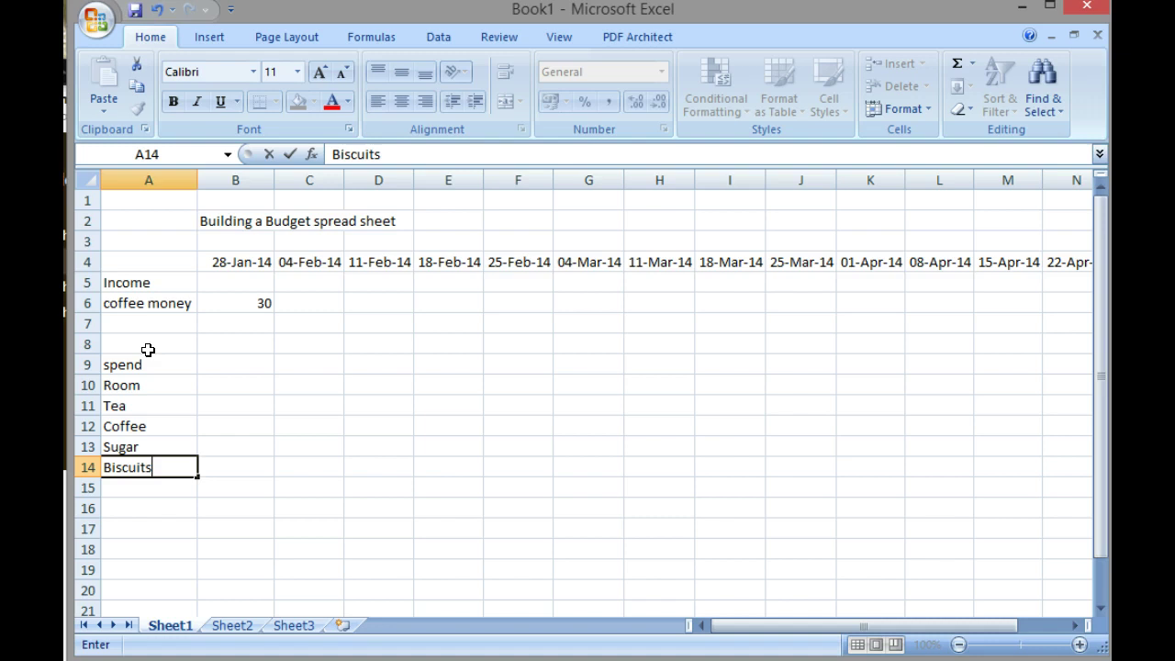
{"action": "key", "text": "Return"}
{"action": "key", "text": "Up"}
{"action": "key", "text": "Up"}
{"action": "key", "text": "Up"}
{"action": "key", "text": "Up"}
{"action": "key", "text": "Up"}
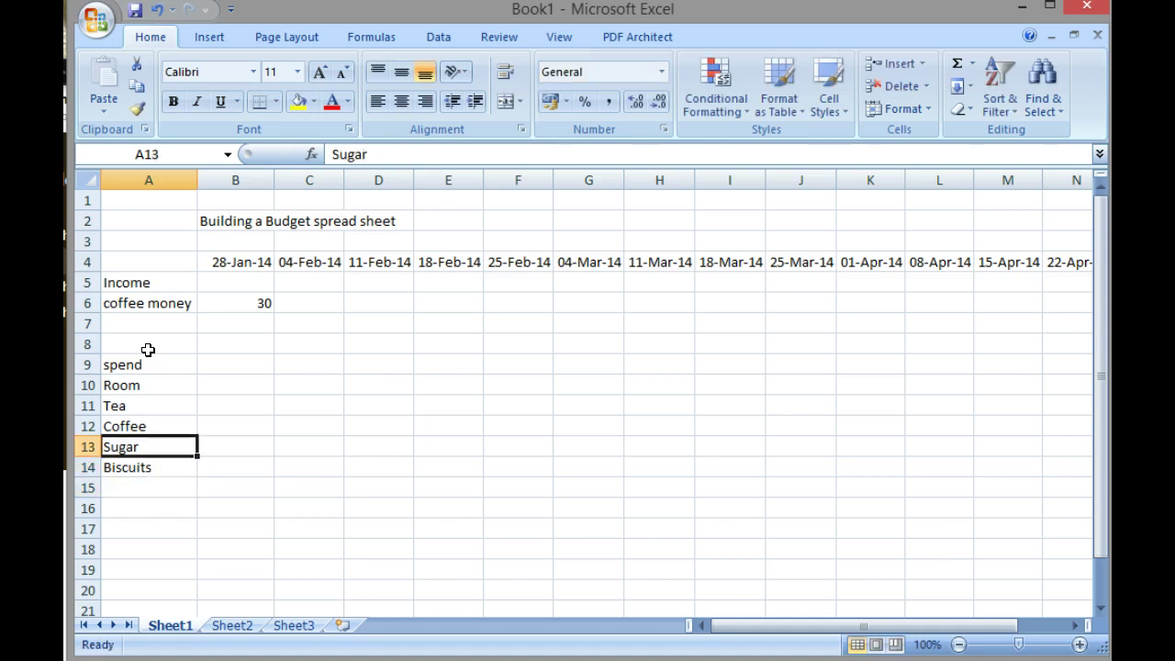
{"action": "key", "text": "Down"}
{"action": "key", "text": "Down"}
{"action": "key", "text": "Down"}
{"action": "key", "text": "Down"}
{"action": "key", "text": "Down"}
{"action": "key", "text": "Up"}
{"action": "key", "text": "Up"}
{"action": "key", "text": "Up"}
{"action": "key", "text": "Up"}
{"action": "key", "text": "Up"}
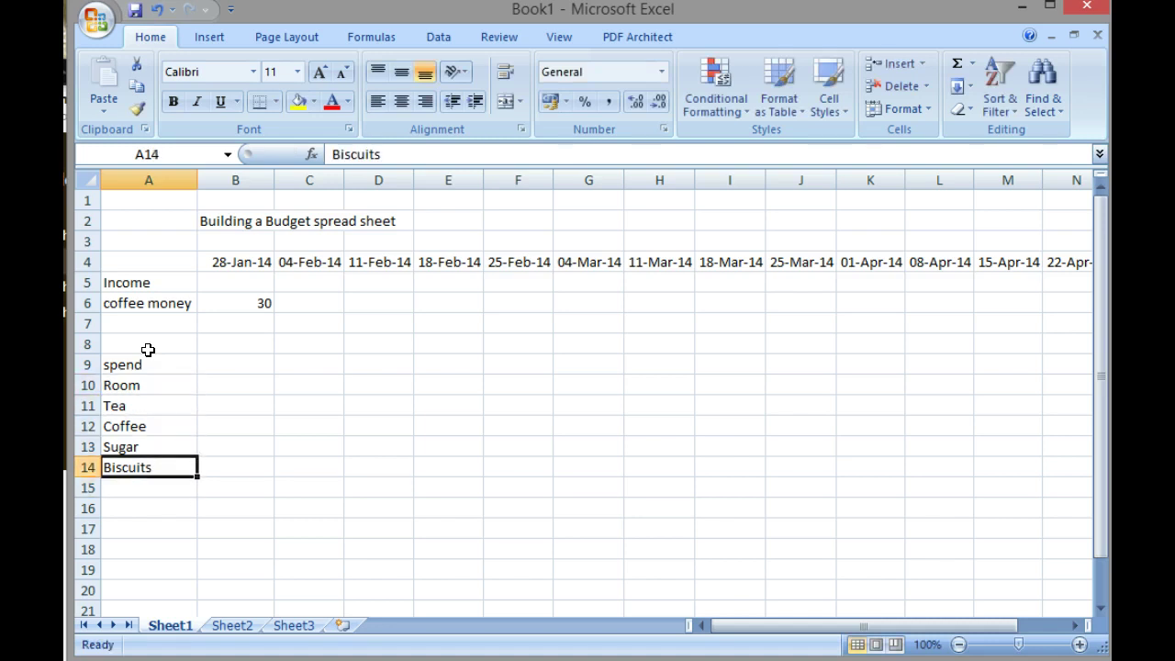
{"action": "key", "text": "Right"}
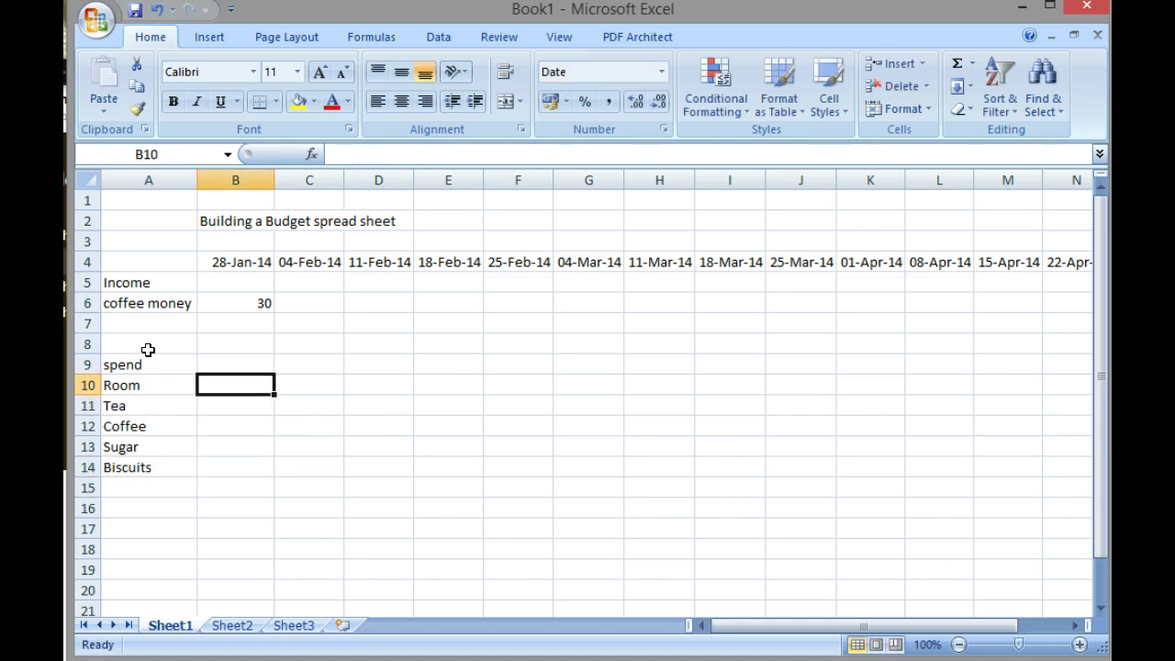
Enter 16 for Room in B10 and show it as £16.00
{"action": "type", "text": "16"}
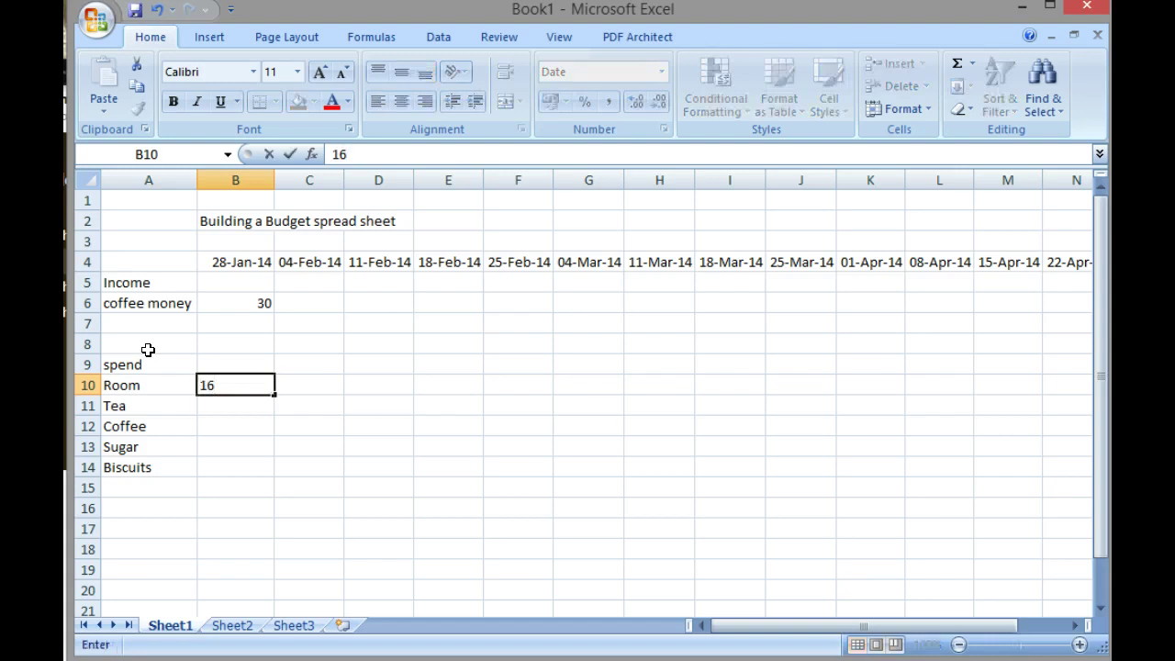
{"action": "key", "text": "Return"}
{"action": "key", "text": "Up"}
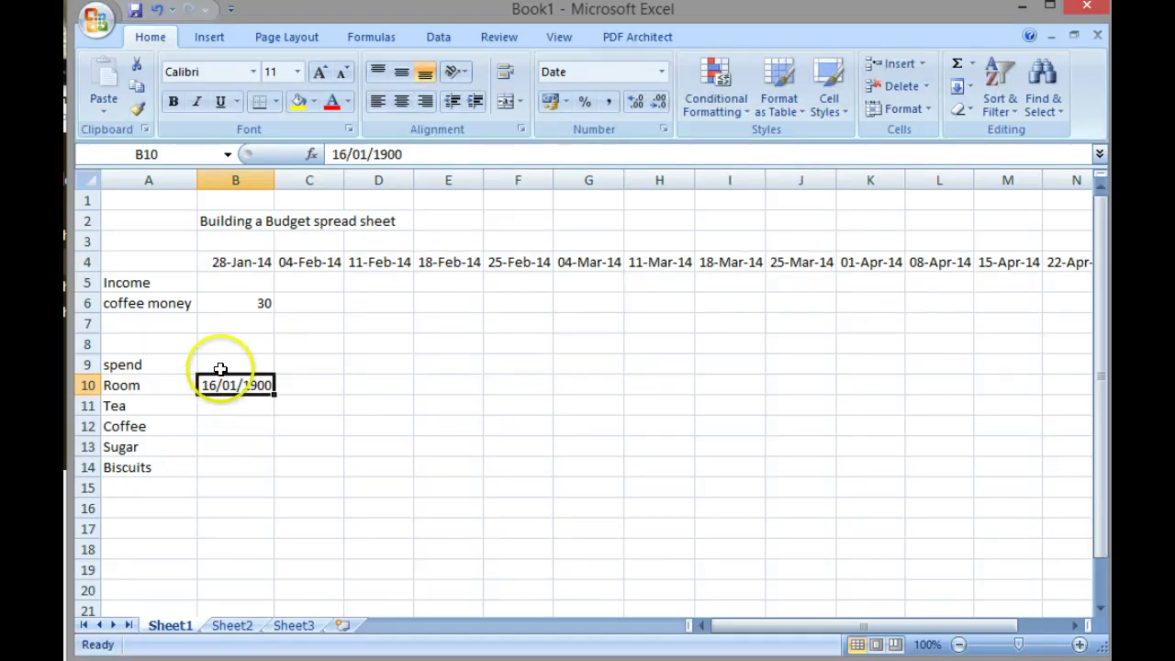
{"action": "left_click", "coordinate": [607, 101]}
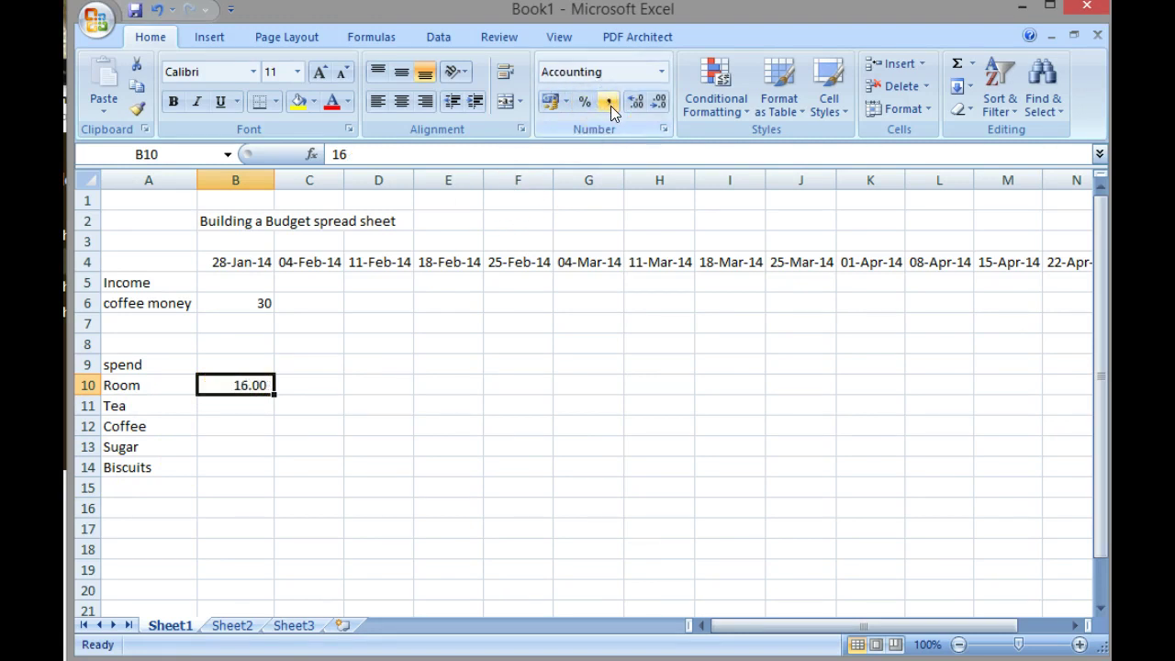
{"action": "left_click", "coordinate": [549, 101]}
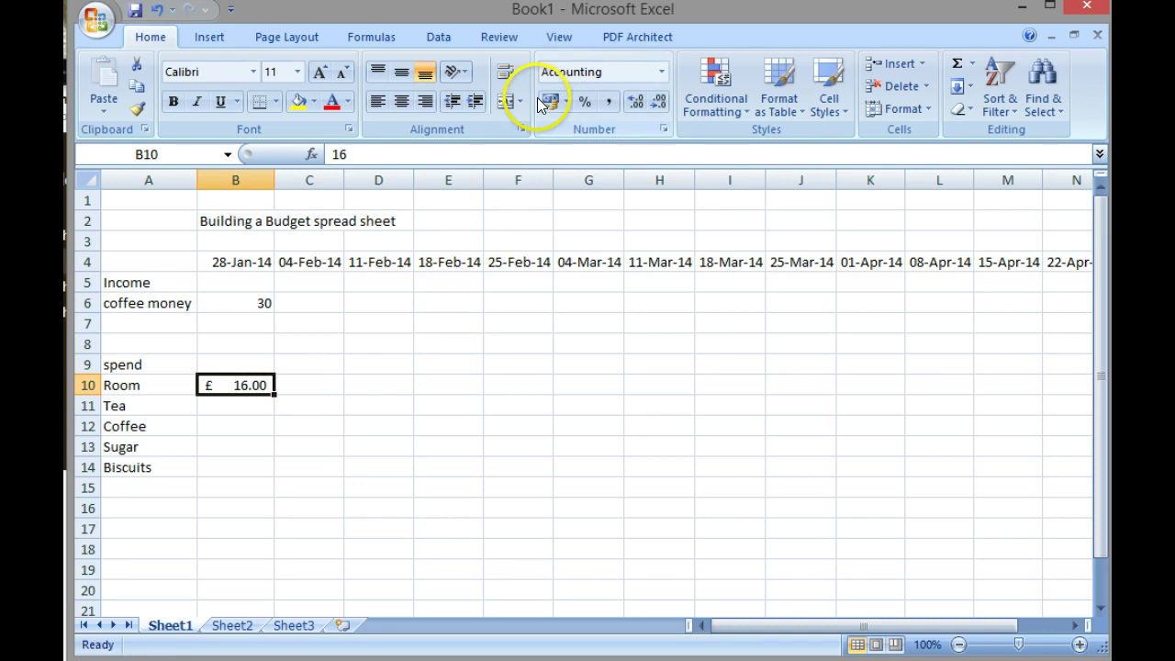
Enter Tea 3, Coffee 5, Sugar 1, Biscuits 1.80, then apply £ Accounting format to B10:B14
{"action": "left_click", "coordinate": [236, 409]}
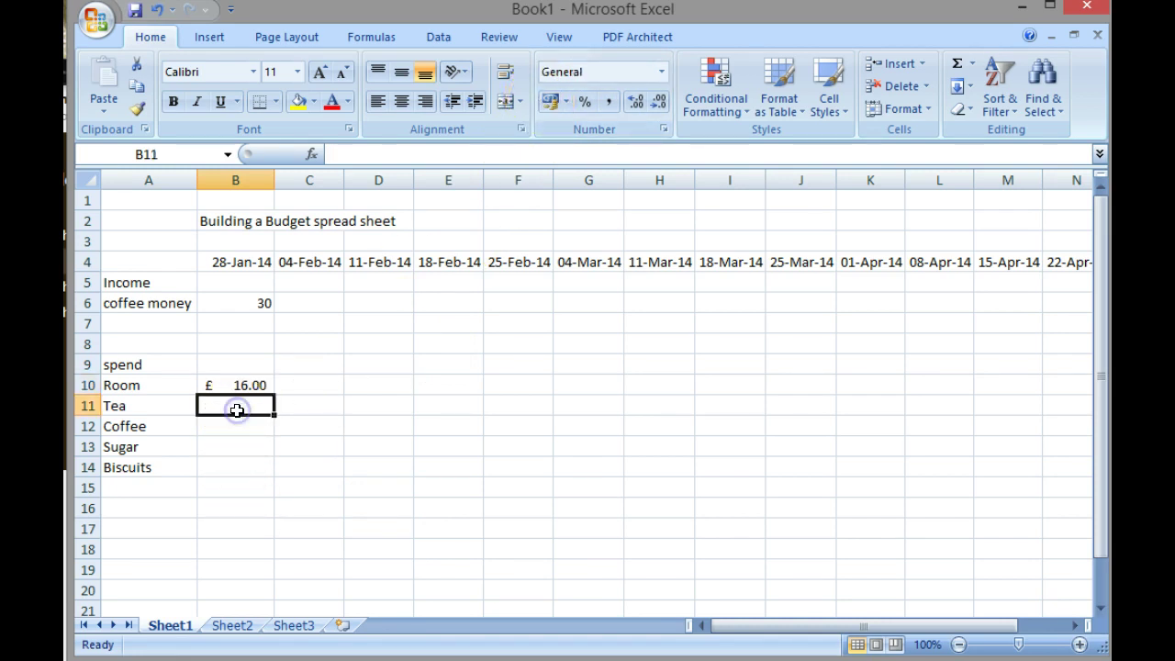
{"action": "type", "text": "3"}
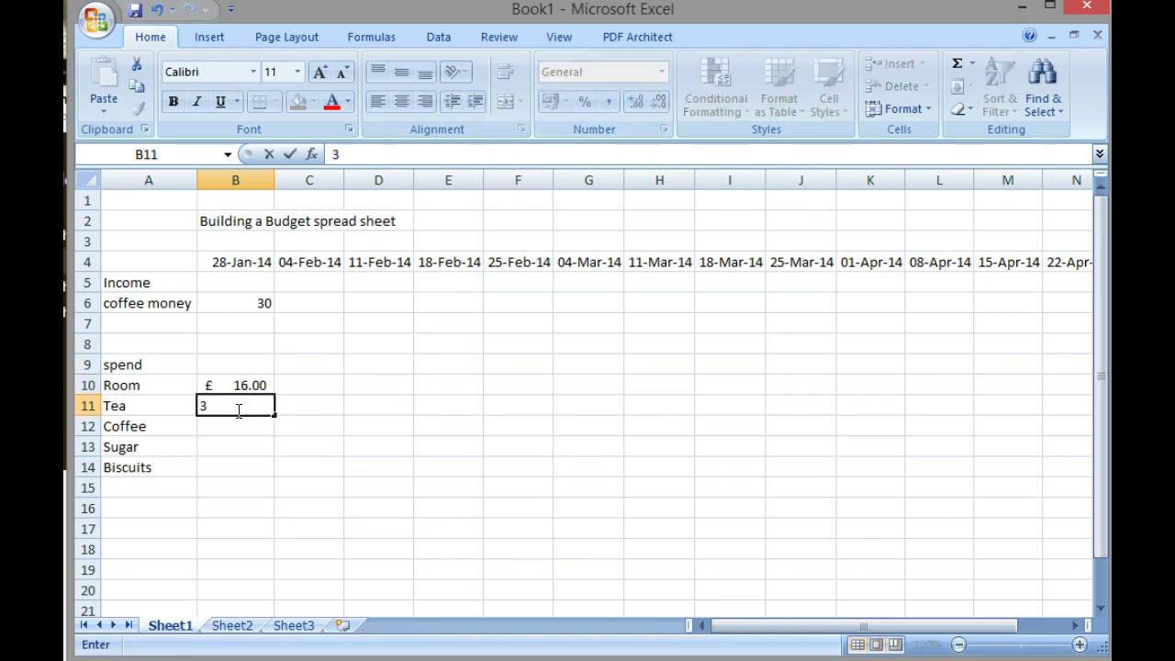
{"action": "key", "text": "Return"}
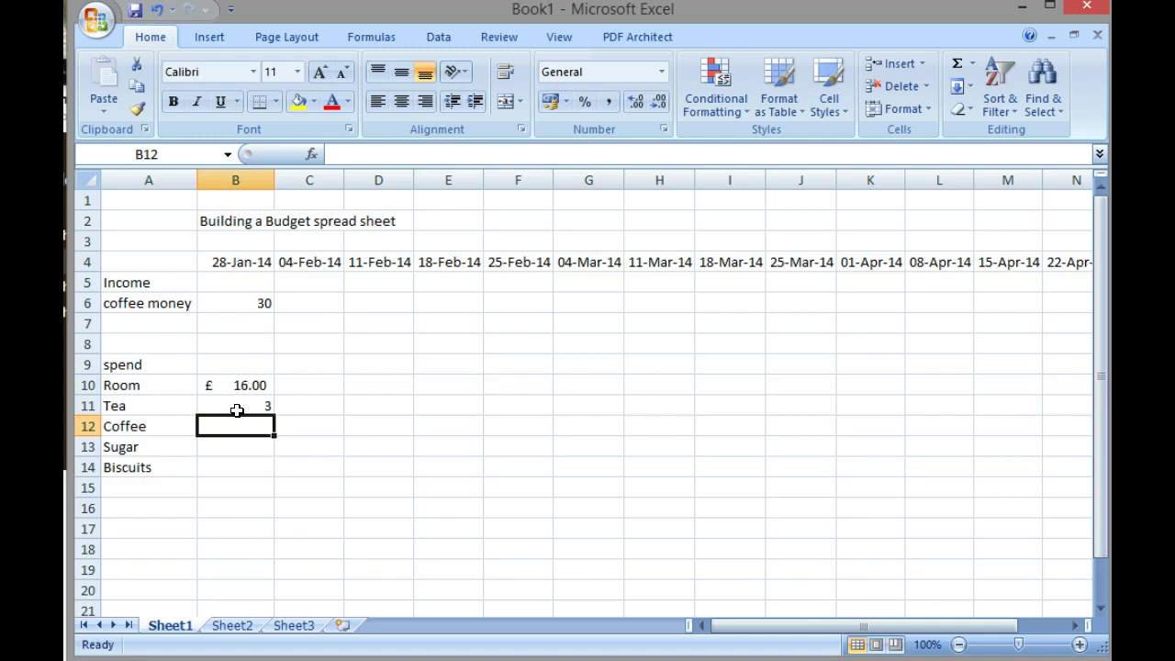
{"action": "type", "text": "5"}
{"action": "key", "text": "Return"}
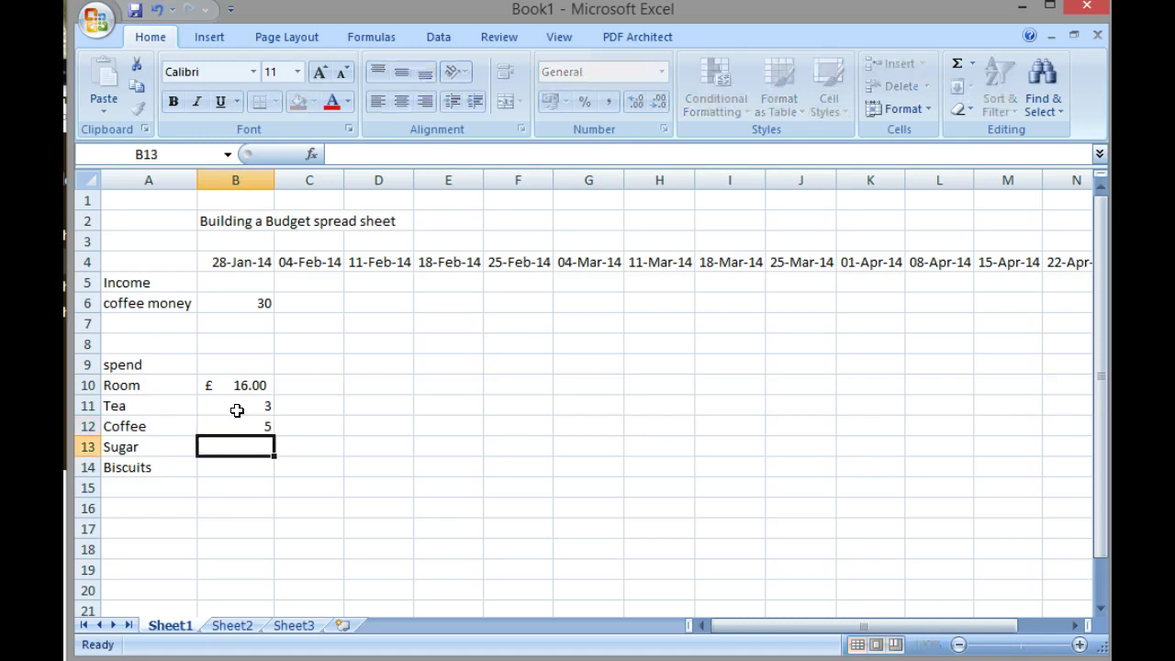
{"action": "type", "text": "1"}
{"action": "key", "text": "Return"}
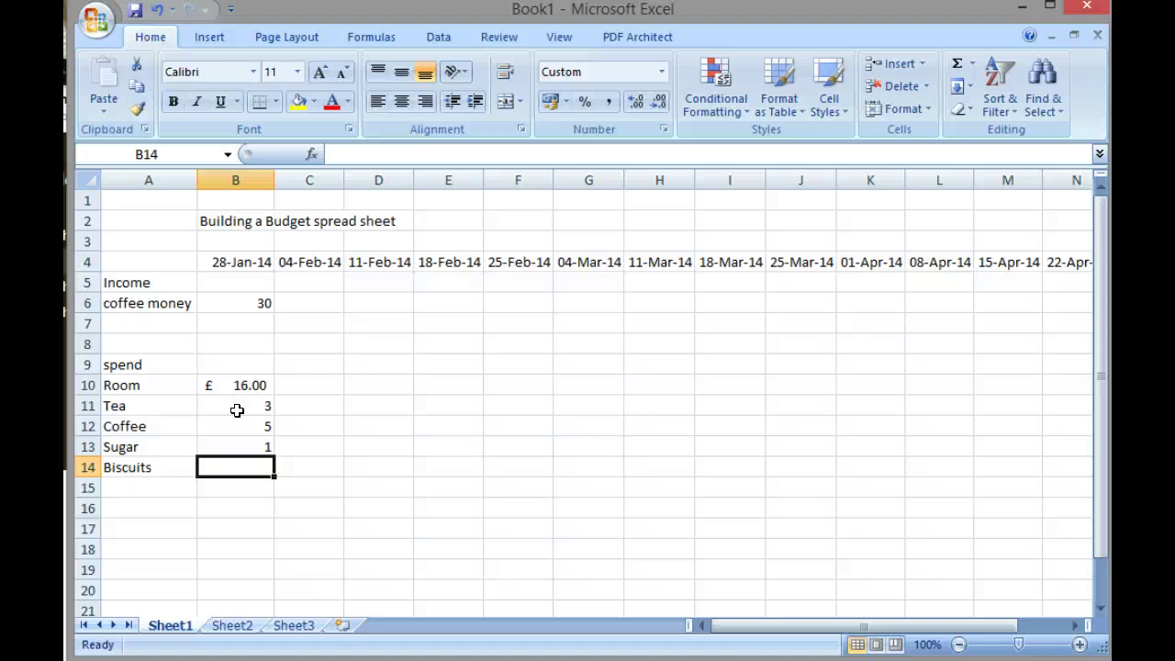
{"action": "type", "text": "1"}
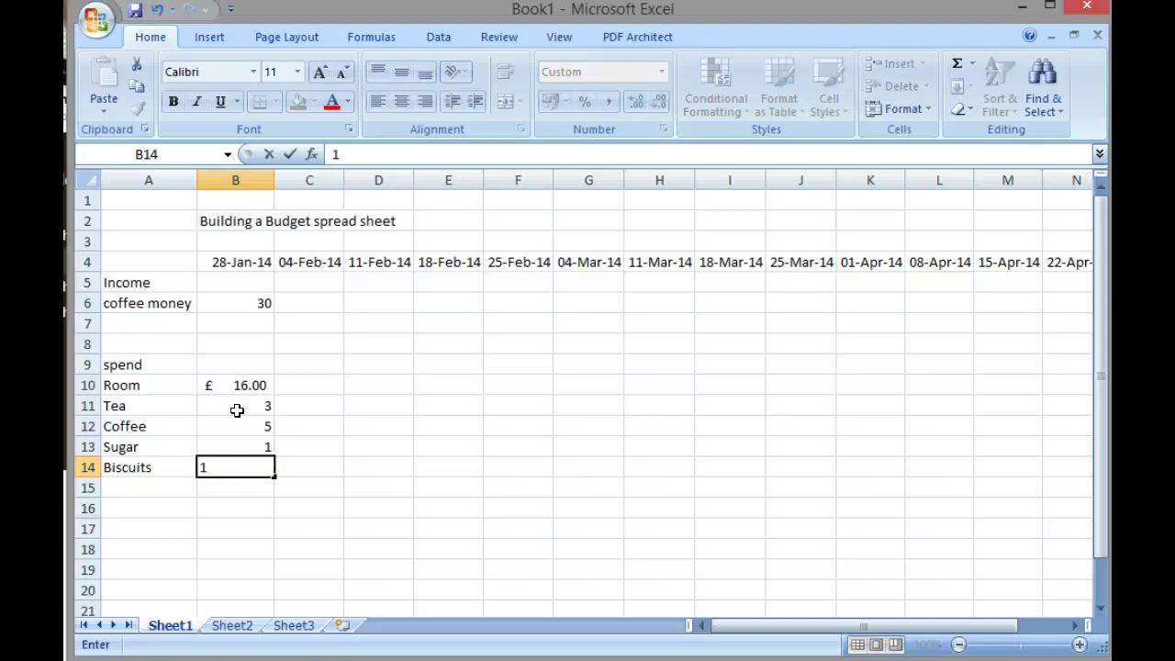
{"action": "type", "text": ".80"}
{"action": "left_click", "coordinate": [236, 409]}
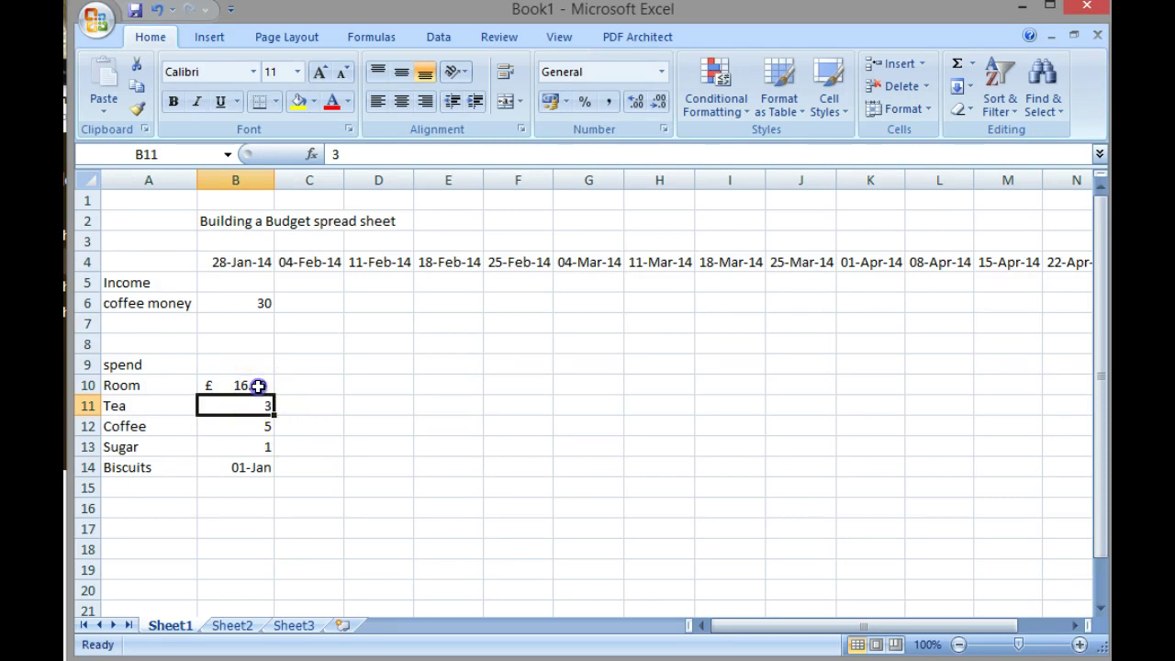
{"action": "left_click_drag", "start_coordinate": [258, 385], "coordinate": [255, 467]}
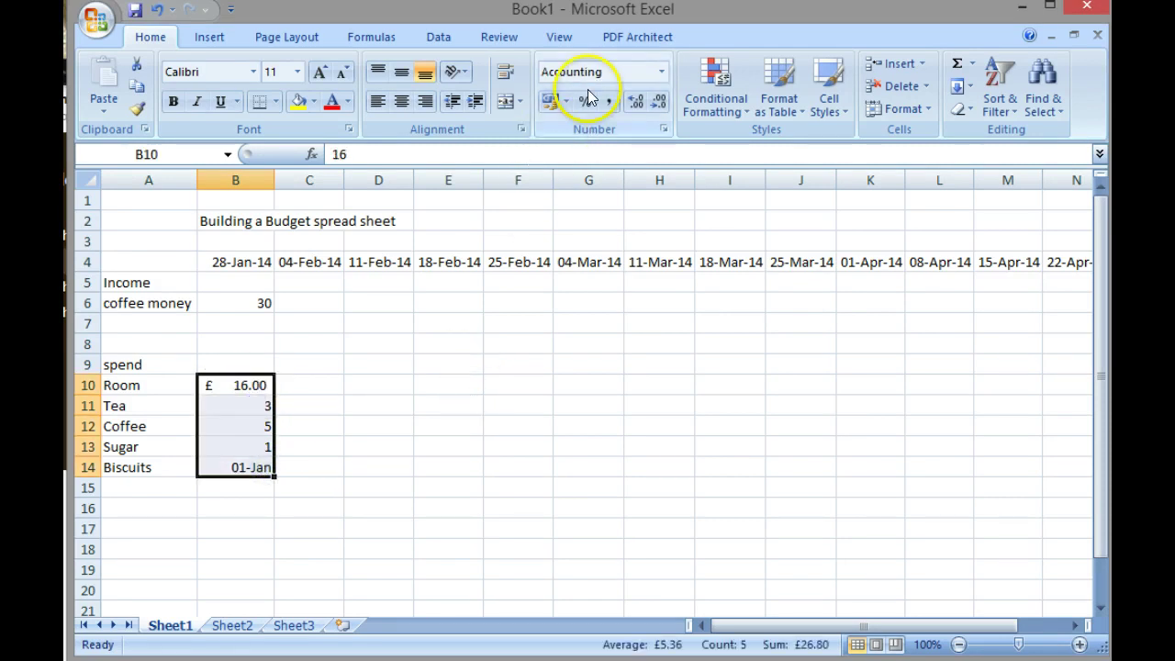
{"action": "left_click", "coordinate": [554, 102]}
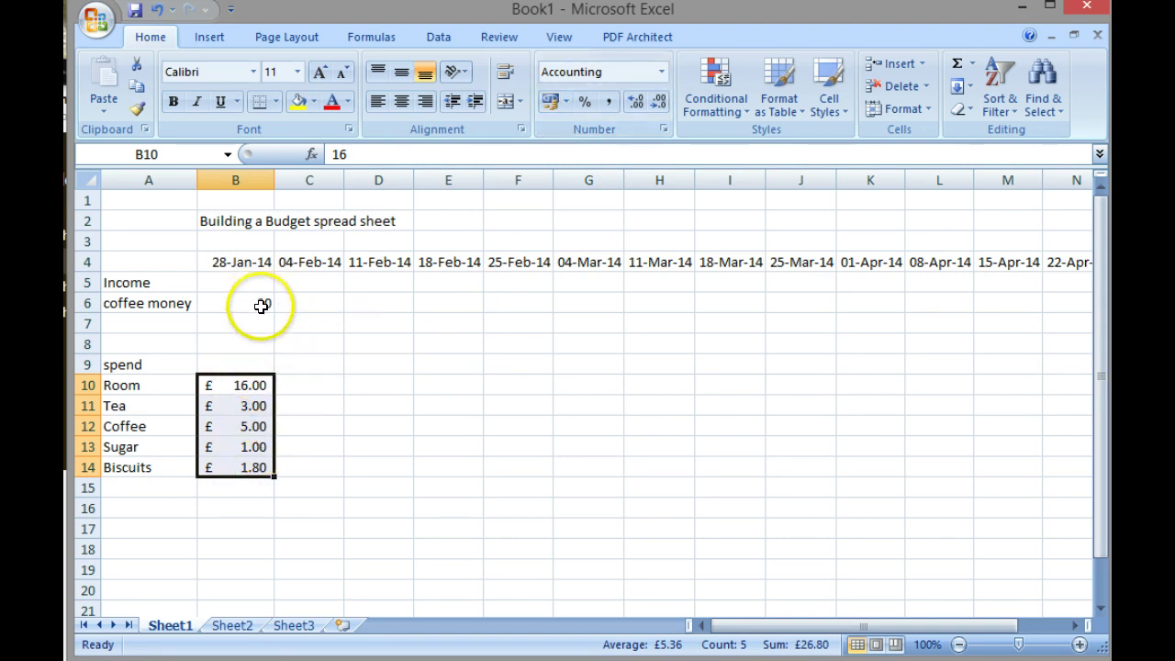
Label A16 'total spend' and AutoSum the spend amounts in B16 to £26.80
{"action": "left_click", "coordinate": [252, 510]}
{"action": "left_click", "coordinate": [178, 509]}
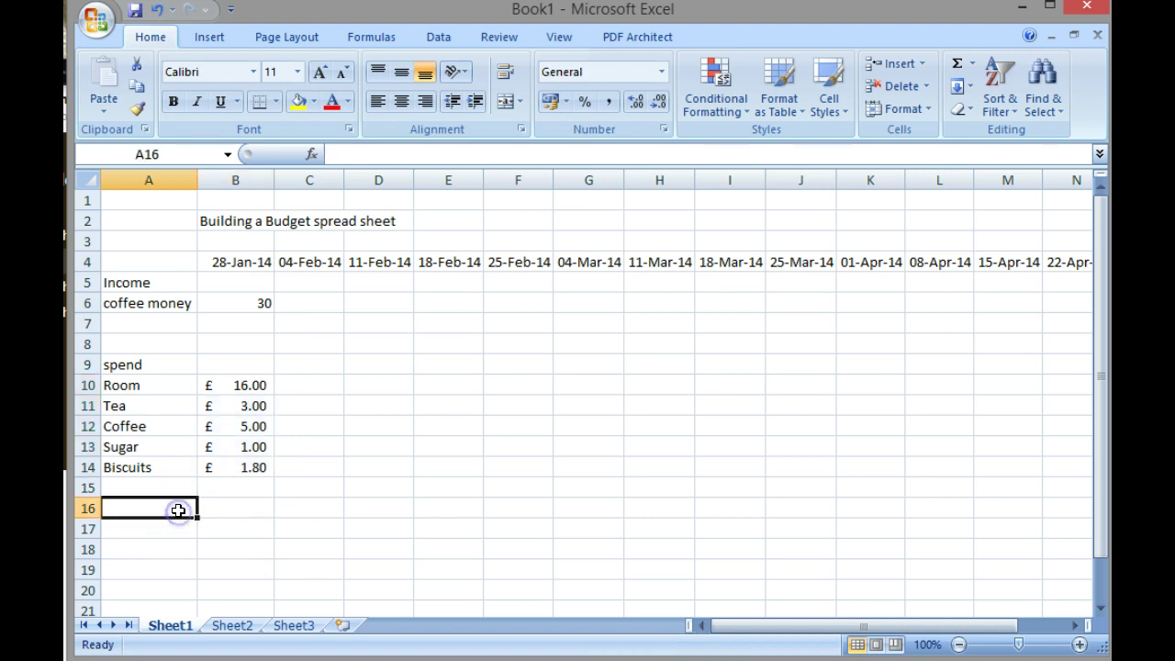
{"action": "type", "text": "total s"}
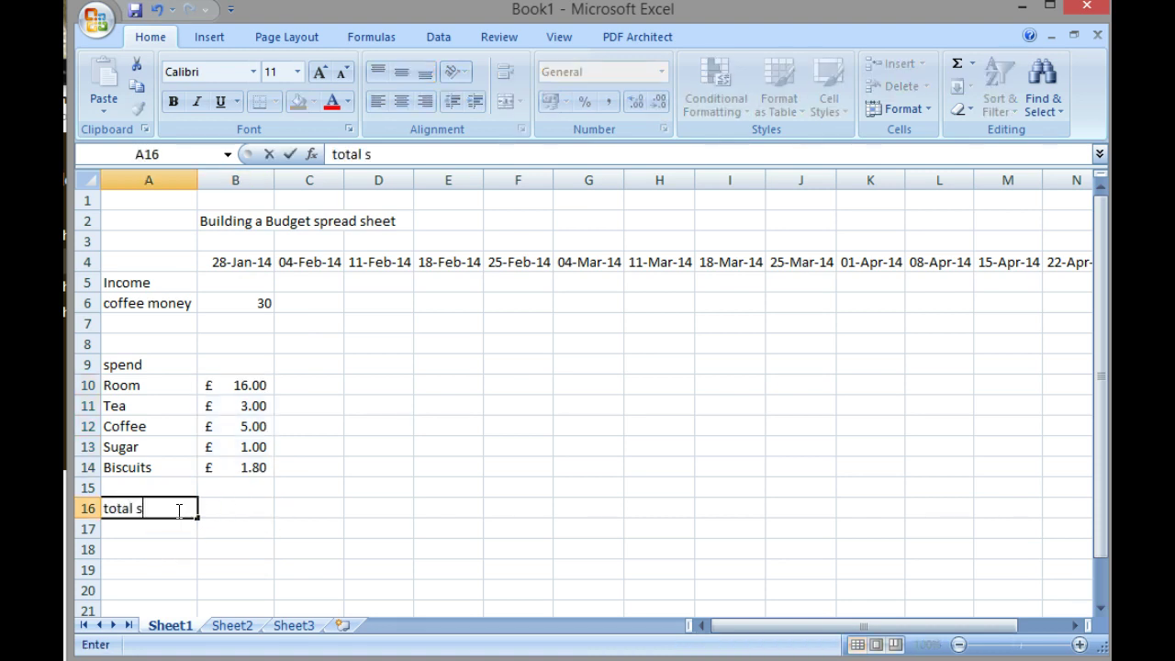
{"action": "type", "text": "pend"}
{"action": "key", "text": "Tab"}
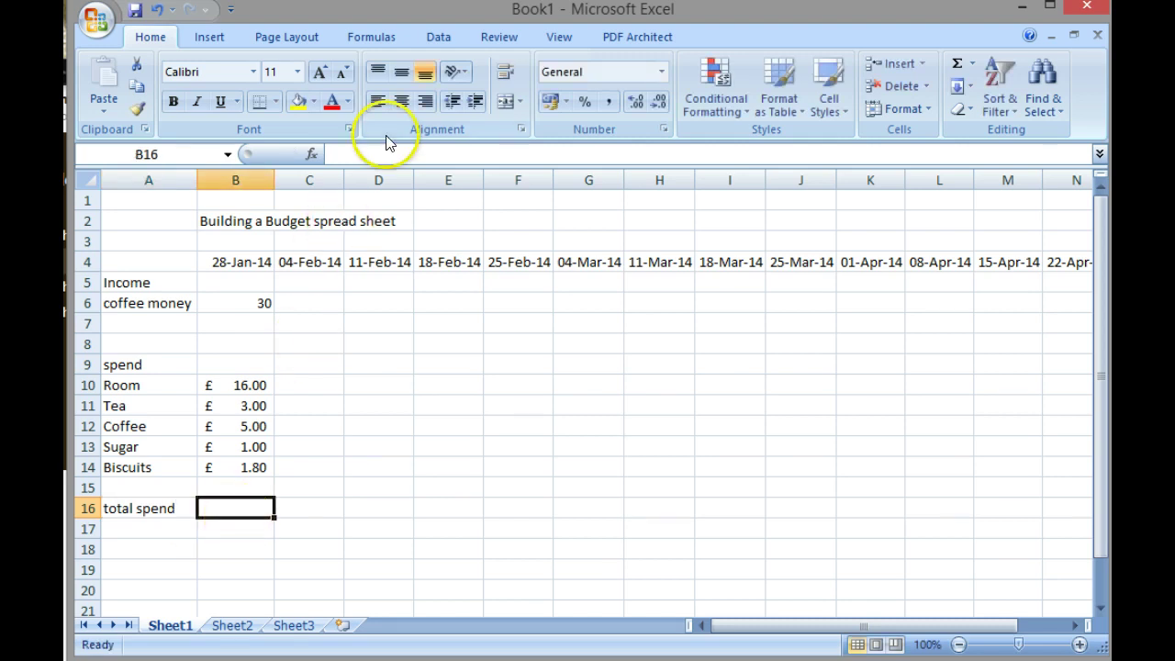
{"action": "left_click", "coordinate": [963, 70]}
{"action": "key", "text": "Return"}
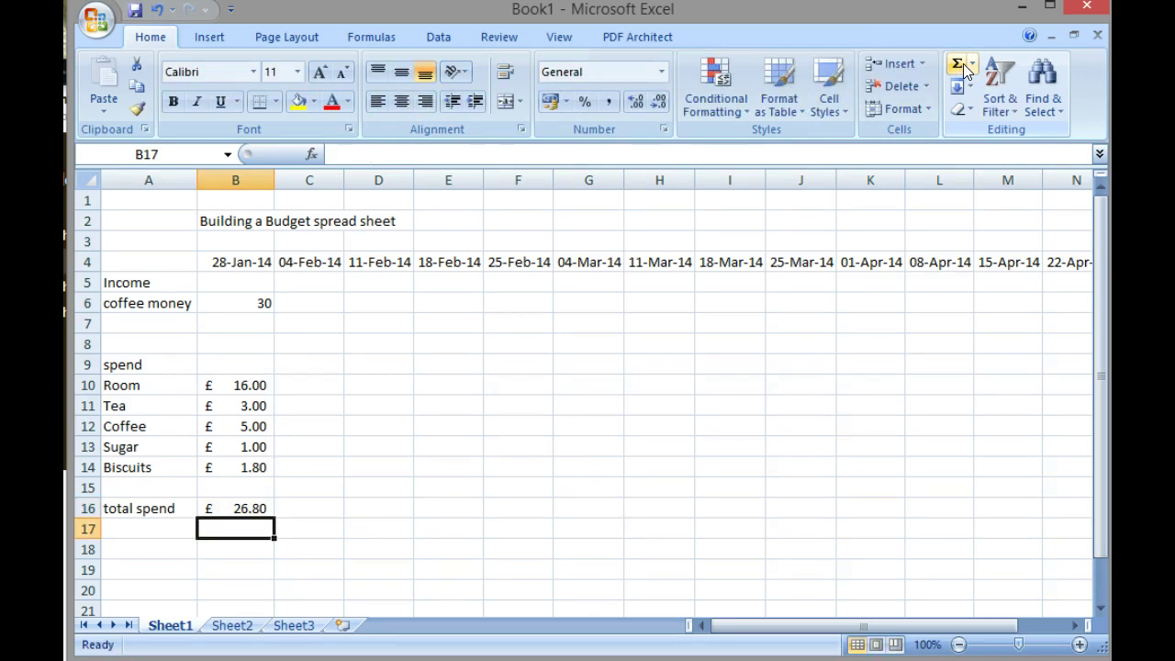
{"action": "key", "text": "Up"}
{"action": "key", "text": "Up"}
{"action": "key", "text": "Down"}
{"action": "key", "text": "Down"}
{"action": "key", "text": "Down"}
Type the label 'Balance' in A18
{"action": "key", "text": "Left"}
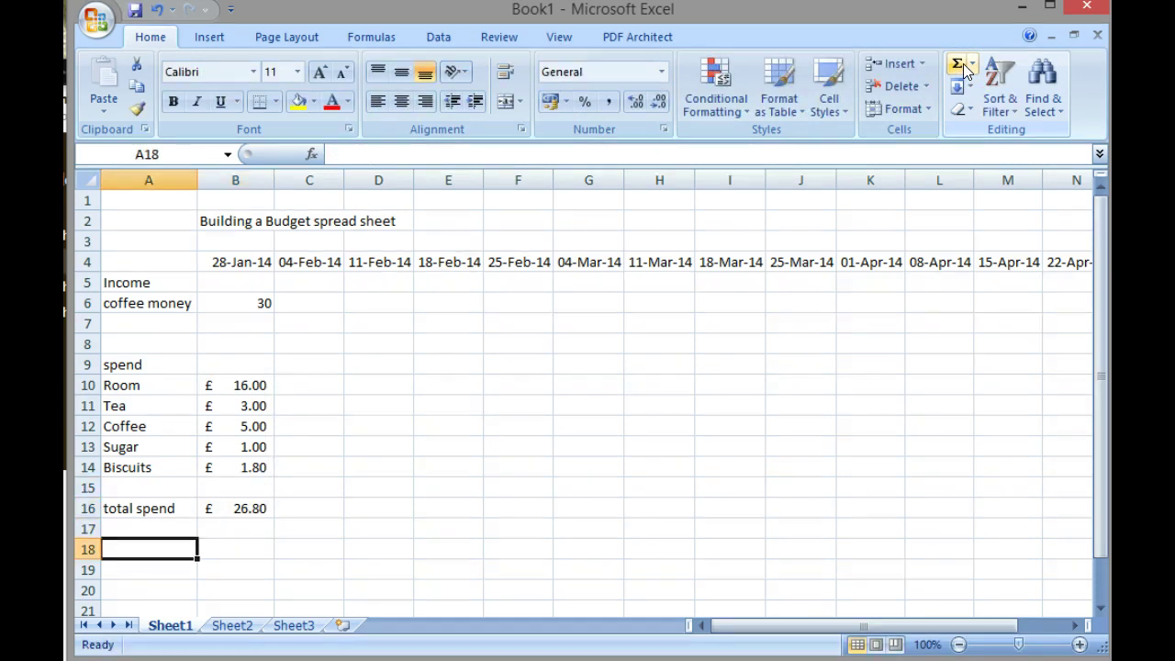
{"action": "type", "text": "Balance"}
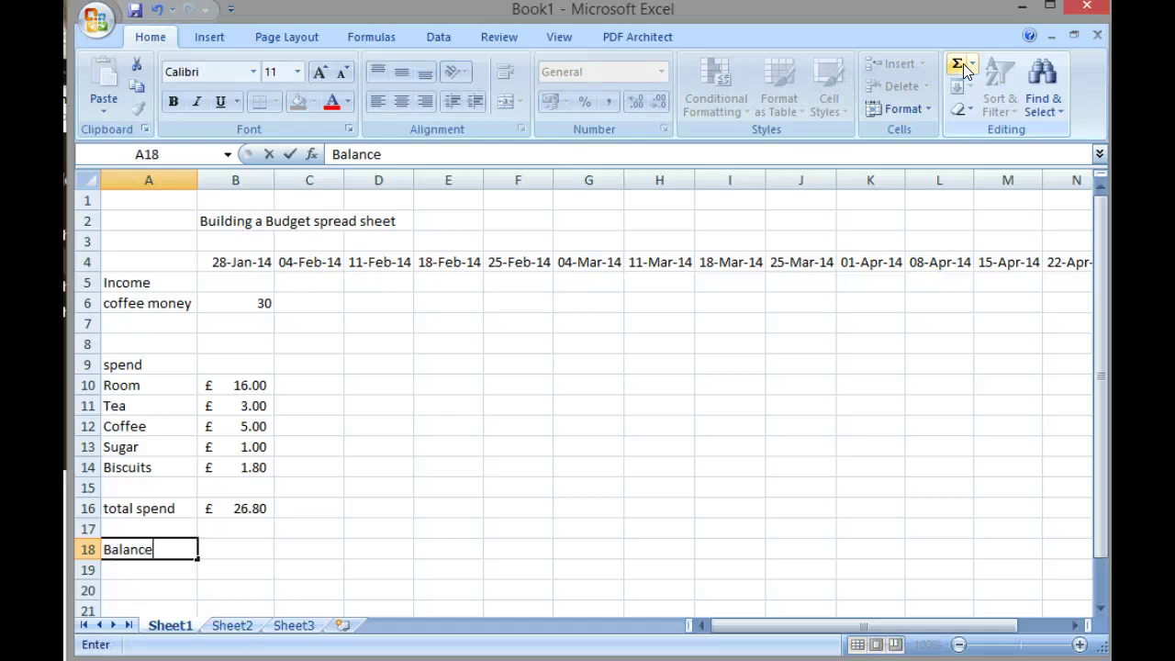
{"action": "key", "text": "Tab"}
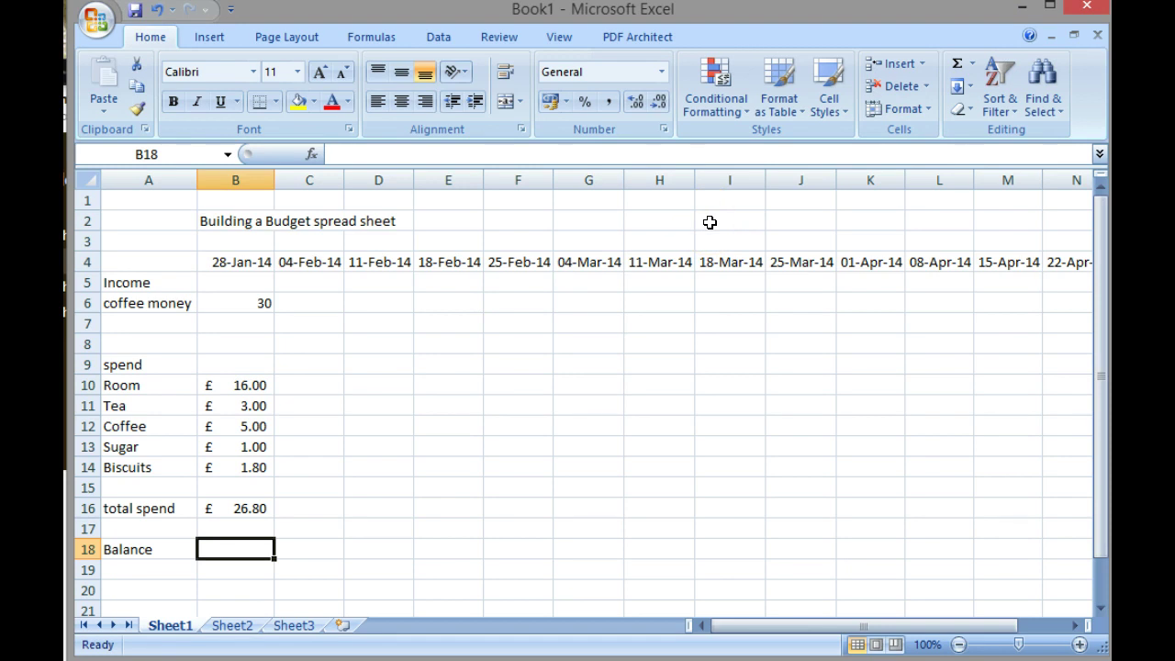
Enter =B6-B16 in B18 so the Balance shows £3.20
{"action": "type", "text": "="}
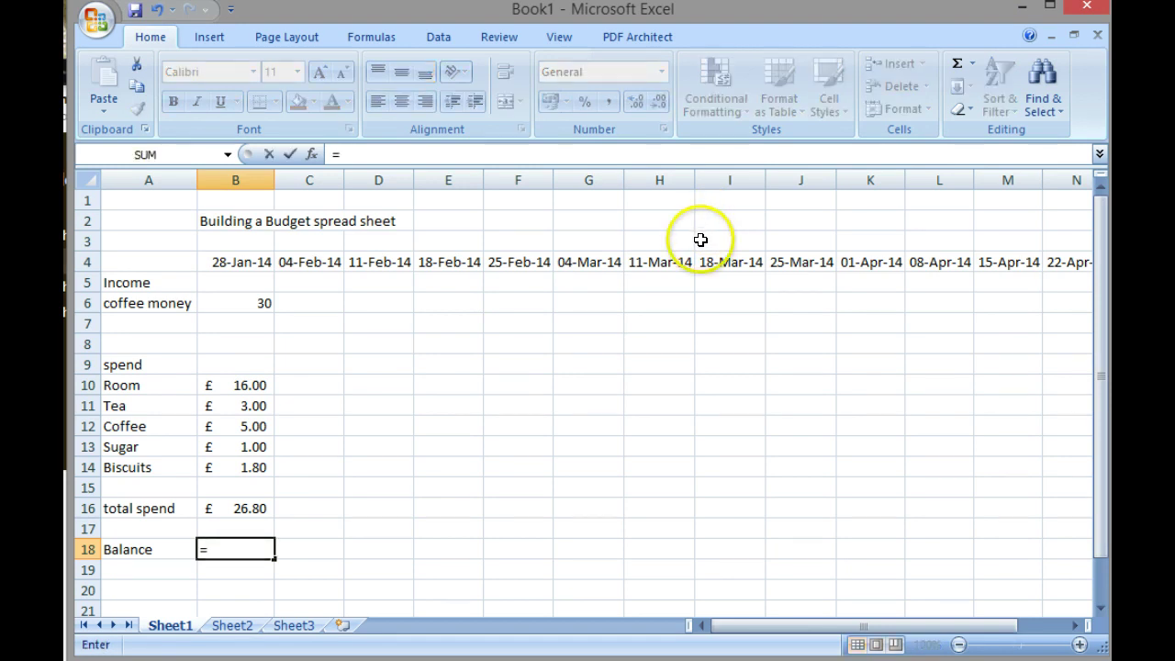
{"action": "left_click", "coordinate": [239, 304]}
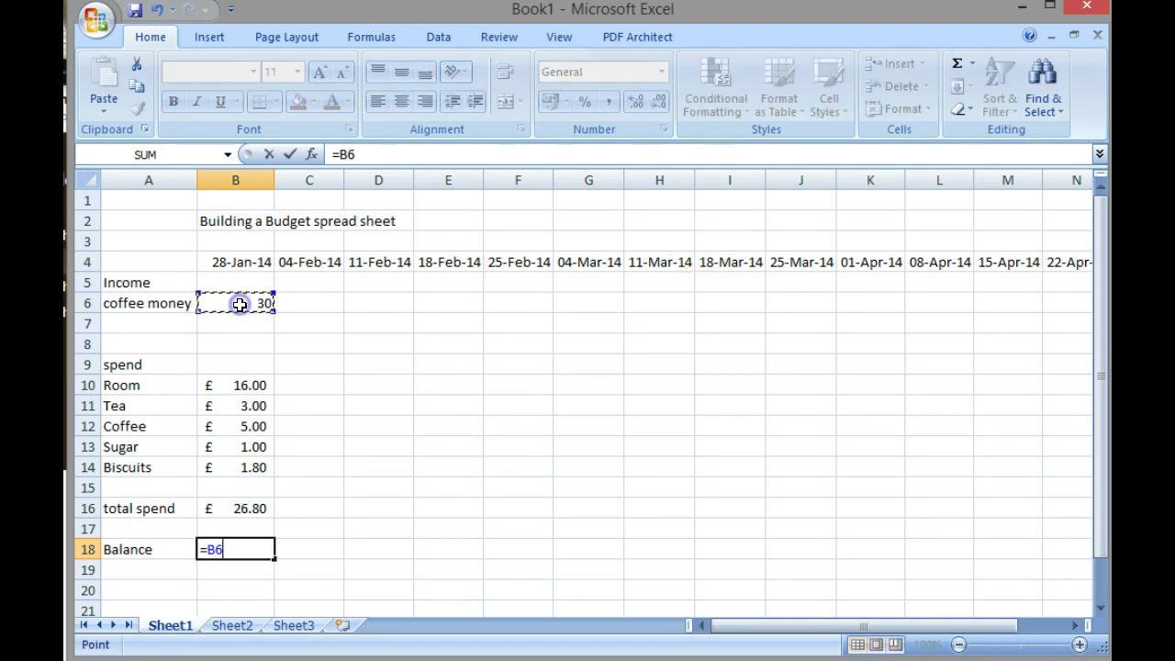
{"action": "type", "text": "-"}
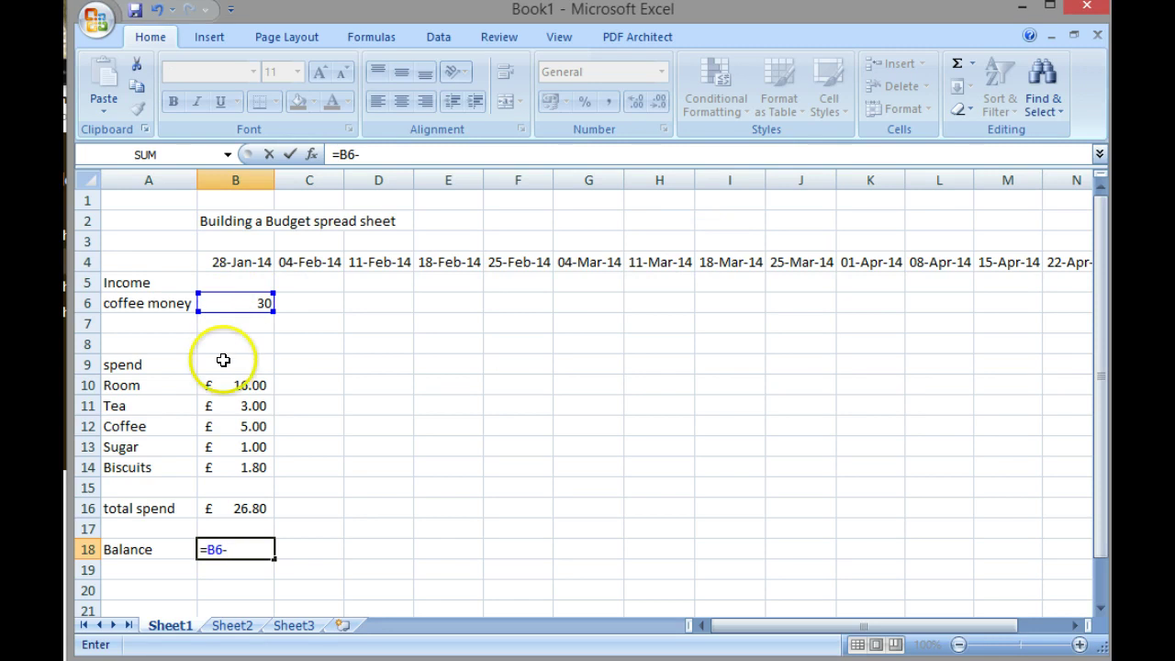
{"action": "left_click", "coordinate": [230, 508]}
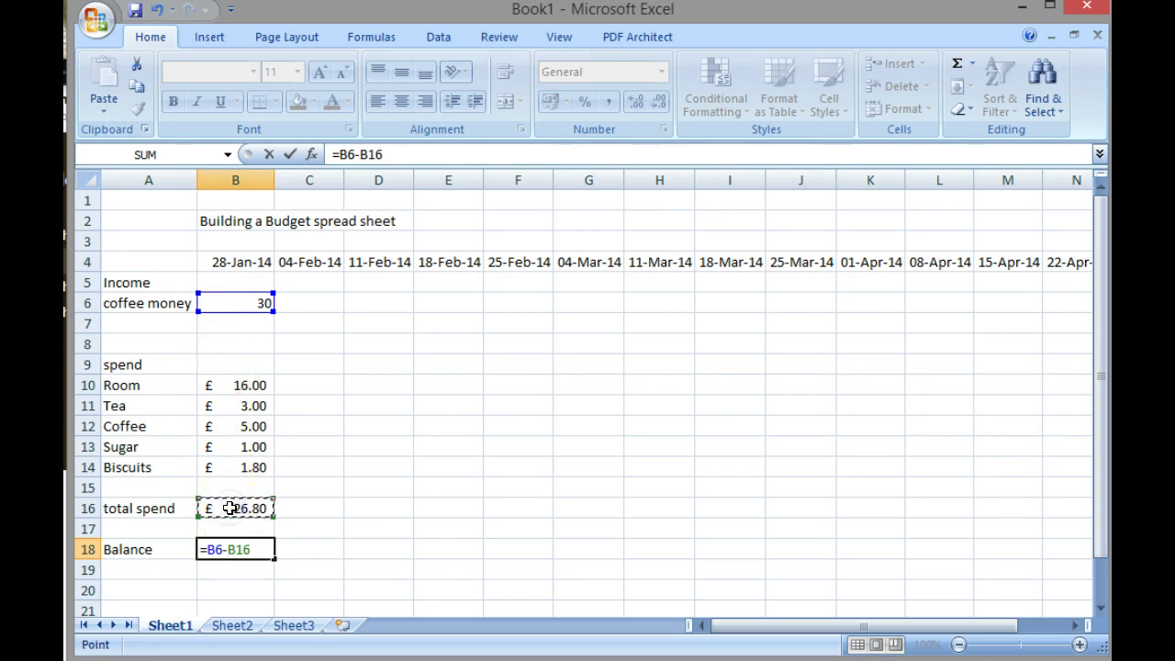
{"action": "key", "text": "Return"}
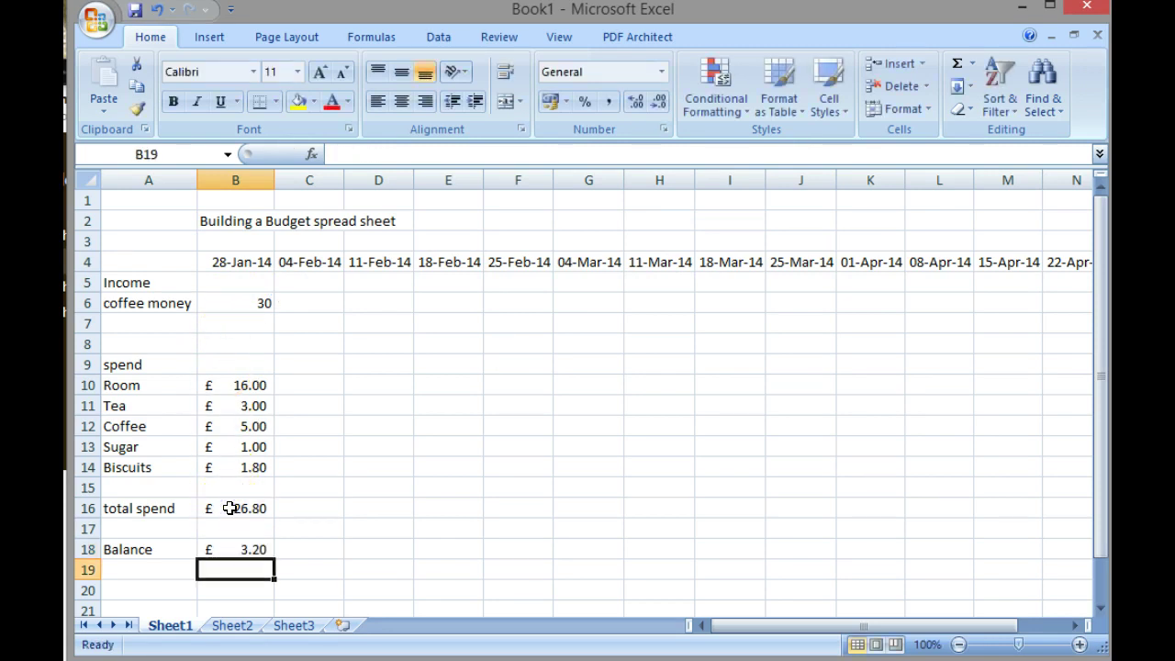
Fill the 30 from B6 across row 6 into the weekly columns and check the copied values
{"action": "left_click", "coordinate": [245, 303]}
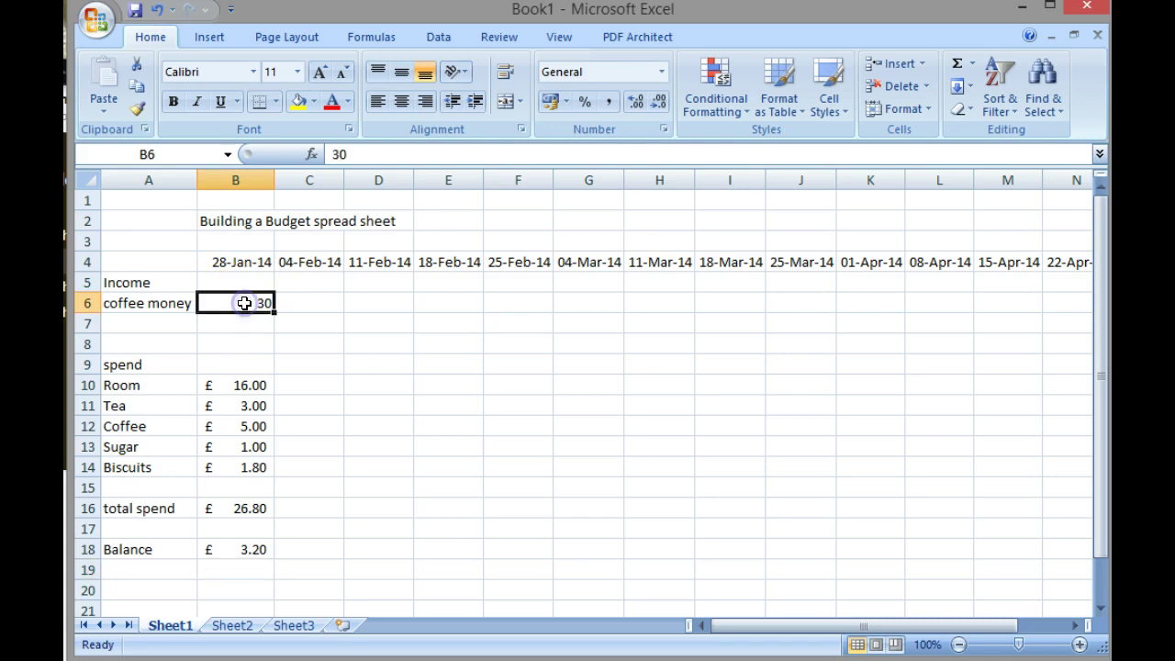
{"action": "left_click_drag", "start_coordinate": [272, 312], "coordinate": [950, 290]}
{"action": "key", "text": "Home"}
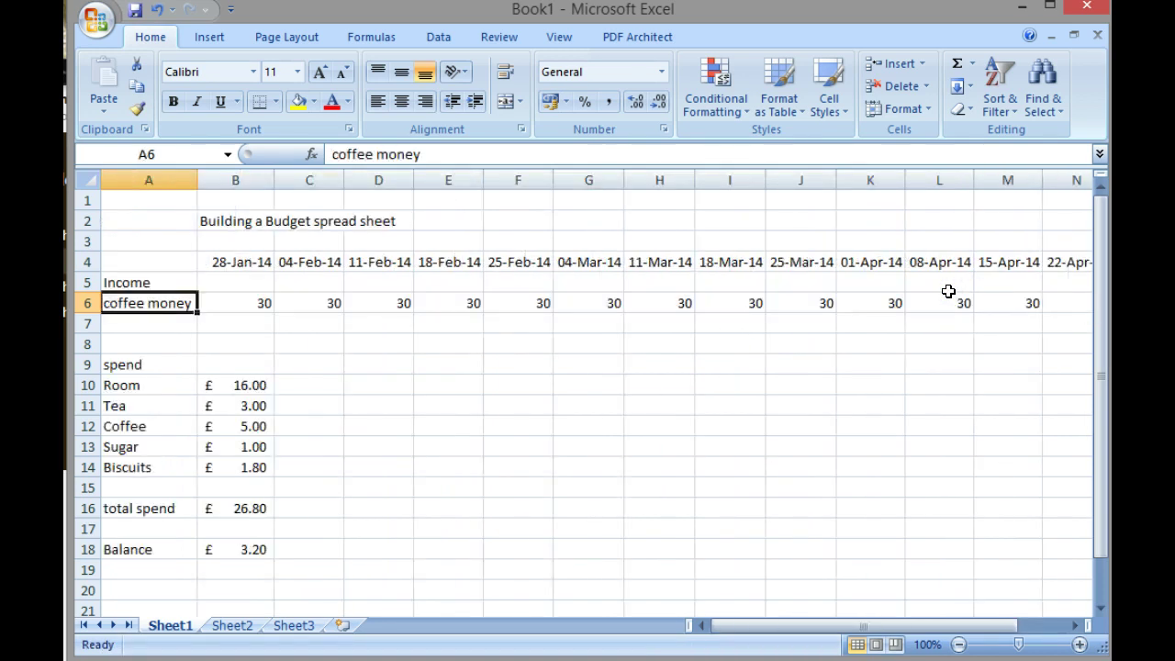
{"action": "key", "text": "Right"}
{"action": "key", "text": "Right"}
{"action": "key", "text": "Right"}
{"action": "key", "text": "Right"}
{"action": "key", "text": "Right"}
{"action": "key", "text": "Left"}
{"action": "key", "text": "Left"}
{"action": "key", "text": "Left"}
{"action": "key", "text": "Left"}
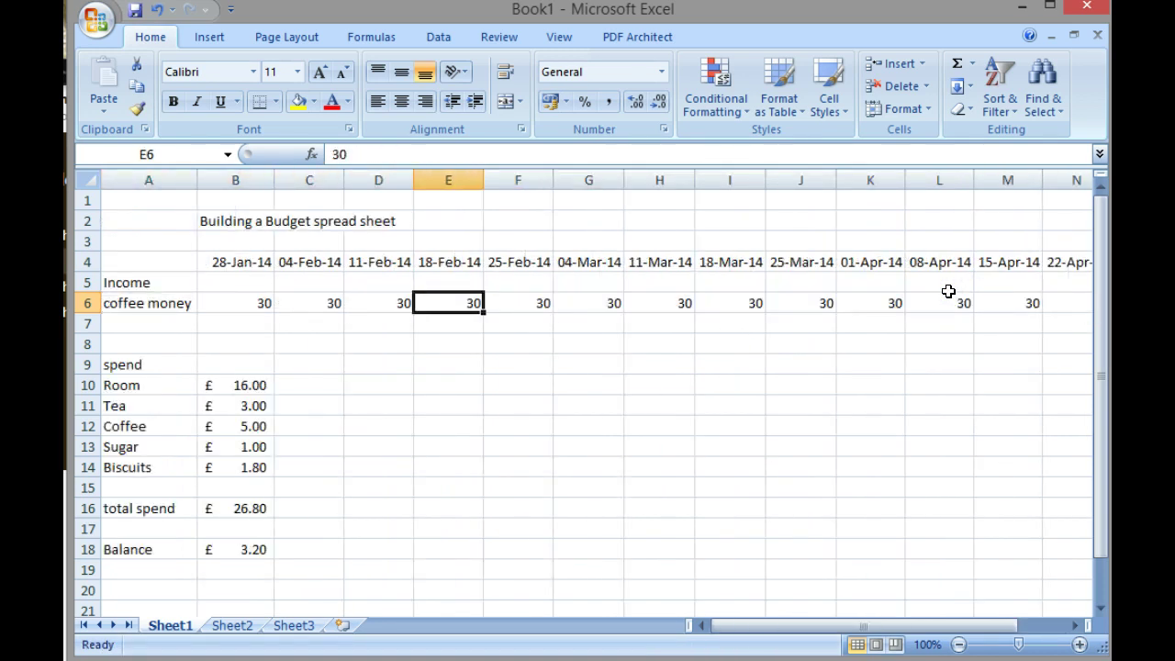
{"action": "key", "text": "Right"}
{"action": "key", "text": "Right"}
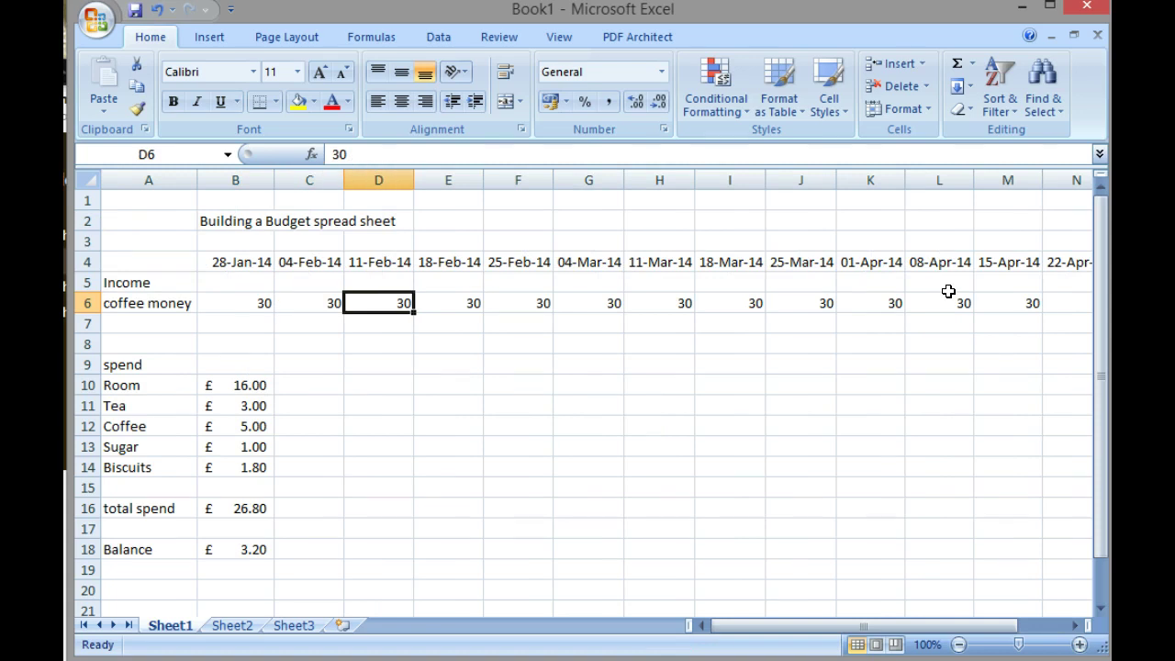
{"action": "key", "text": "Left"}
{"action": "key", "text": "Left"}
{"action": "key", "text": "Right"}
{"action": "key", "text": "Right"}
{"action": "key", "text": "Right"}
{"action": "key", "text": "Right"}
{"action": "key", "text": "Right"}
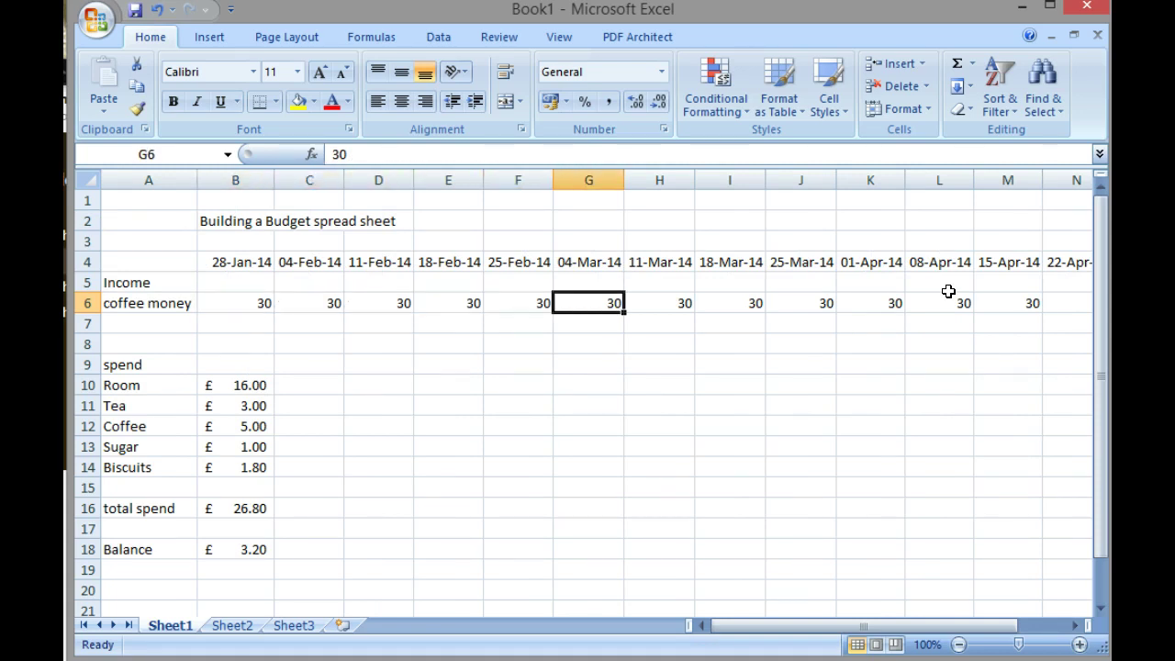
{"action": "key", "text": "Right"}
{"action": "key", "text": "Right"}
{"action": "key", "text": "Left"}
{"action": "key", "text": "Left"}
{"action": "key", "text": "Left"}
{"action": "key", "text": "Left"}
{"action": "key", "text": "Left"}
{"action": "key", "text": "Left"}
{"action": "key", "text": "Left"}
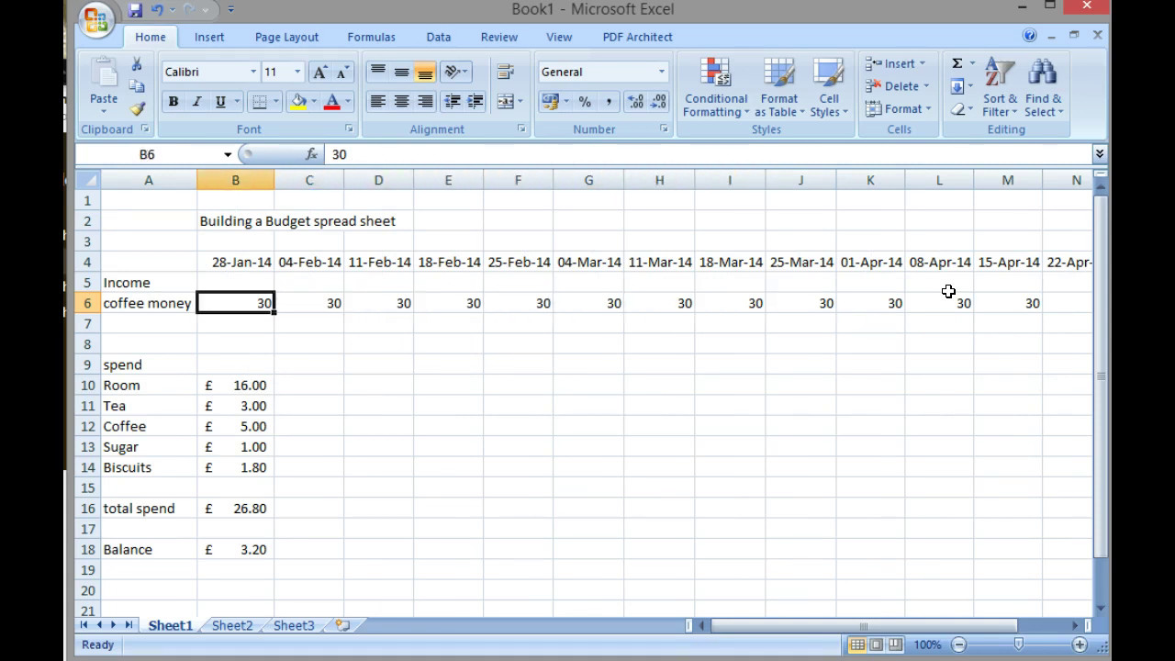
{"action": "key", "text": "Right"}
{"action": "key", "text": "Left"}
{"action": "key", "text": "Right"}
{"action": "key", "text": "Right"}
{"action": "key", "text": "Right"}
{"action": "key", "text": "Right"}
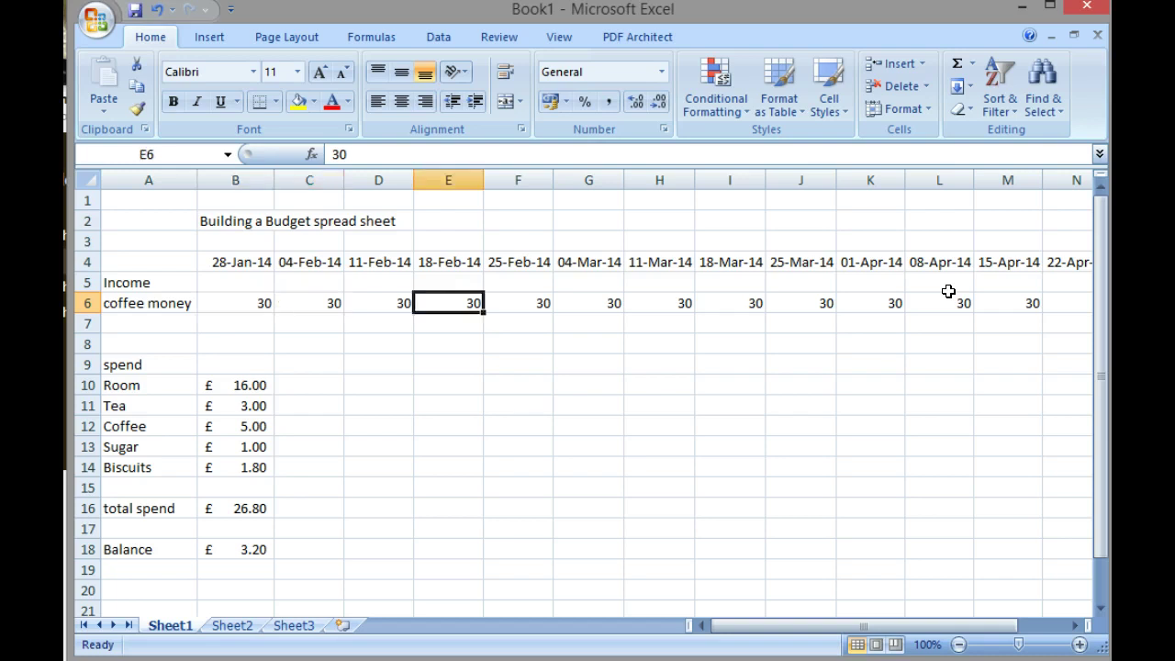
{"action": "key", "text": "Left"}
{"action": "key", "text": "Left"}
{"action": "key", "text": "Left"}
{"action": "key", "text": "Left"}
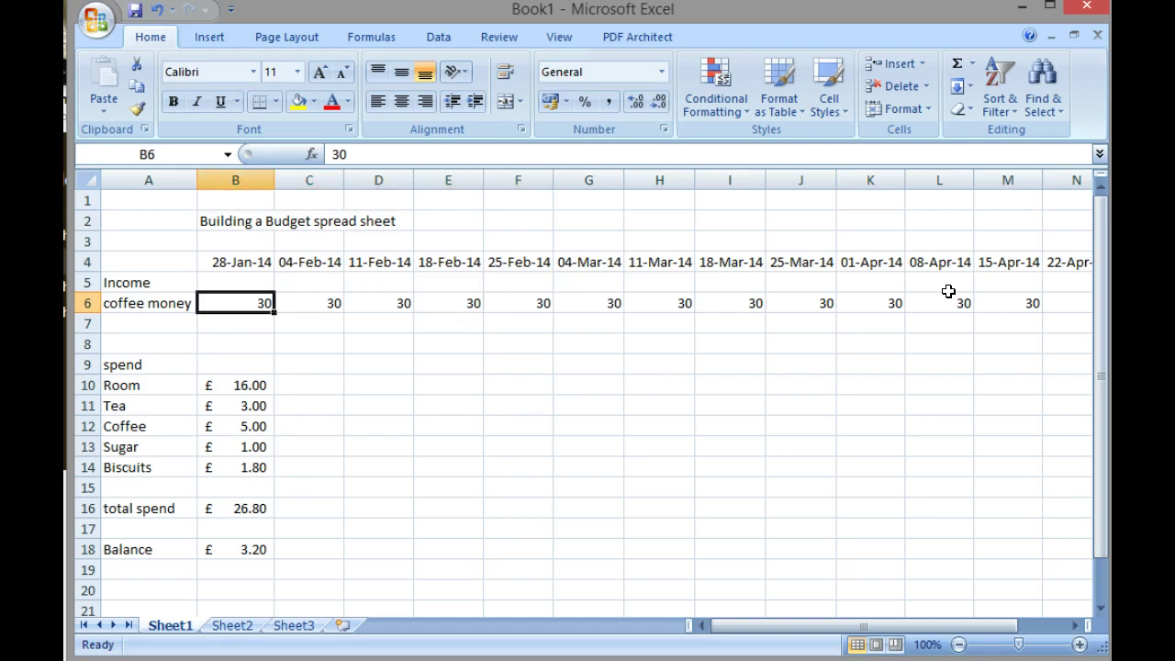
{"action": "key", "text": "Right"}
{"action": "key", "text": "Right"}
{"action": "key", "text": "Right"}
{"action": "key", "text": "Left"}
{"action": "key", "text": "Left"}
{"action": "key", "text": "Left"}
Select the first-week spend amounts in column B
{"action": "key", "text": "Down"}
{"action": "key", "text": "Down"}
{"action": "key", "text": "Down"}
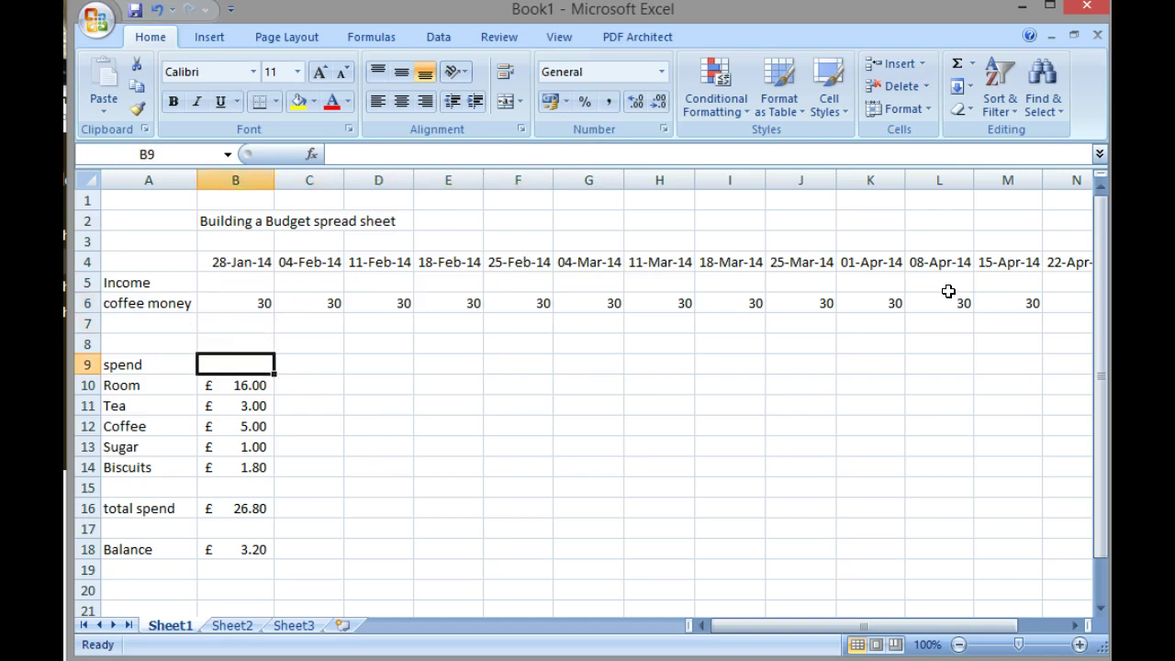
{"action": "key", "text": "Down"}
{"action": "key", "text": "shift+Down"}
{"action": "key", "text": "shift+Down"}
{"action": "key", "text": "shift+Down"}
{"action": "key", "text": "shift+Down"}
{"action": "key", "text": "shift+Down"}
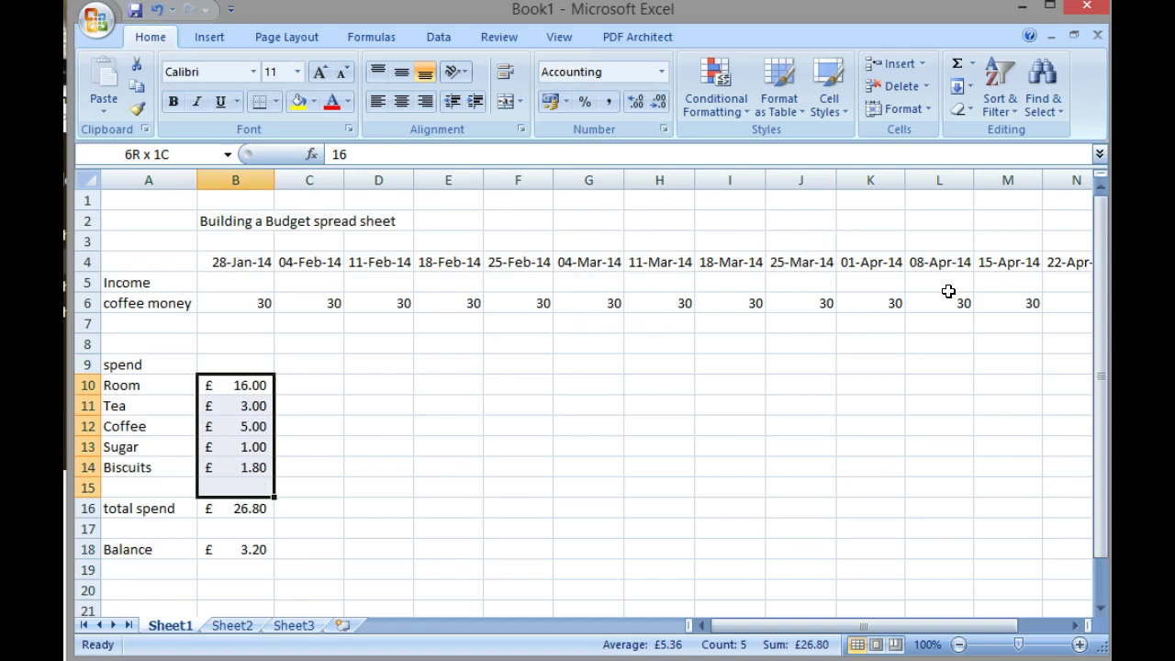
Copy the Room–Biscuits amounts across to the 18-Mar-14 column, then delete the copies
{"action": "key", "text": "shift+Up"}
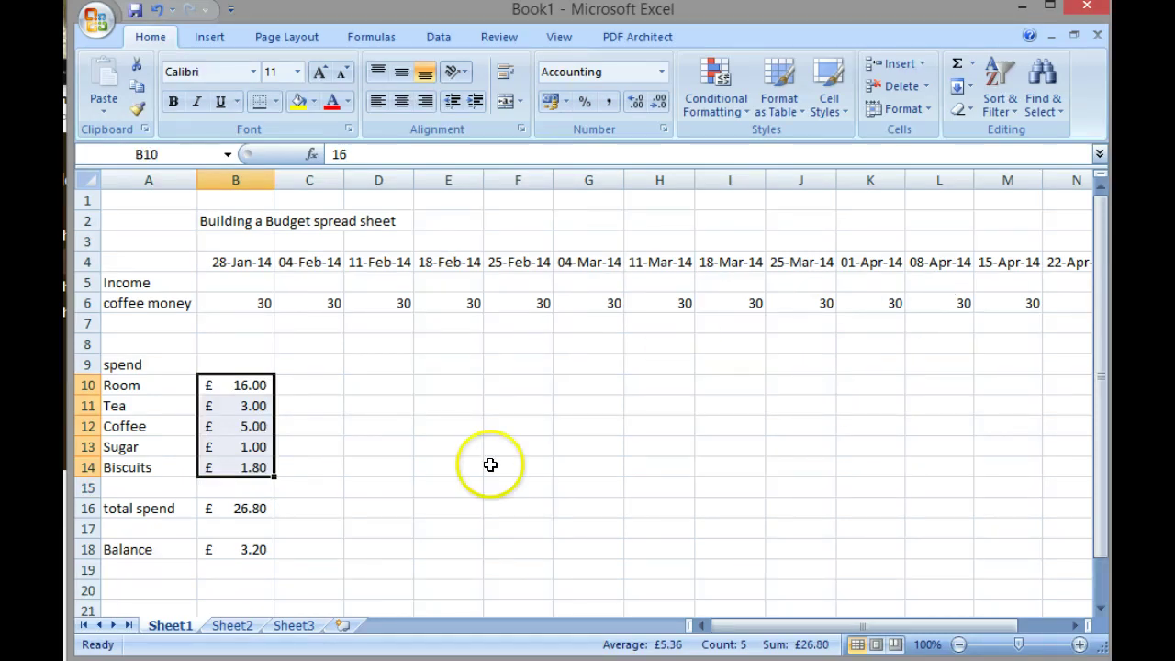
{"action": "left_click_drag", "start_coordinate": [275, 478], "coordinate": [785, 494]}
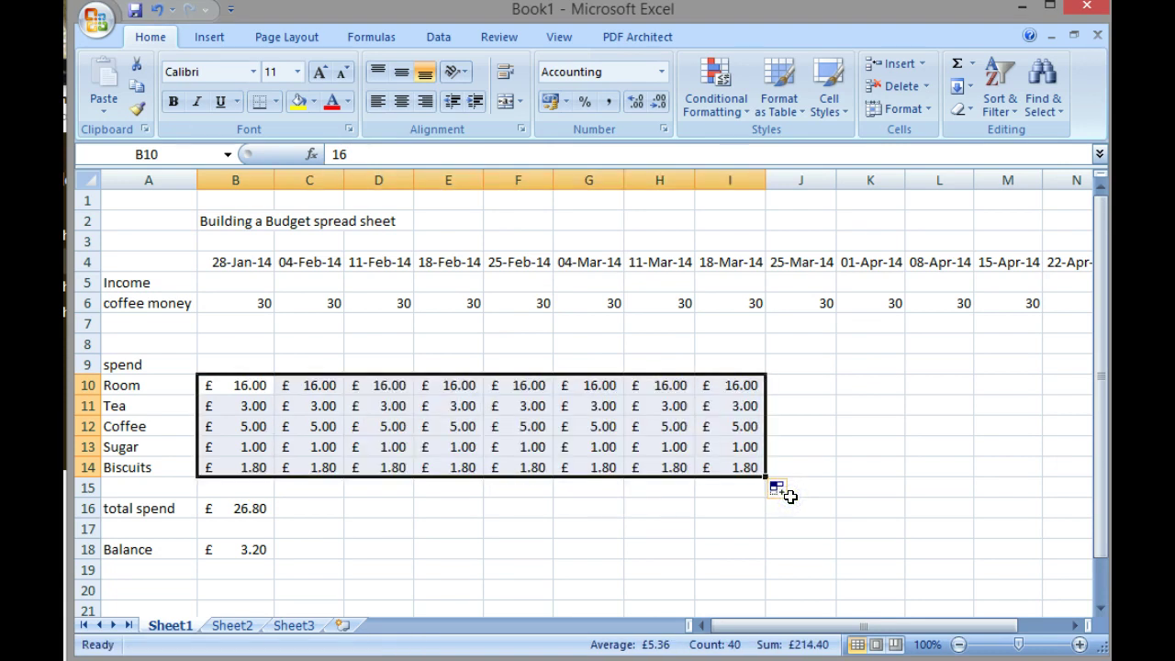
{"action": "left_click", "coordinate": [813, 489]}
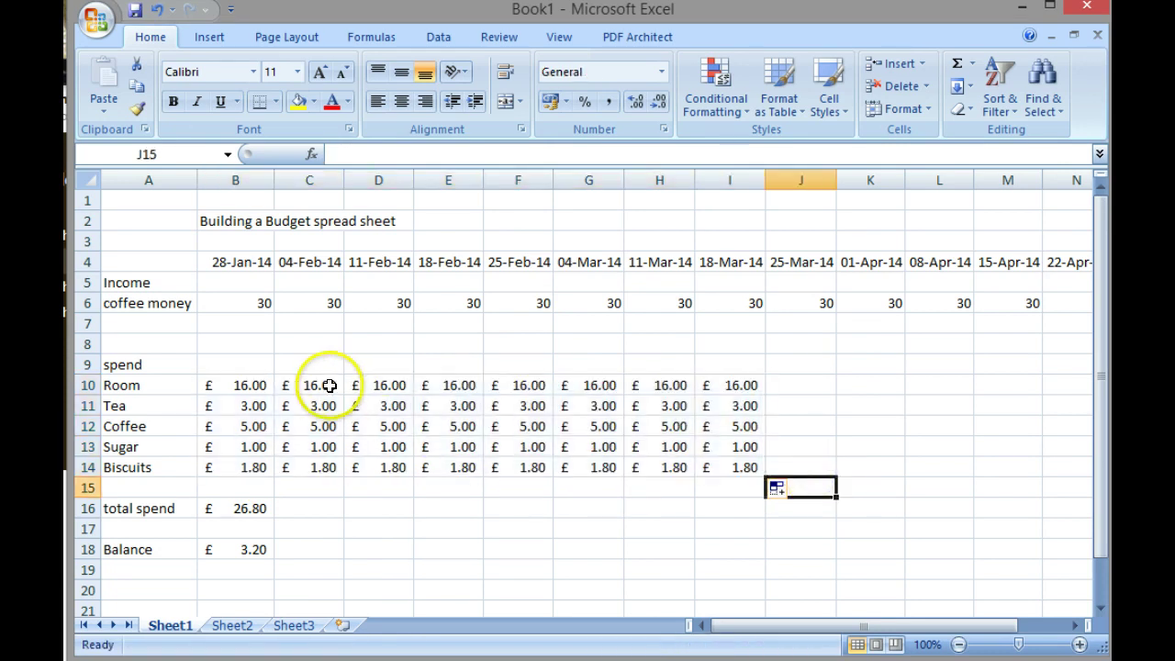
{"action": "left_click_drag", "start_coordinate": [314, 391], "coordinate": [718, 468]}
{"action": "key", "text": "Delete"}
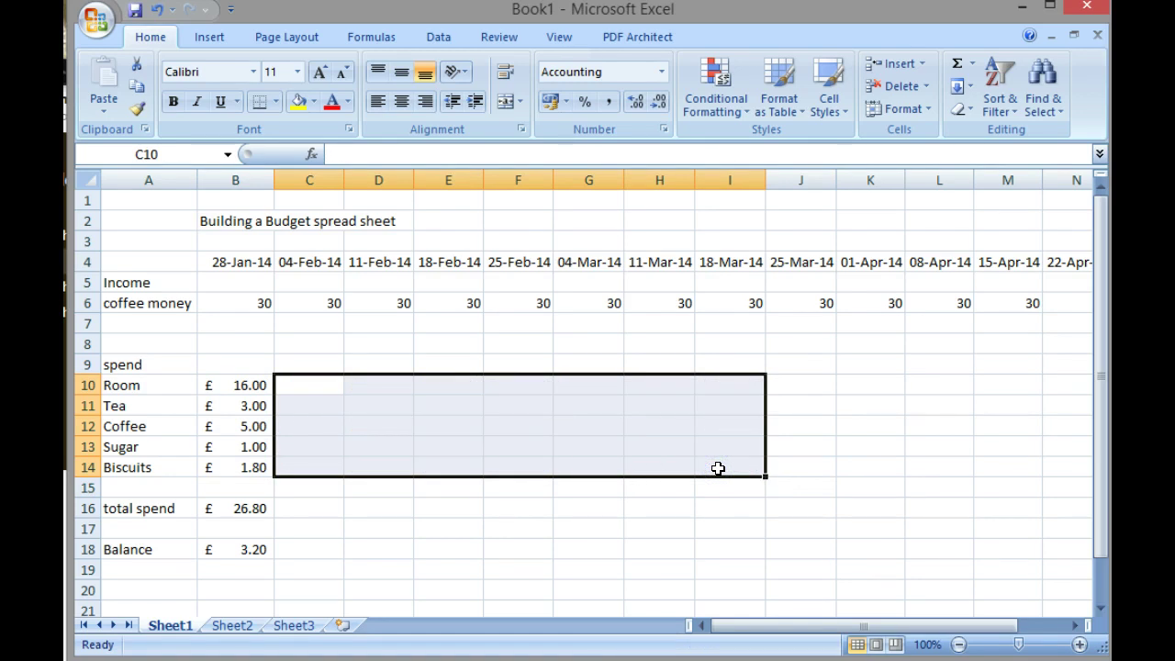
Clear the repeated 30s from row 6 after B6, keeping only the first week's value
{"action": "key", "text": "Up"}
{"action": "key", "text": "Down"}
{"action": "key", "text": "Down"}
{"action": "key", "text": "Down"}
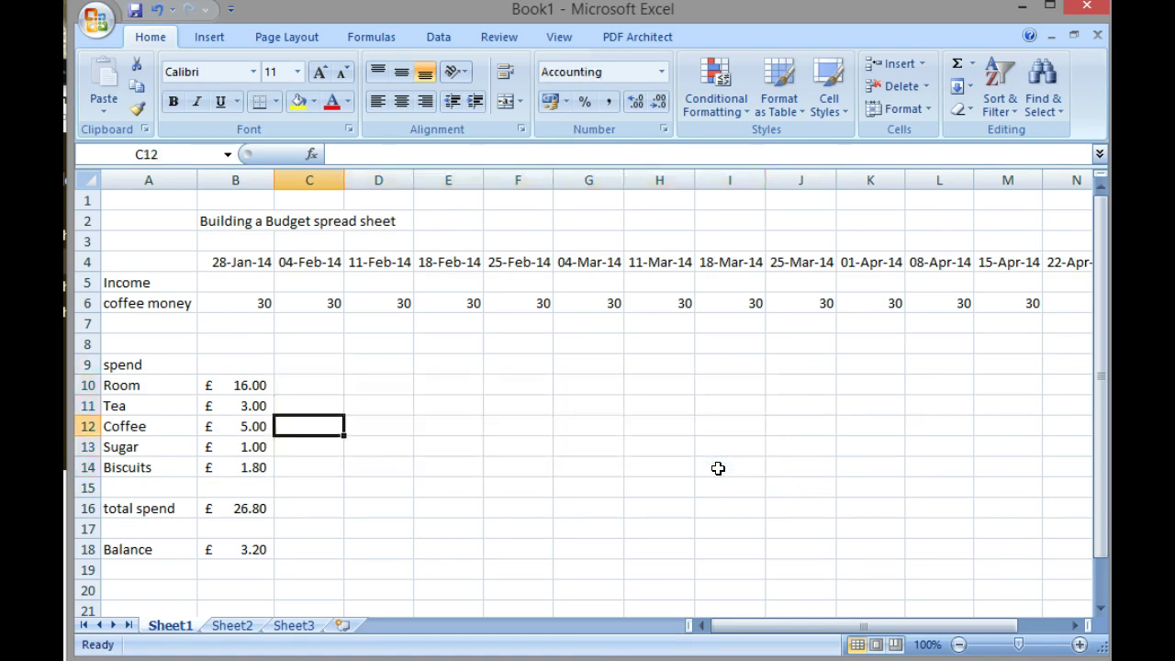
{"action": "key", "text": "Up"}
{"action": "key", "text": "Up"}
{"action": "key", "text": "Up"}
{"action": "key", "text": "Up"}
{"action": "key", "text": "Up"}
{"action": "key", "text": "Up"}
{"action": "key", "text": "shift+Right"}
{"action": "key", "text": "shift+Right"}
{"action": "key", "text": "shift+Right"}
{"action": "key", "text": "shift+Right"}
{"action": "key", "text": "shift+Right"}
{"action": "key", "text": "shift+Right"}
{"action": "key", "text": "shift+Right"}
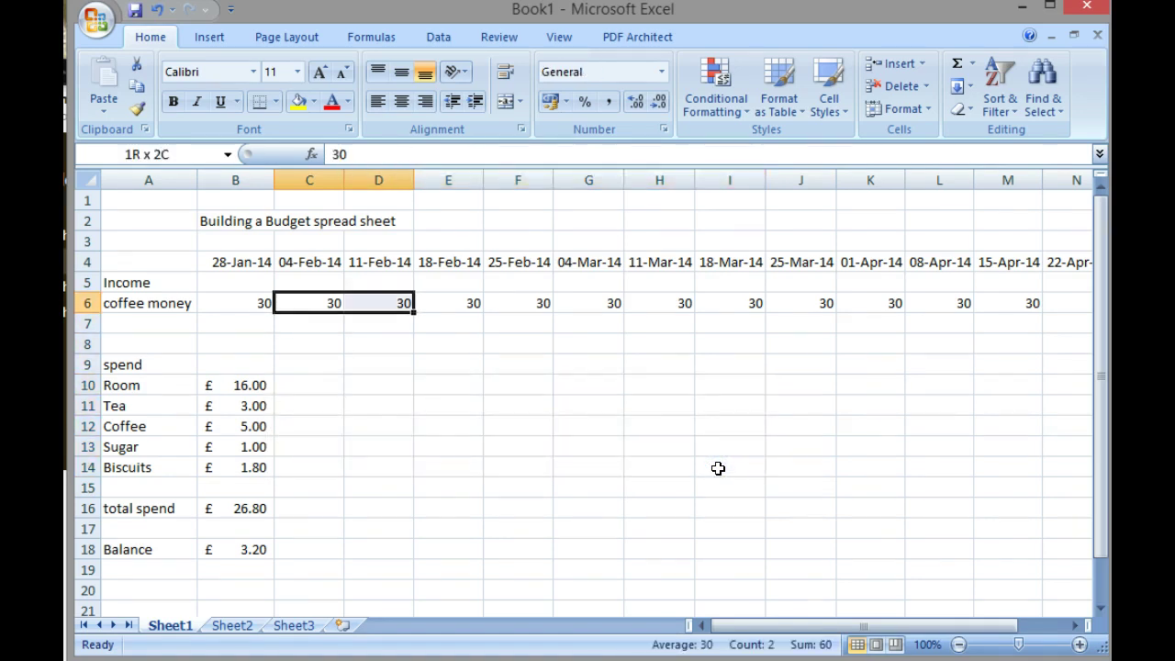
{"action": "key", "text": "shift+Right"}
{"action": "key", "text": "shift+Right"}
{"action": "key", "text": "shift+Right"}
{"action": "key", "text": "shift+Right"}
{"action": "key", "text": "shift+Right"}
{"action": "key", "text": "shift+Right"}
{"action": "key", "text": "BackSpace"}
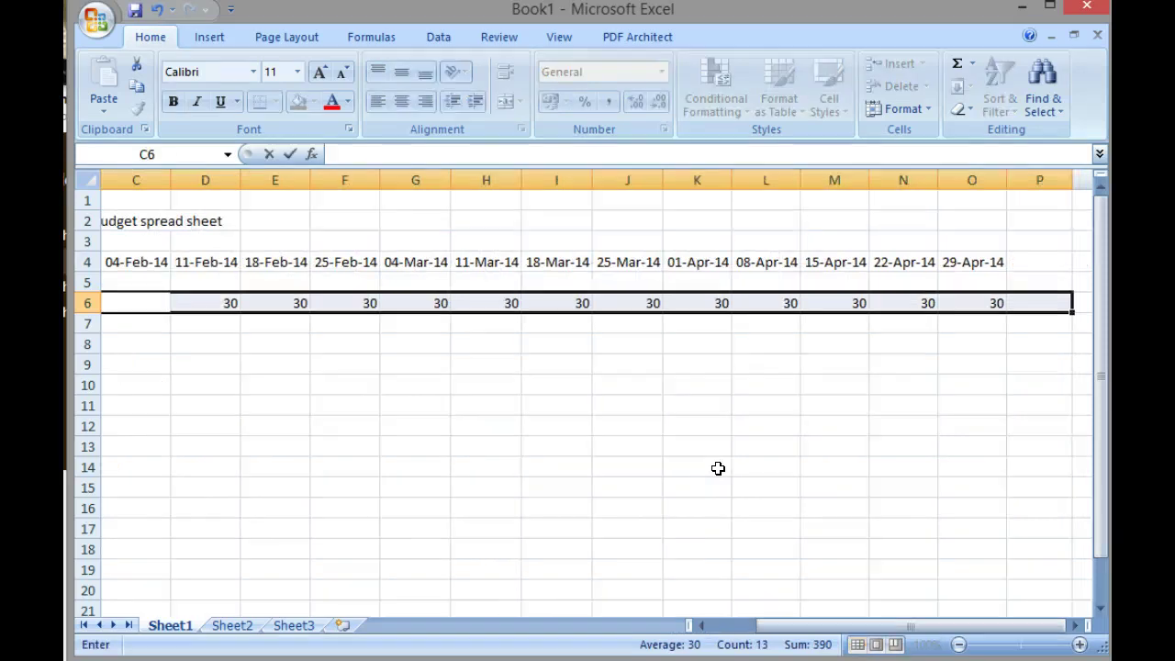
{"action": "key", "text": "Escape"}
{"action": "key", "text": "Delete"}
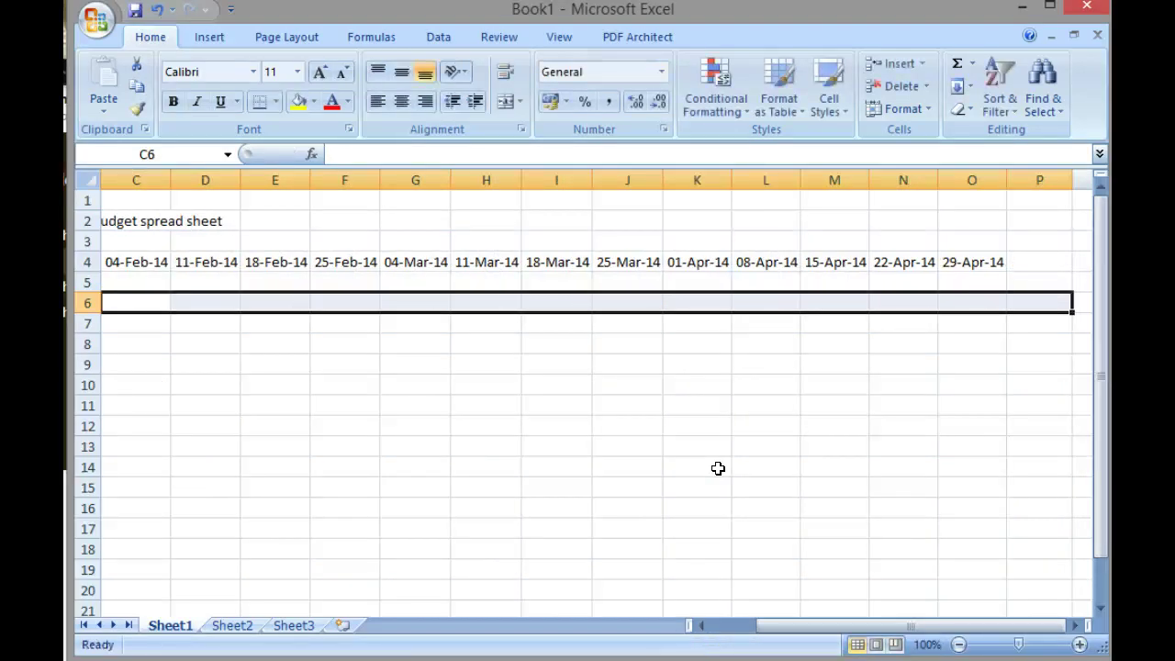
{"action": "key", "text": "Left"}
{"action": "key", "text": "Down"}
{"action": "key", "text": "Down"}
{"action": "key", "text": "Down"}
{"action": "key", "text": "Down"}
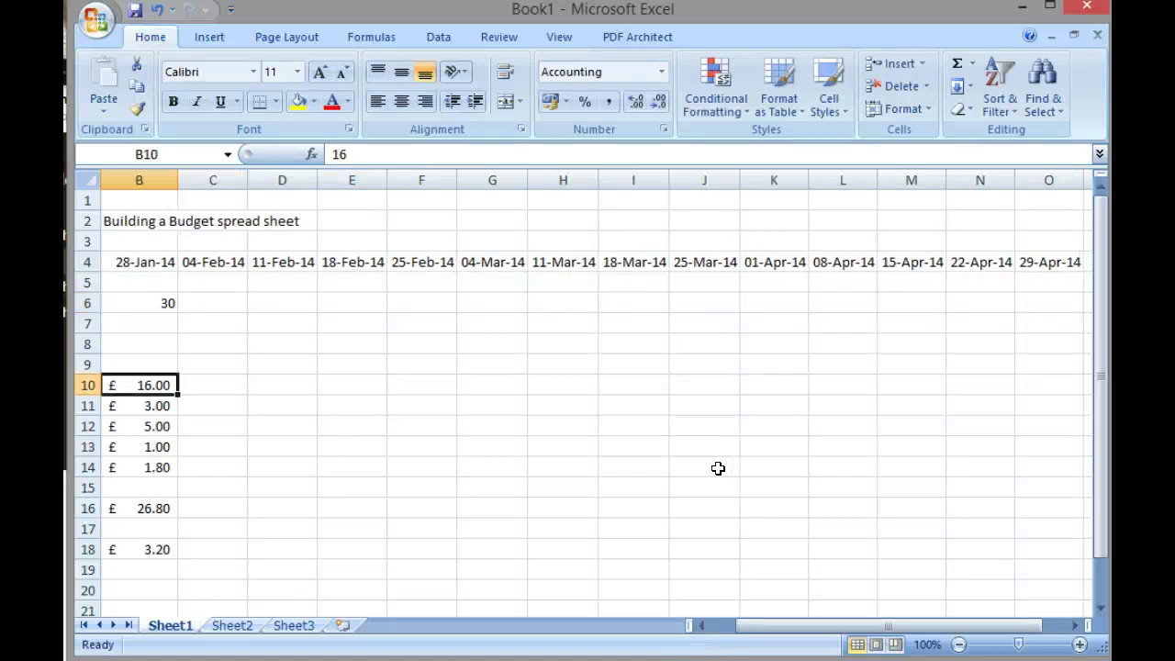
Select B16:B18 and fill the SUM and balance formulas right to column O
{"action": "key", "text": "Down"}
{"action": "key", "text": "Down"}
{"action": "key", "text": "Down"}
{"action": "key", "text": "Down"}
{"action": "key", "text": "Down"}
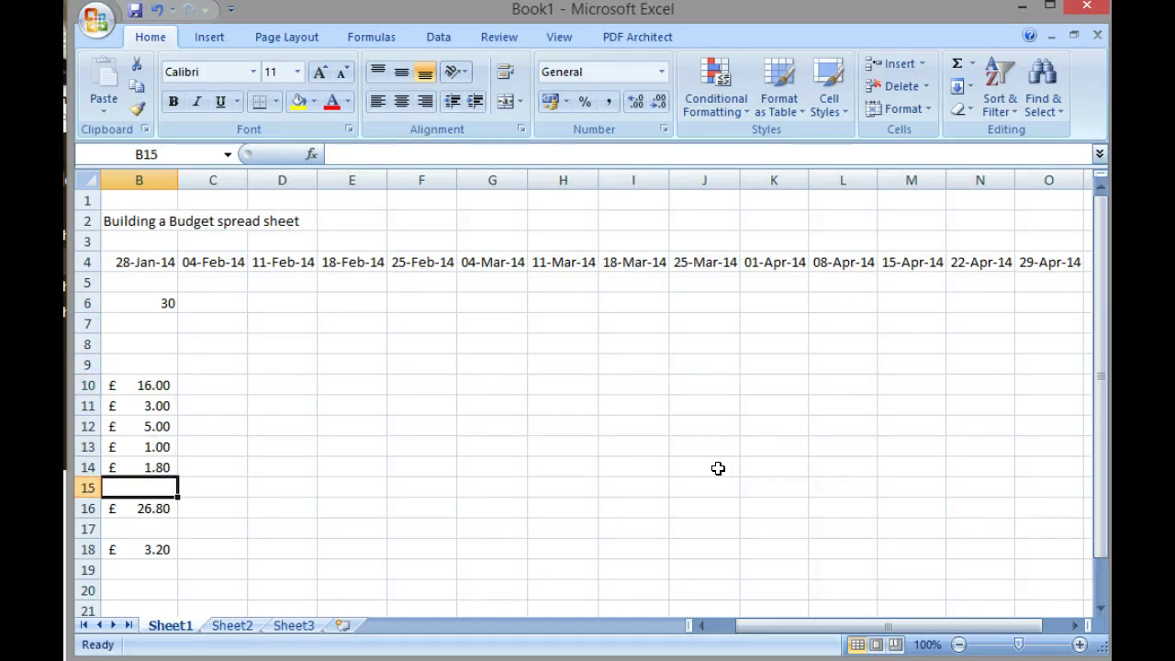
{"action": "key", "text": "Down"}
{"action": "key", "text": "Left"}
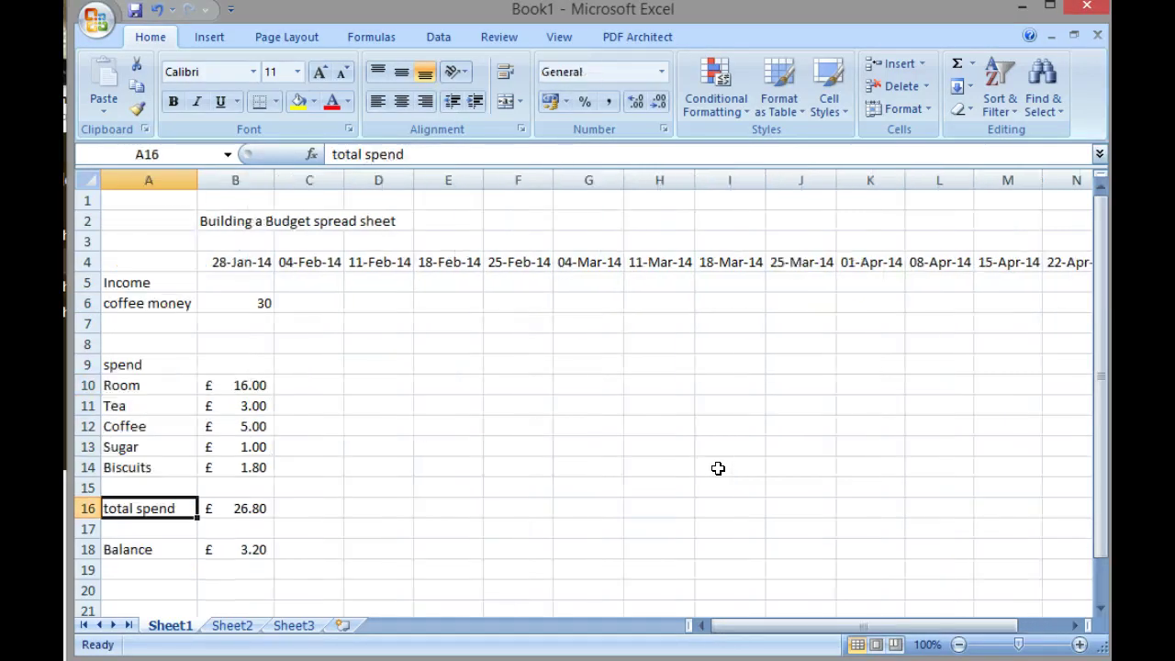
{"action": "key", "text": "Right"}
{"action": "key", "text": "shift+Down"}
{"action": "key", "text": "shift+Down"}
{"action": "key", "text": "shift+Right"}
{"action": "key", "text": "shift+Right"}
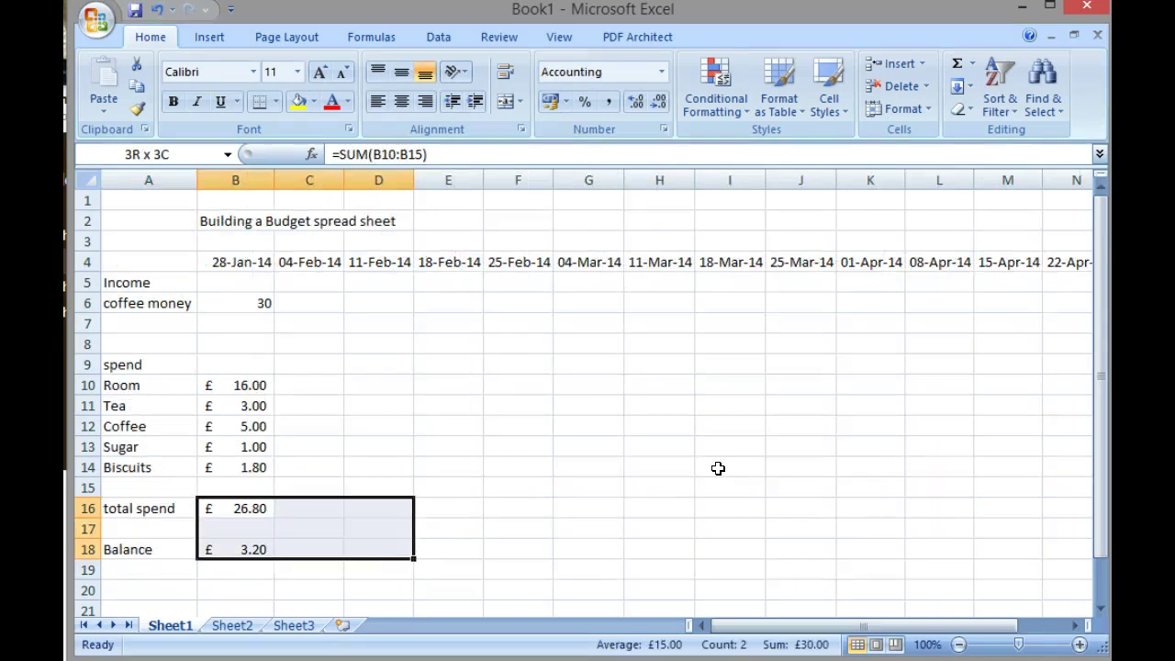
{"action": "key", "text": "shift+Right"}
{"action": "key", "text": "shift+Left"}
{"action": "key", "text": "shift+Left"}
{"action": "key", "text": "shift+Left"}
{"action": "key", "text": "shift+Left"}
{"action": "key", "text": "shift+Right"}
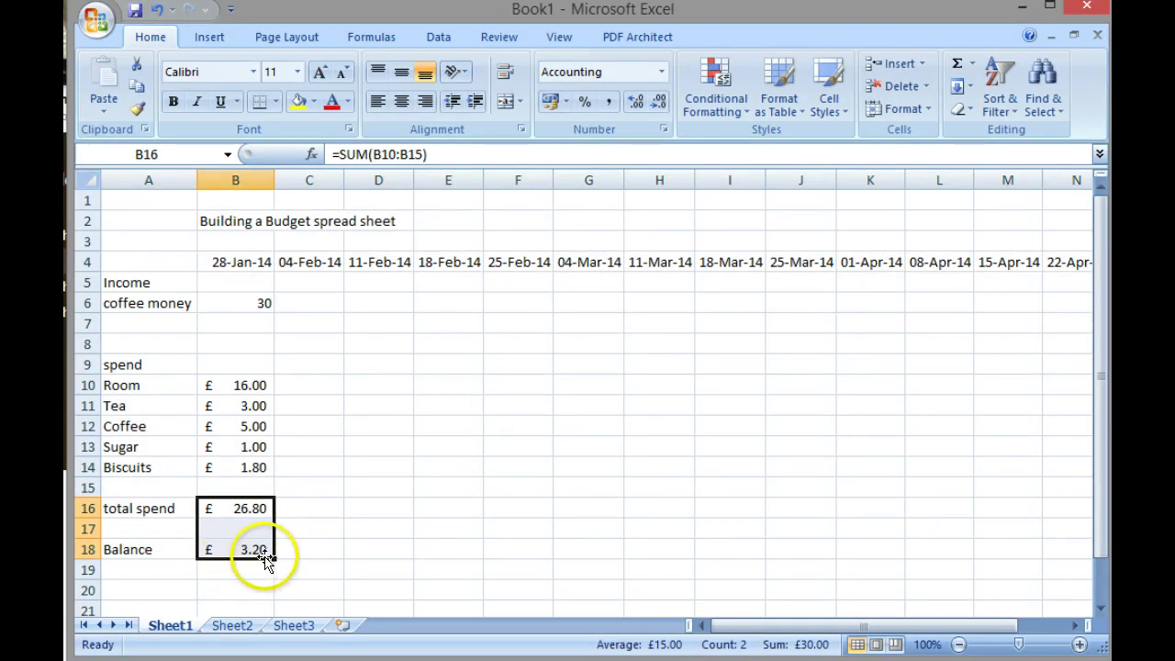
{"action": "left_click_drag", "start_coordinate": [274, 558], "coordinate": [1032, 580]}
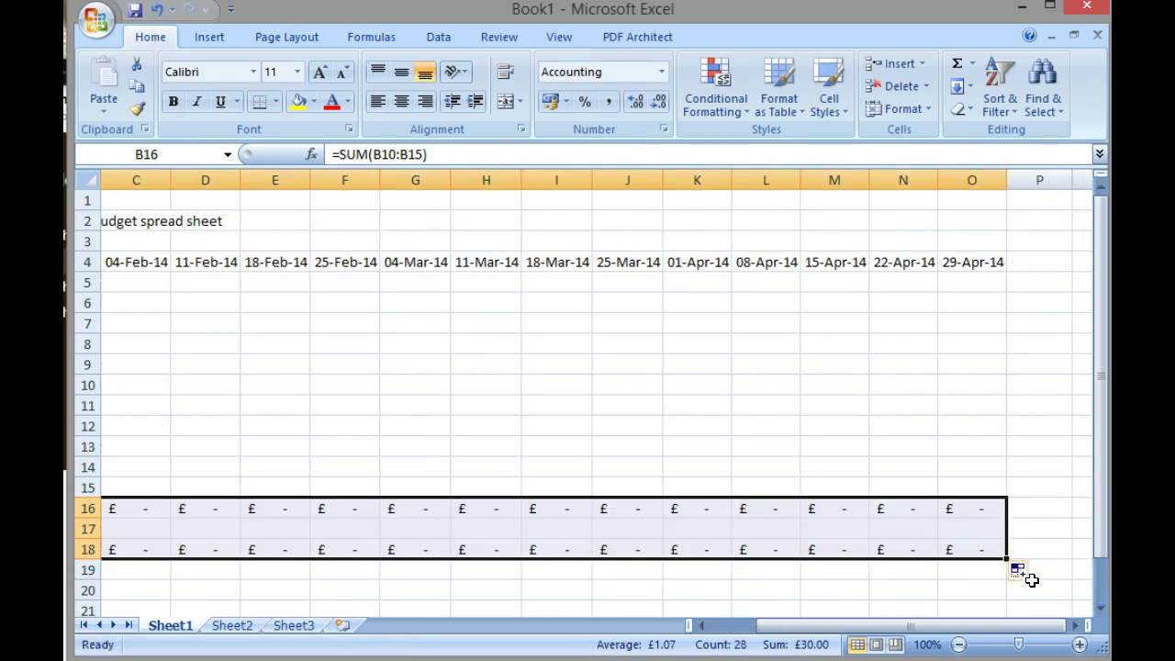
{"action": "key", "text": "Left"}
{"action": "key", "text": "Down"}
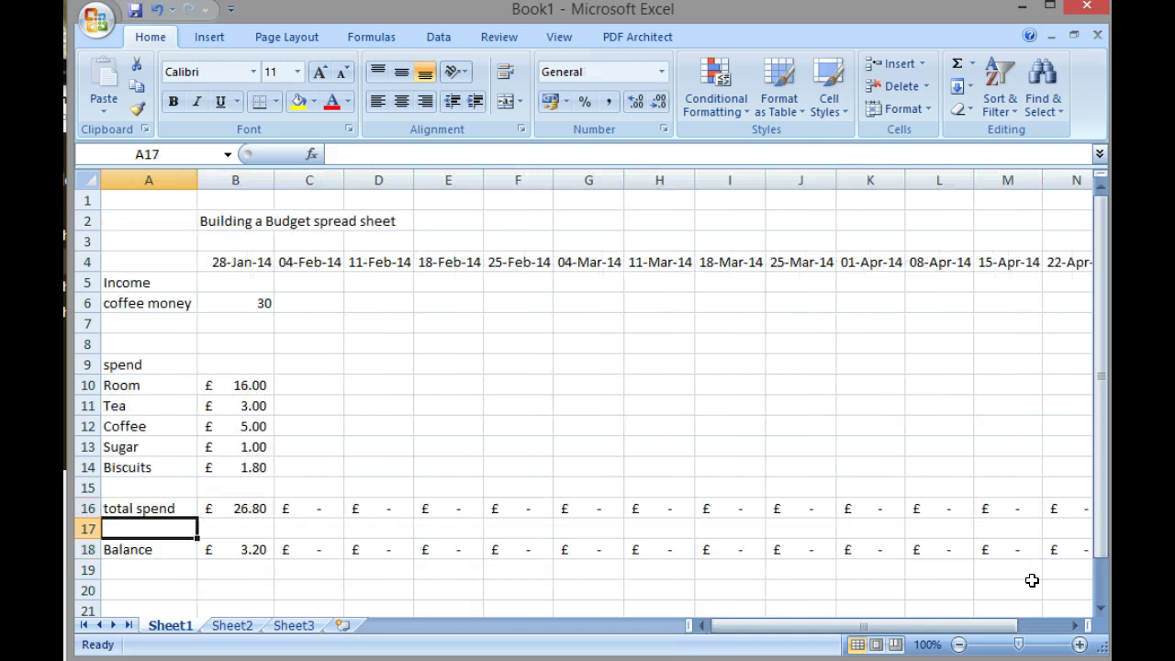
{"action": "key", "text": "Up"}
{"action": "key", "text": "Right"}
{"action": "key", "text": "Down"}
{"action": "key", "text": "Down"}
{"action": "key", "text": "Up"}
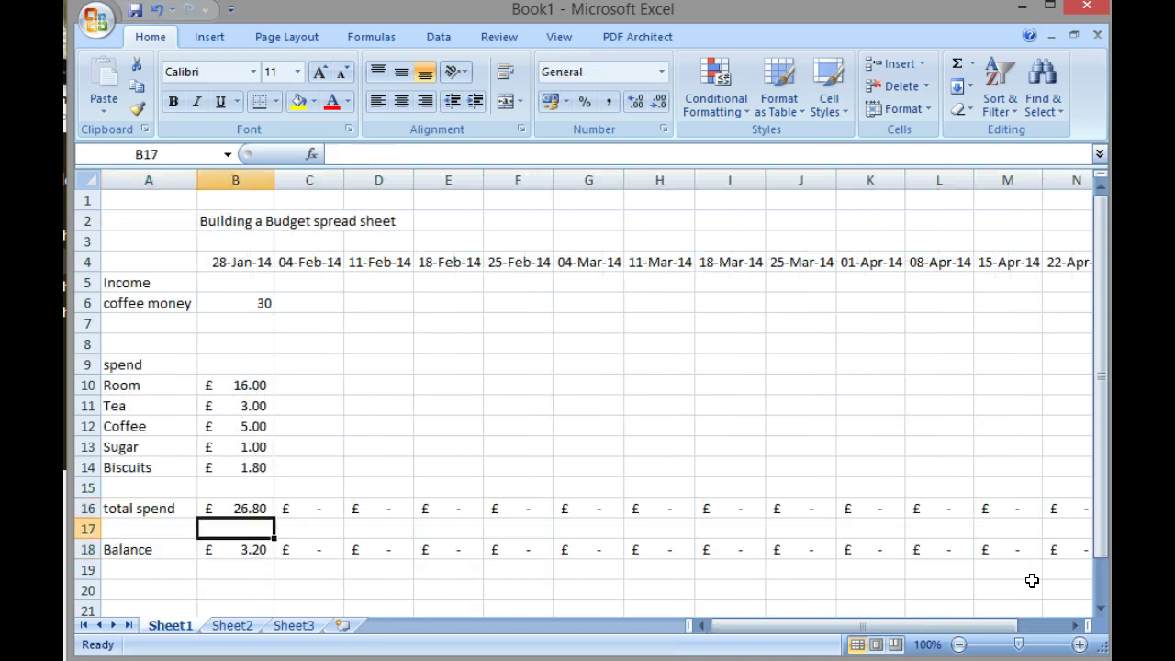
{"action": "key", "text": "Up"}
{"action": "key", "text": "Up"}
{"action": "key", "text": "Up"}
{"action": "key", "text": "Up"}
{"action": "key", "text": "Up"}
{"action": "key", "text": "Up"}
{"action": "key", "text": "Up"}
{"action": "key", "text": "Up"}
{"action": "key", "text": "Up"}
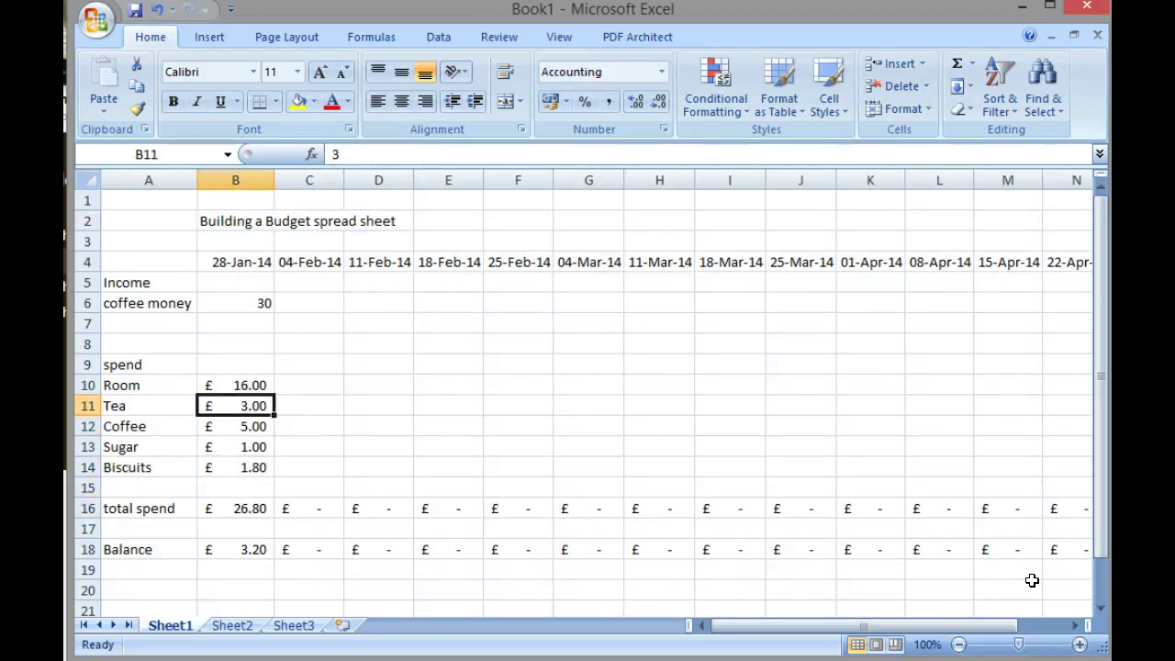
{"action": "key", "text": "Up"}
{"action": "key", "text": "Up"}
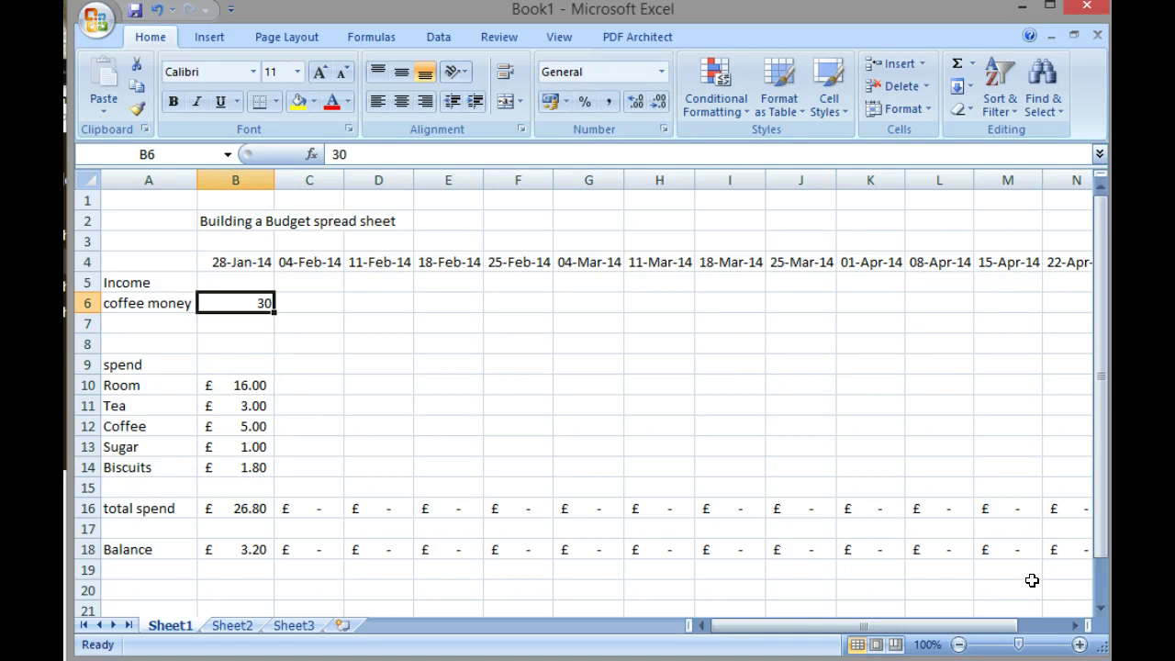
{"action": "key", "text": "Down"}
{"action": "key", "text": "Down"}
{"action": "key", "text": "Down"}
{"action": "key", "text": "Down"}
{"action": "key", "text": "Down"}
{"action": "key", "text": "Down"}
{"action": "key", "text": "Down"}
{"action": "key", "text": "Down"}
{"action": "key", "text": "Down"}
{"action": "key", "text": "Down"}
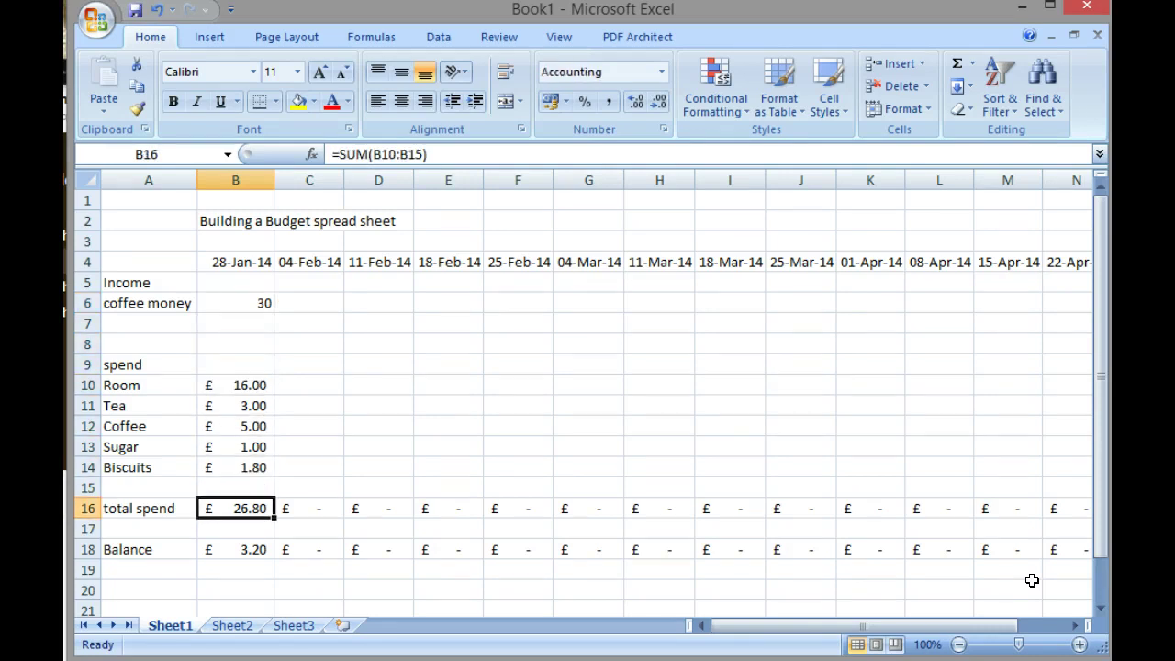
{"action": "key", "text": "Down"}
{"action": "key", "text": "Down"}
{"action": "key", "text": "Up"}
{"action": "key", "text": "Up"}
{"action": "key", "text": "Up"}
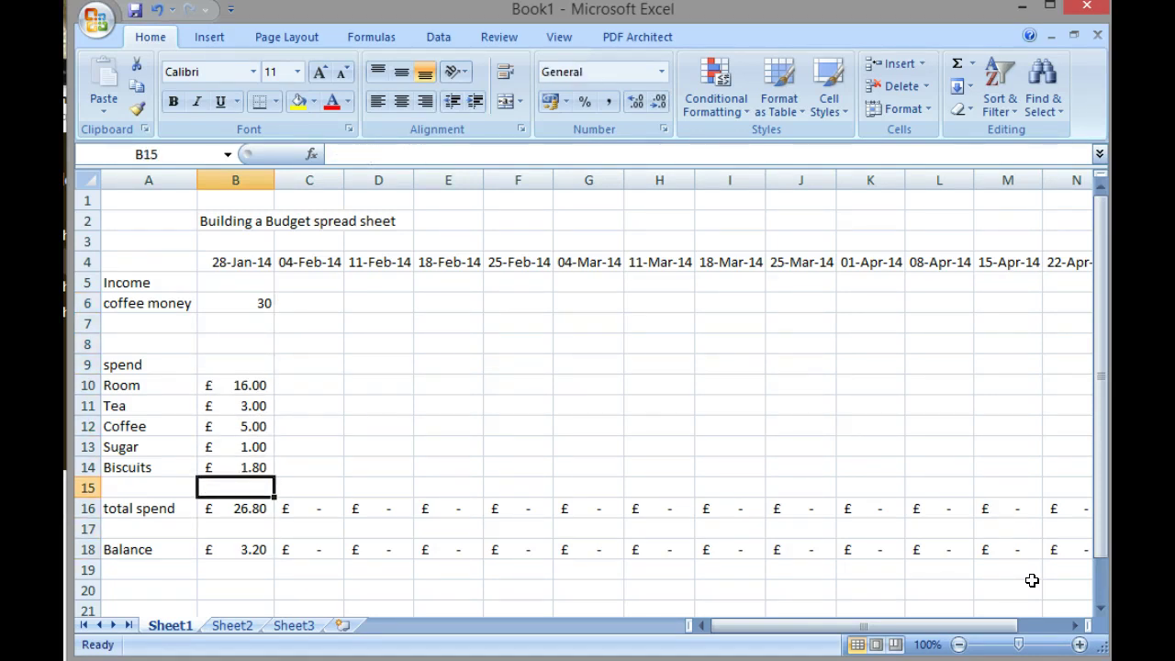
{"action": "key", "text": "Down"}
{"action": "key", "text": "Down"}
{"action": "key", "text": "Down"}
{"action": "key", "text": "Down"}
{"action": "key", "text": "Down"}
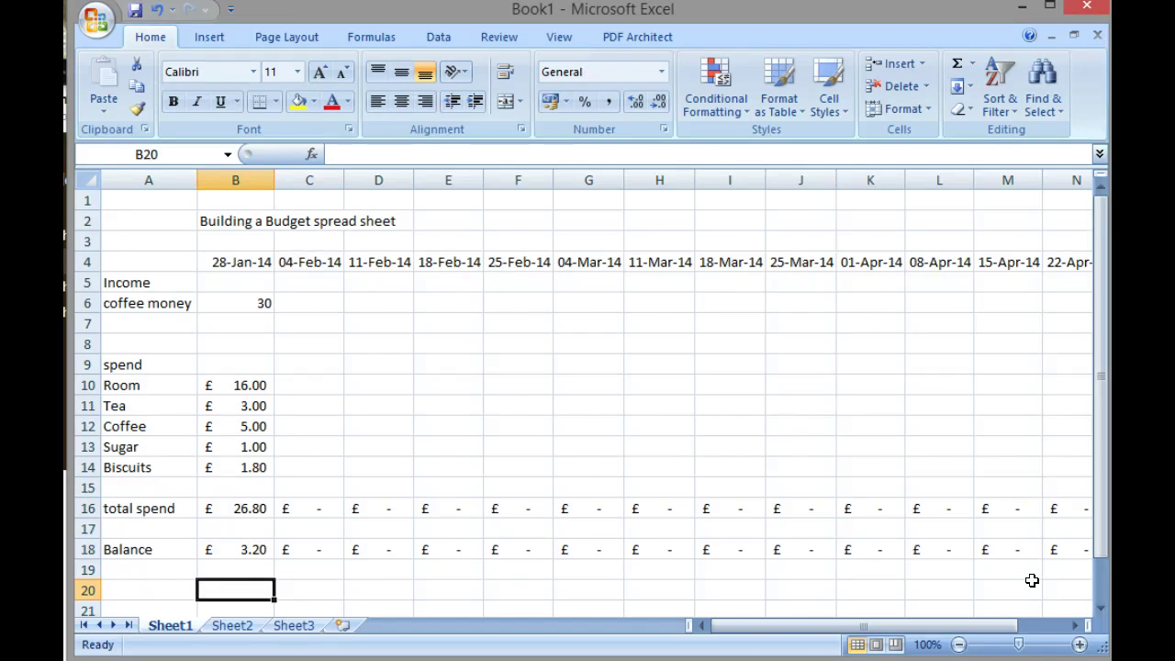
{"action": "key", "text": "Up"}
{"action": "key", "text": "Up"}
{"action": "key", "text": "Up"}
{"action": "key", "text": "Up"}
{"action": "key", "text": "Up"}
{"action": "key", "text": "Up"}
{"action": "key", "text": "Up"}
{"action": "key", "text": "Up"}
{"action": "key", "text": "Up"}
{"action": "key", "text": "Up"}
{"action": "key", "text": "Up"}
{"action": "key", "text": "Up"}
{"action": "key", "text": "Up"}
{"action": "key", "text": "Up"}
{"action": "key", "text": "Up"}
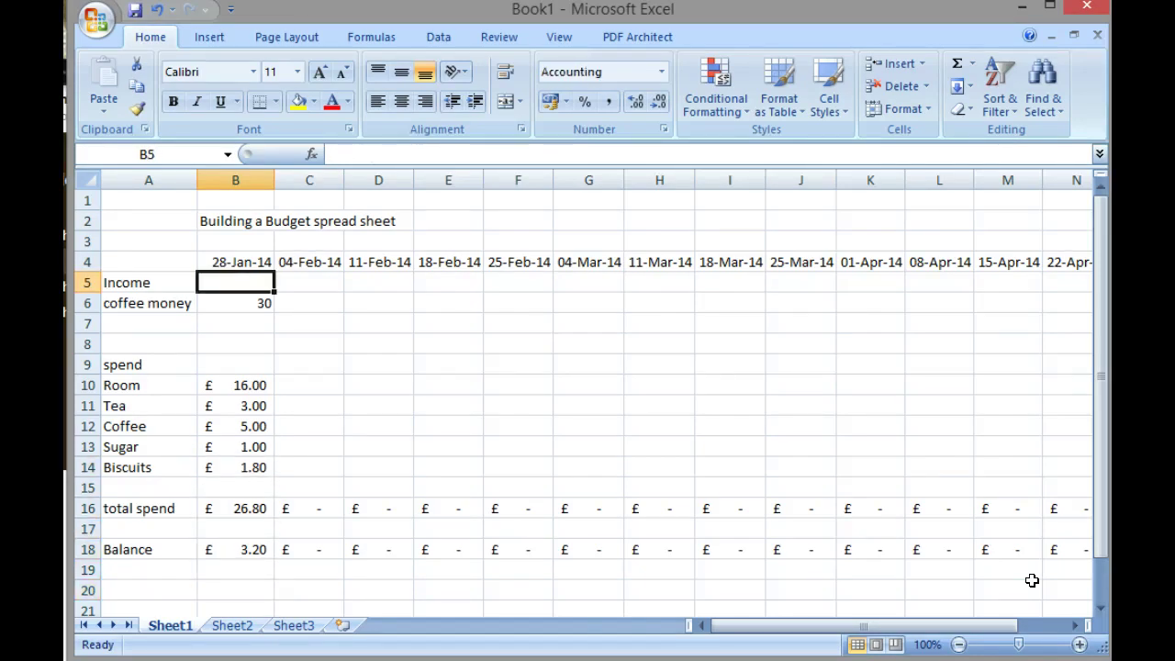
{"action": "key", "text": "Down"}
{"action": "key", "text": "Right"}
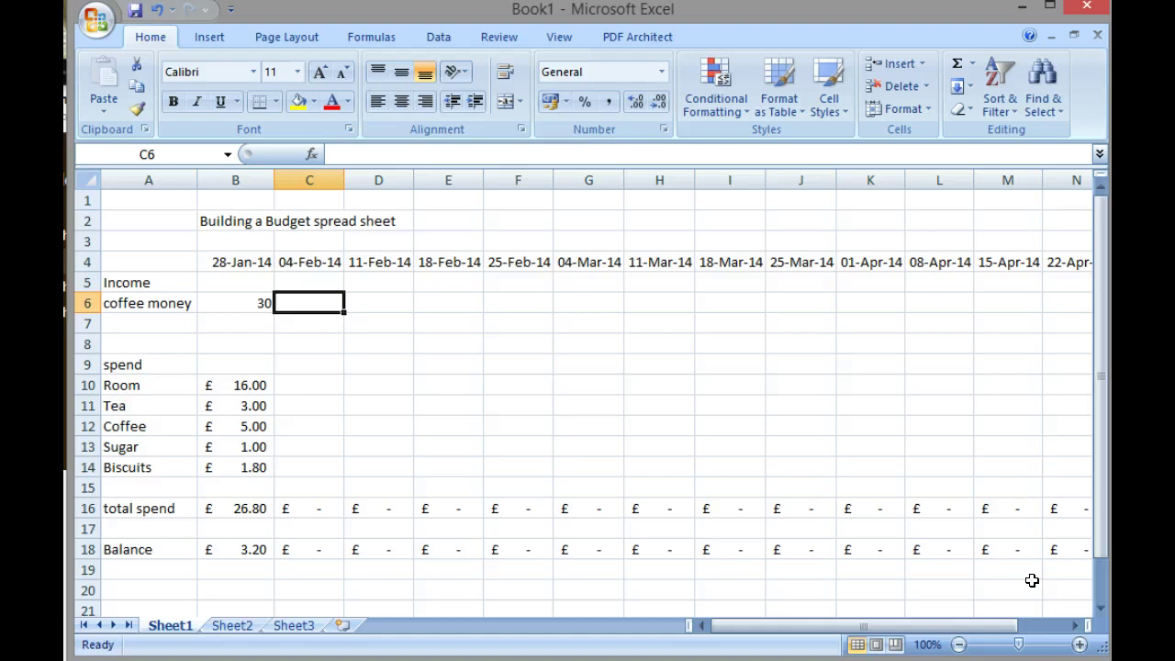
Enter 26 coffee money and £16 Room for the 04-Feb-14 week
{"action": "type", "text": "26"}
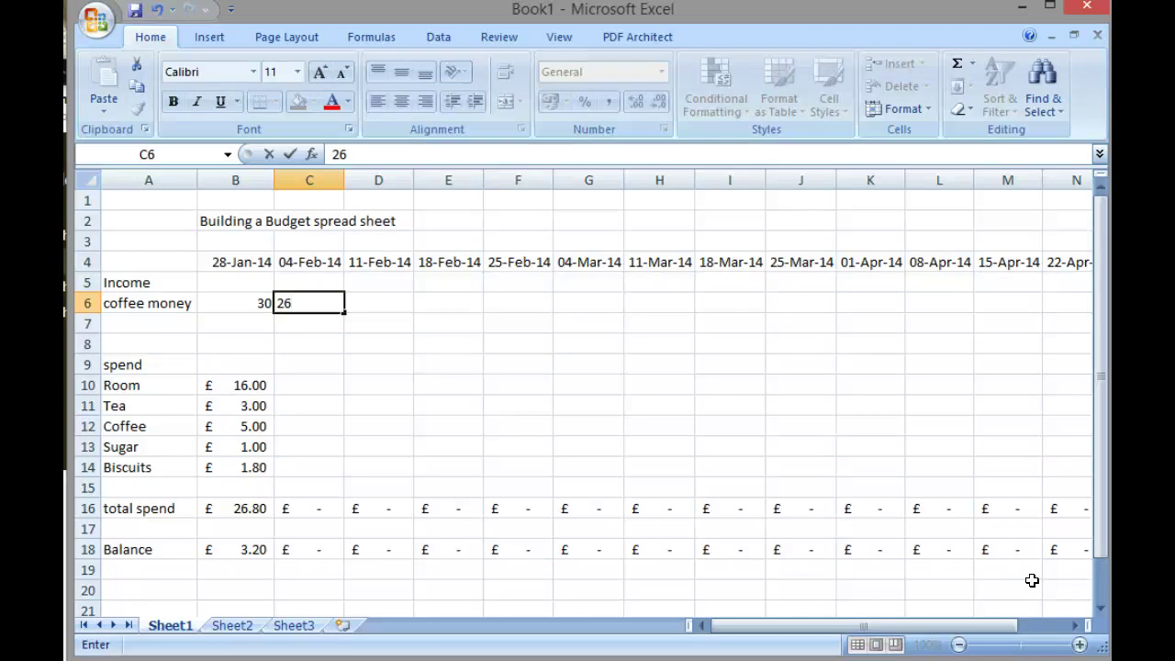
{"action": "key", "text": "Return"}
{"action": "key", "text": "Down"}
{"action": "key", "text": "Down"}
{"action": "key", "text": "Down"}
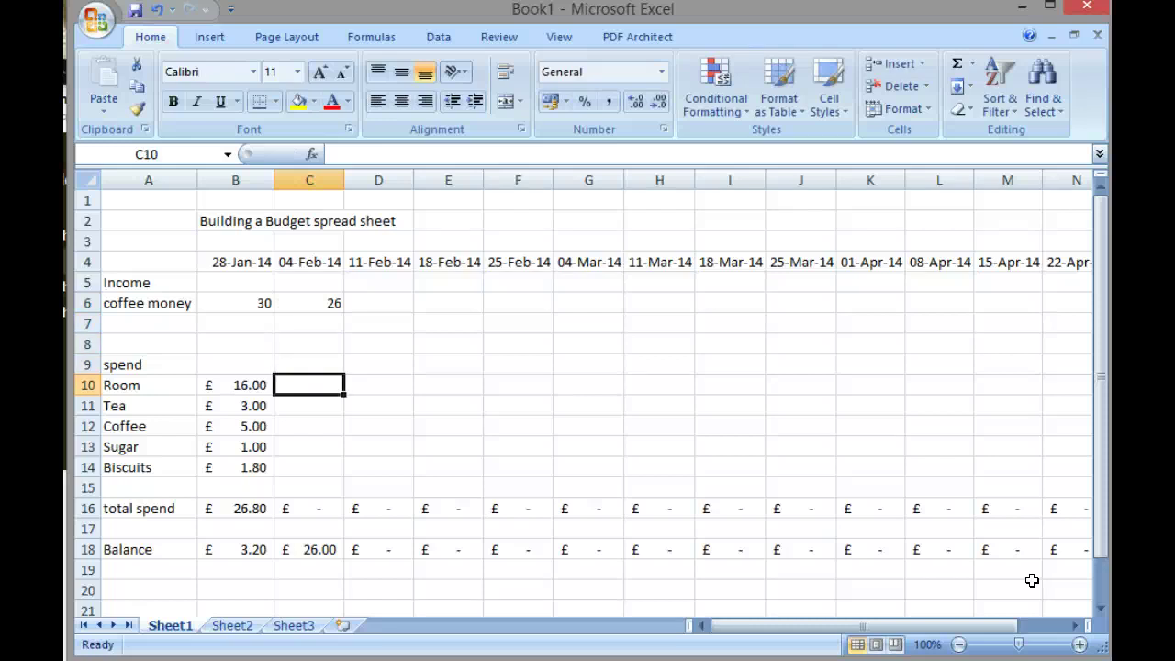
{"action": "type", "text": "16"}
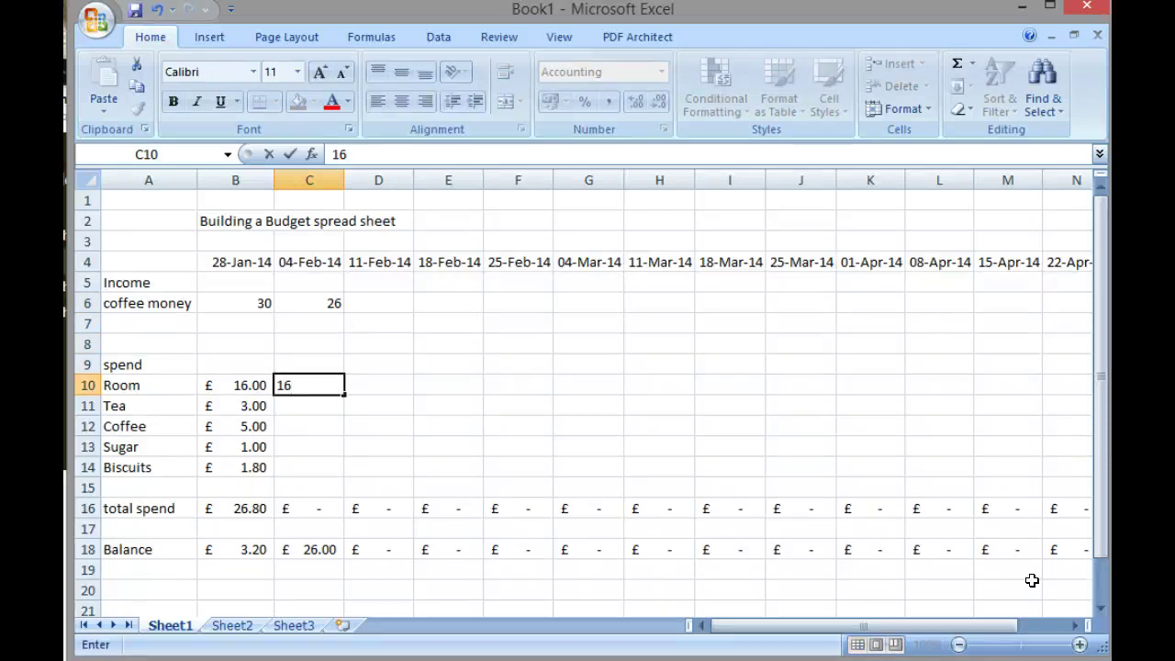
{"action": "key", "text": "Return"}
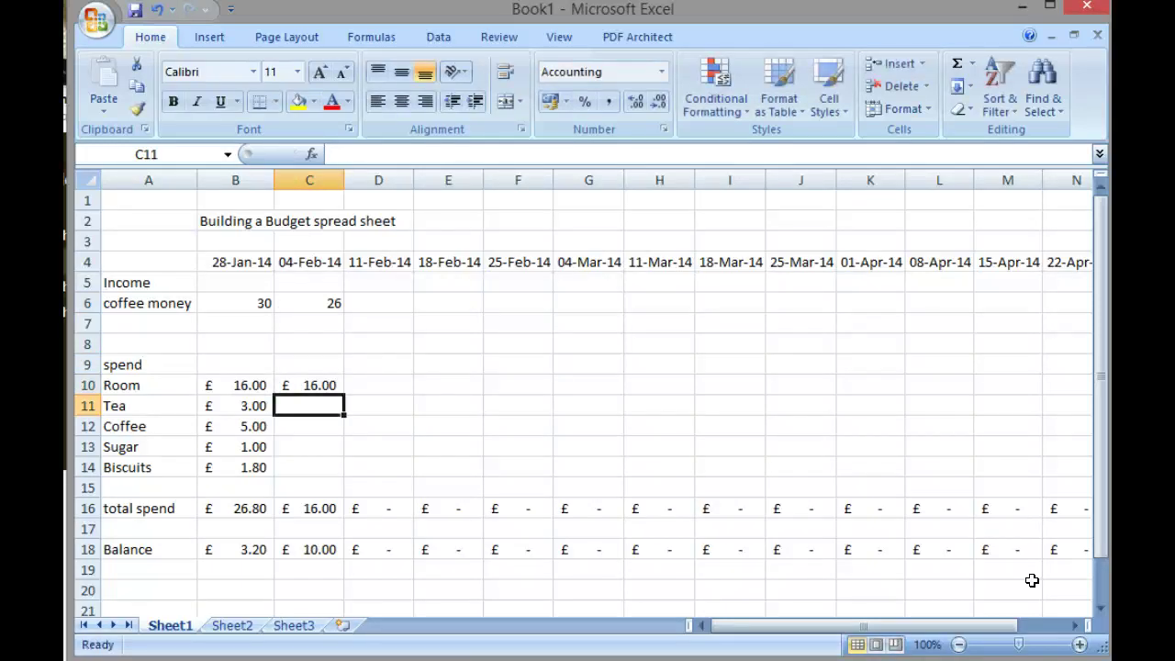
Enter zero Tea, Coffee and Sugar and £1 Biscuits, then check the total spend and £9 balance
{"action": "type", "text": "0"}
{"action": "key", "text": "Return"}
{"action": "type", "text": "0"}
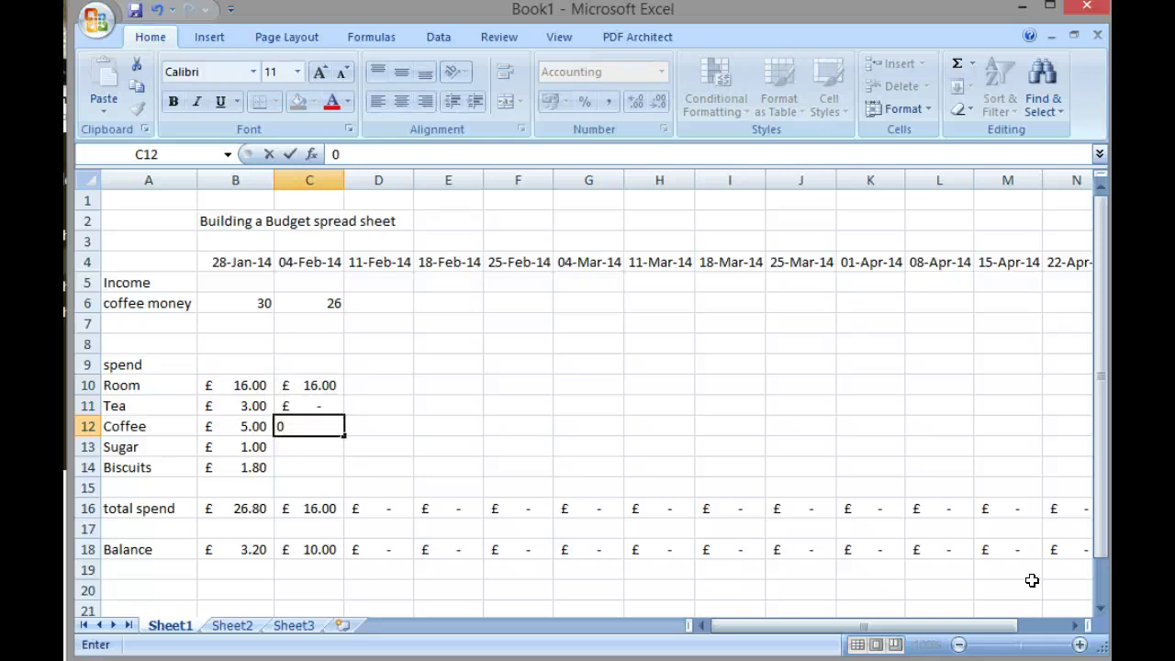
{"action": "key", "text": "Return"}
{"action": "type", "text": "0"}
{"action": "key", "text": "Return"}
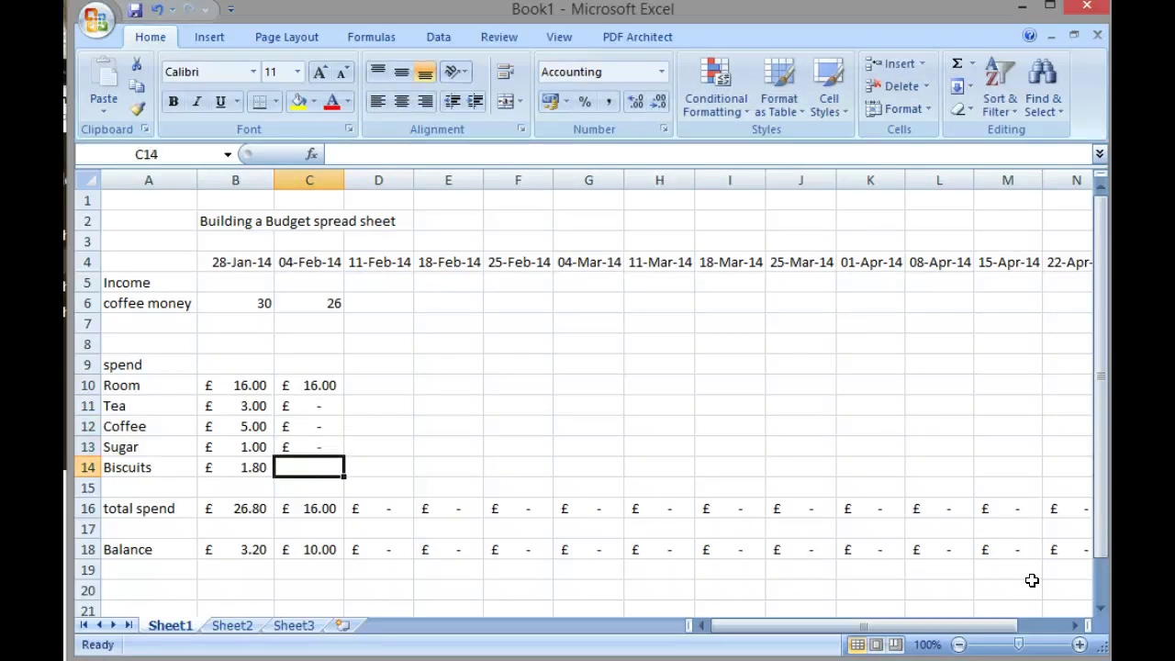
{"action": "type", "text": "100"}
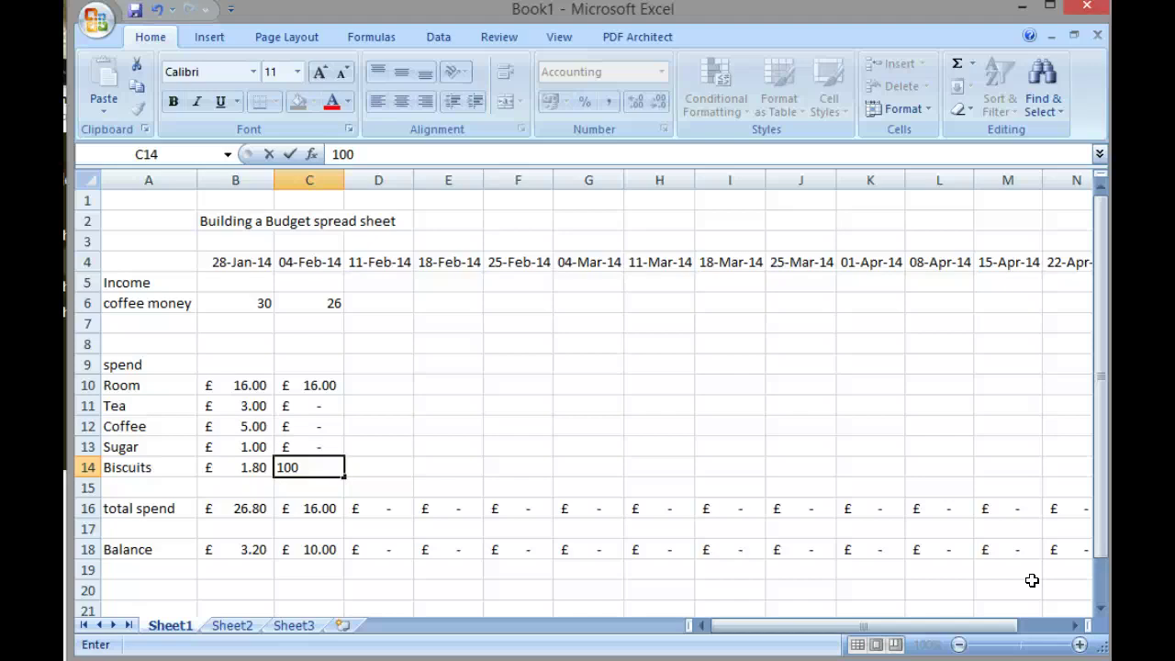
{"action": "key", "text": "BackSpace"}
{"action": "key", "text": "BackSpace"}
{"action": "key", "text": "Left"}
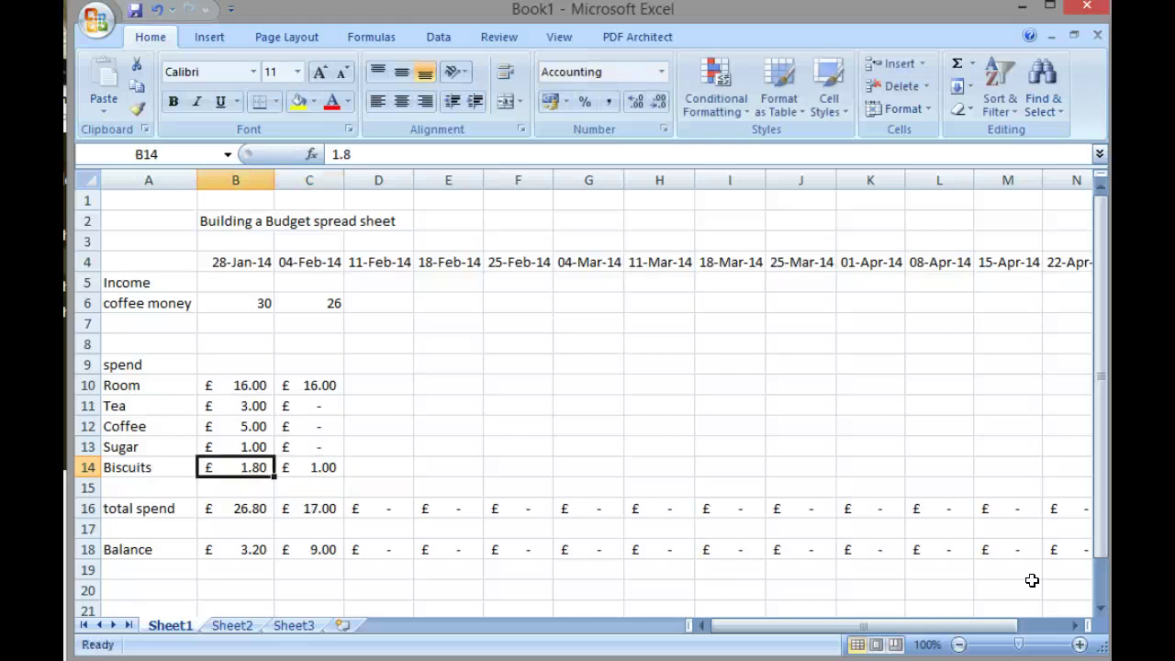
{"action": "key", "text": "Right"}
{"action": "key", "text": "Down"}
{"action": "key", "text": "Down"}
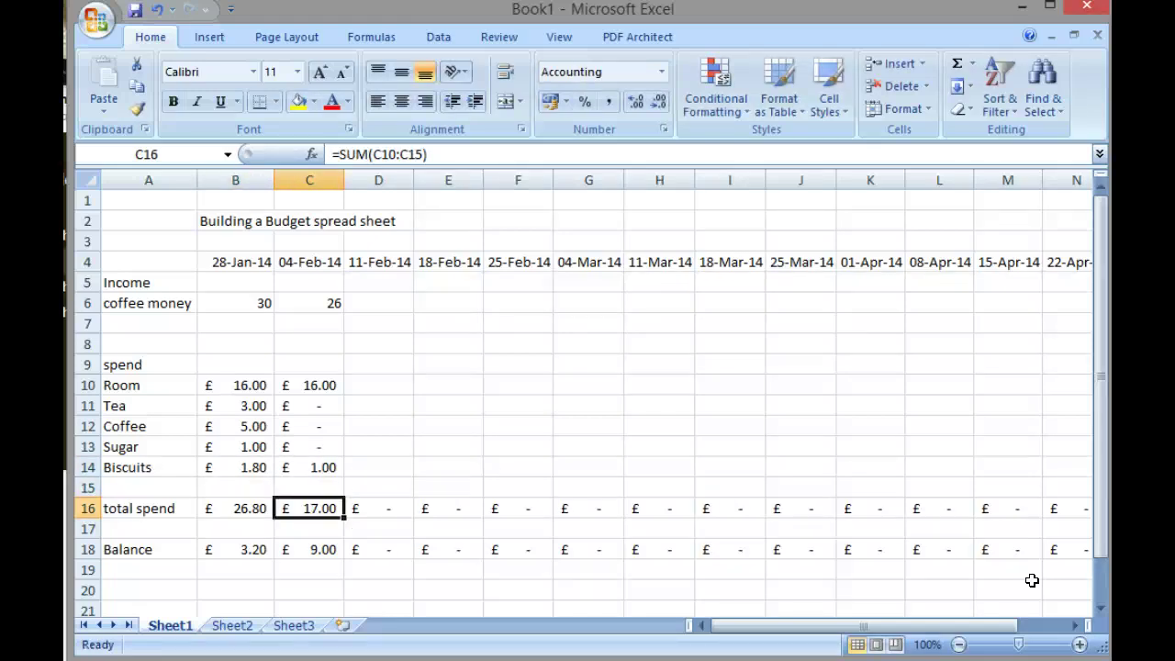
{"action": "key", "text": "Down"}
{"action": "key", "text": "Down"}
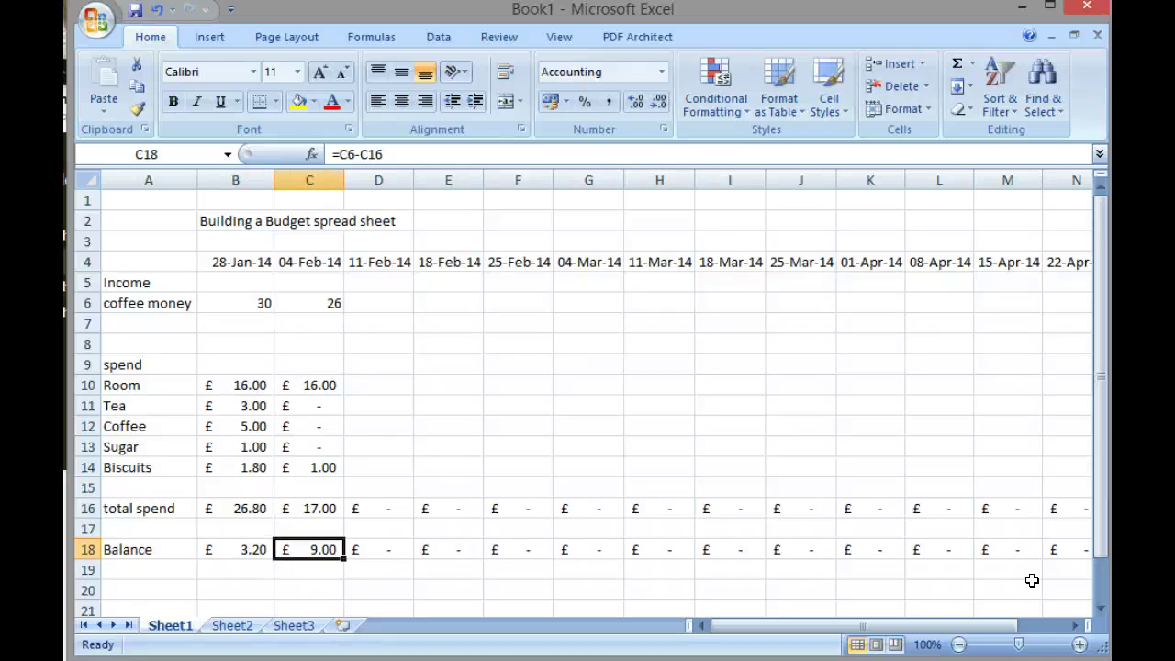
{"action": "key", "text": "Down"}
{"action": "key", "text": "Down"}
{"action": "key", "text": "Up"}
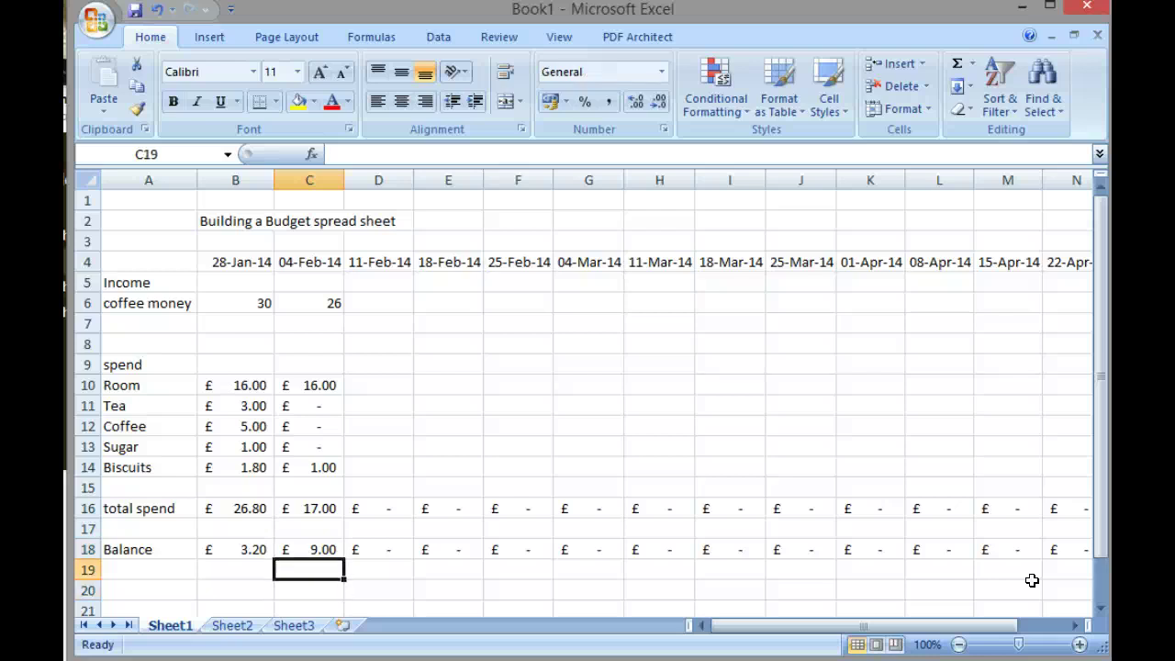
{"action": "key", "text": "Left"}
{"action": "key", "text": "Up"}
{"action": "key", "text": "Right"}
{"action": "key", "text": "Left"}
{"action": "key", "text": "Right"}
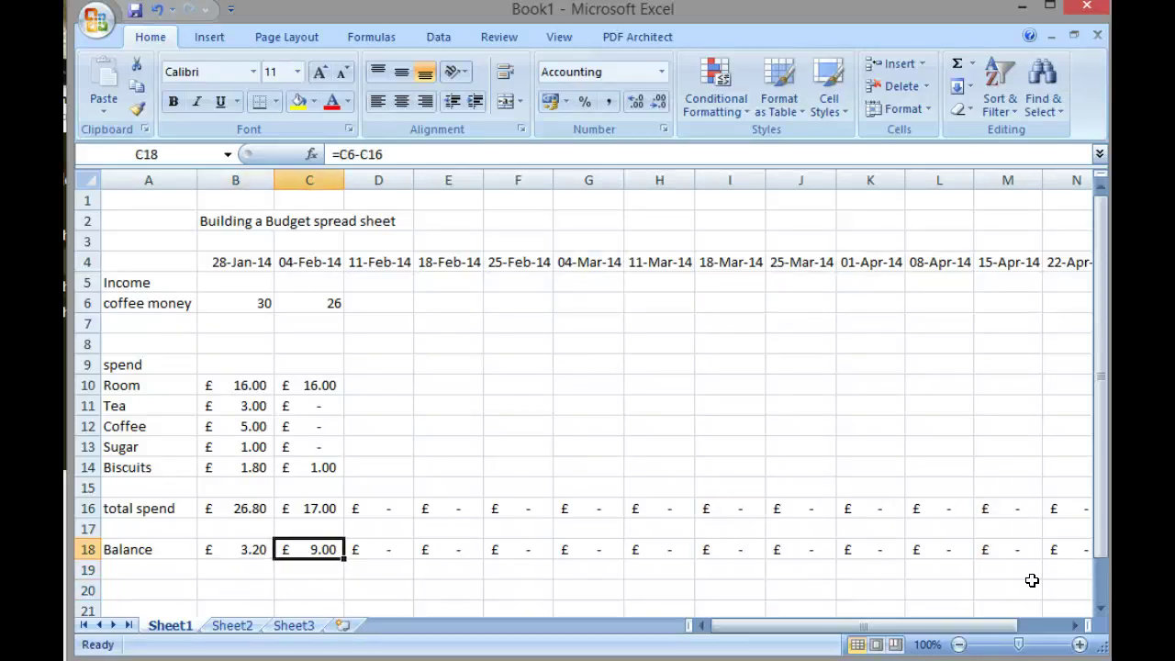
{"action": "key", "text": "Left"}
{"action": "key", "text": "Right"}
{"action": "key", "text": "Down"}
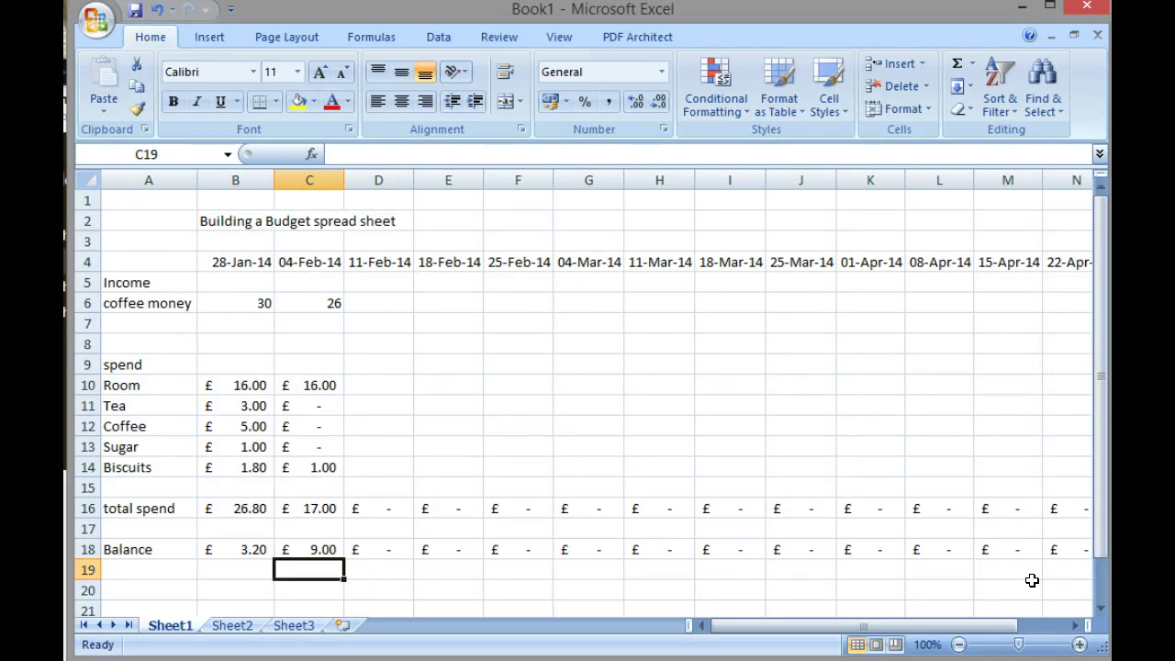
{"action": "key", "text": "Down"}
{"action": "key", "text": "Up"}
{"action": "key", "text": "Up"}
{"action": "key", "text": "Left"}
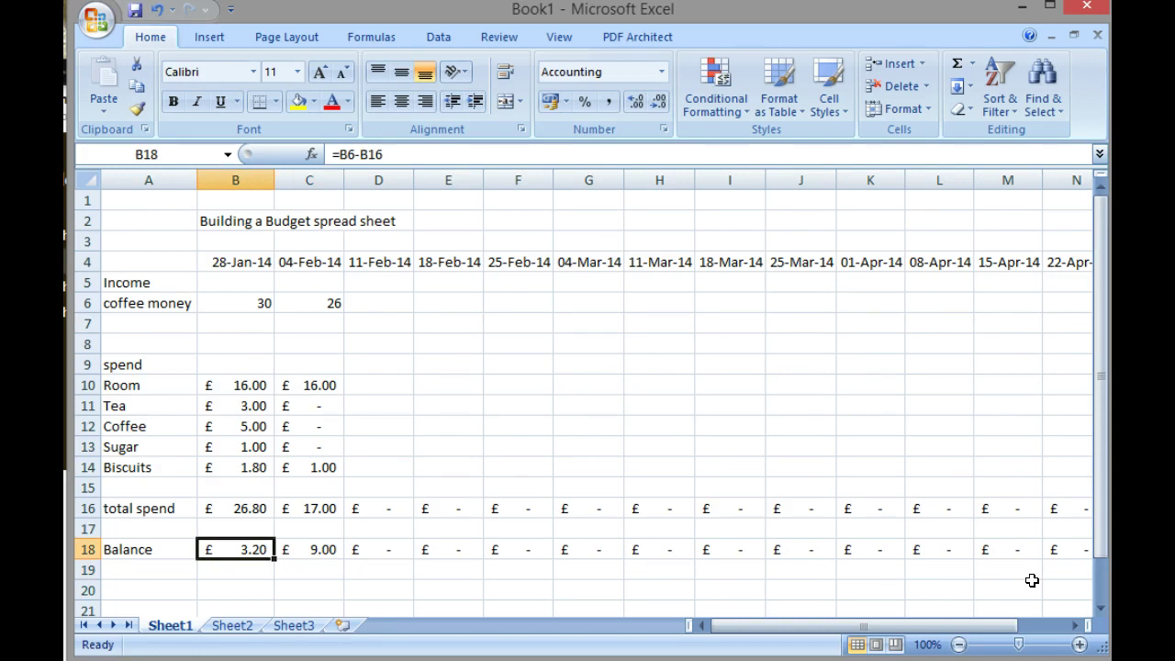
{"action": "key", "text": "Down"}
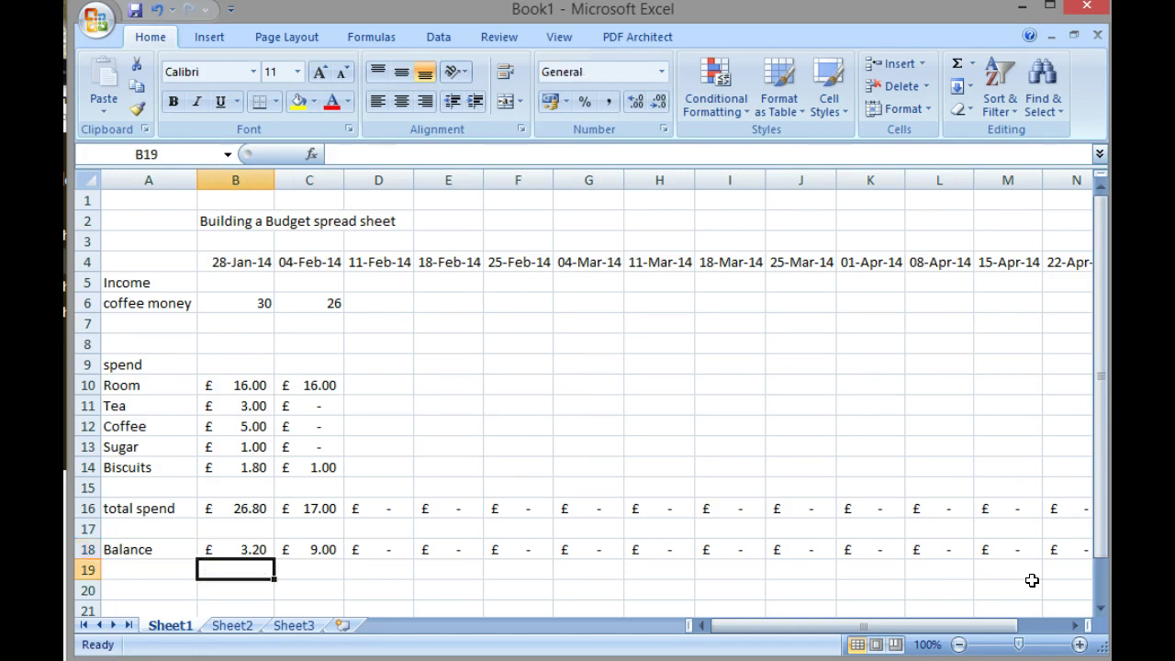
{"action": "key", "text": "Up"}
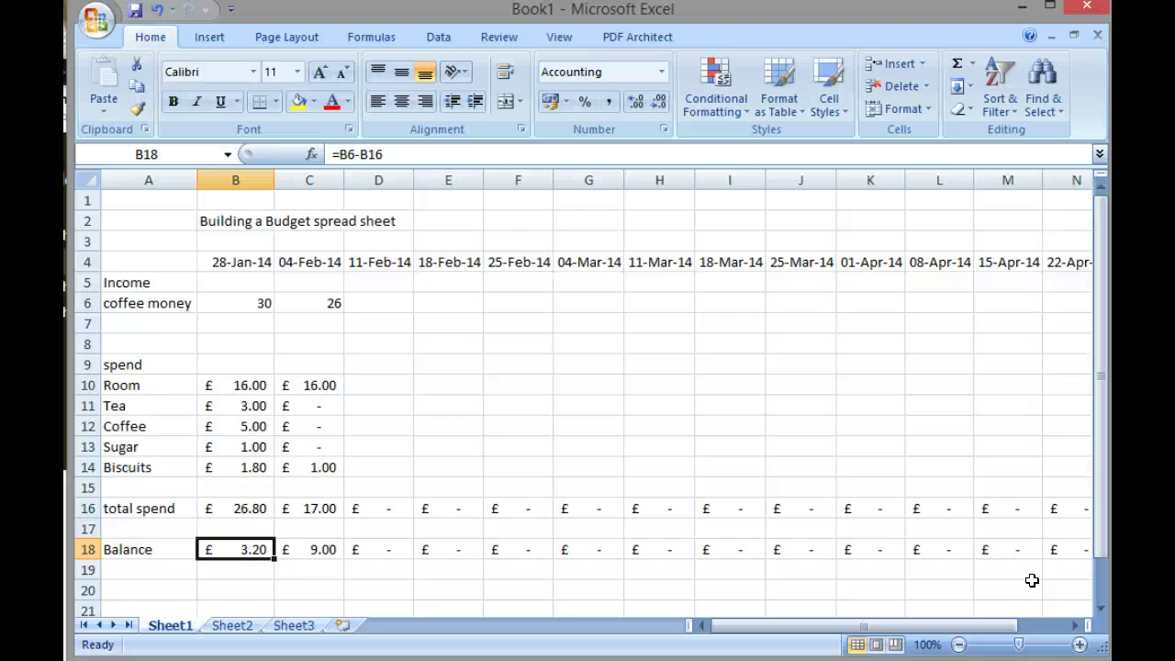
{"action": "key", "text": "Right"}
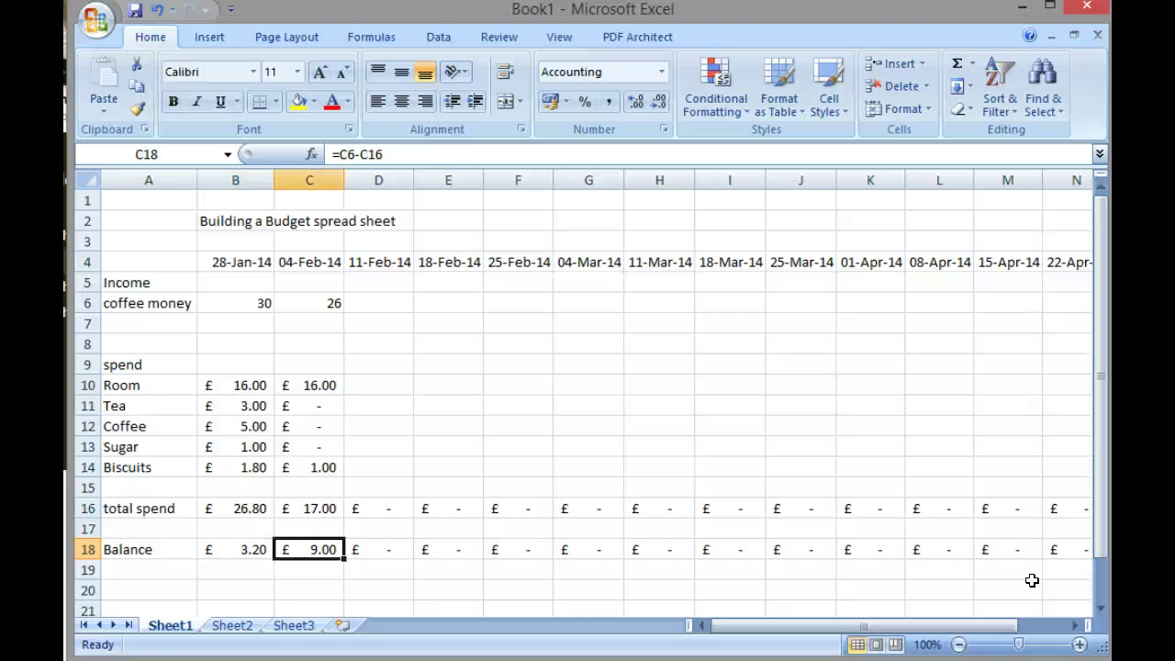
{"action": "key", "text": "Left"}
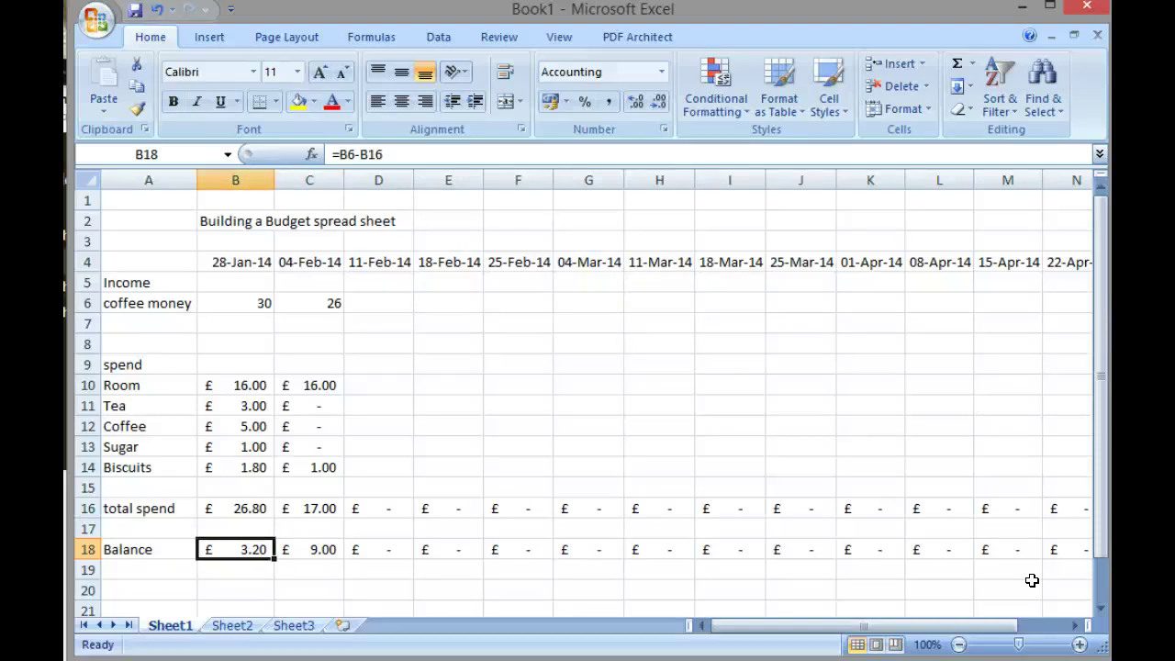
{"action": "key", "text": "Down"}
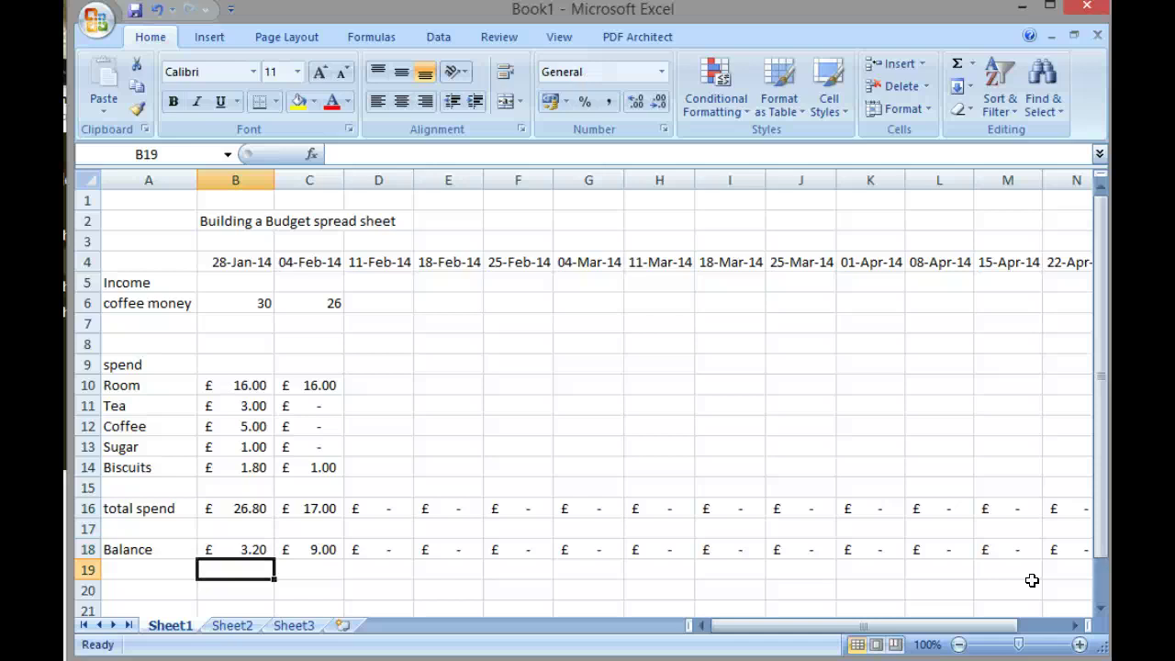
Enter the running-total formula =A19+B18 in B19
{"action": "type", "text": "="}
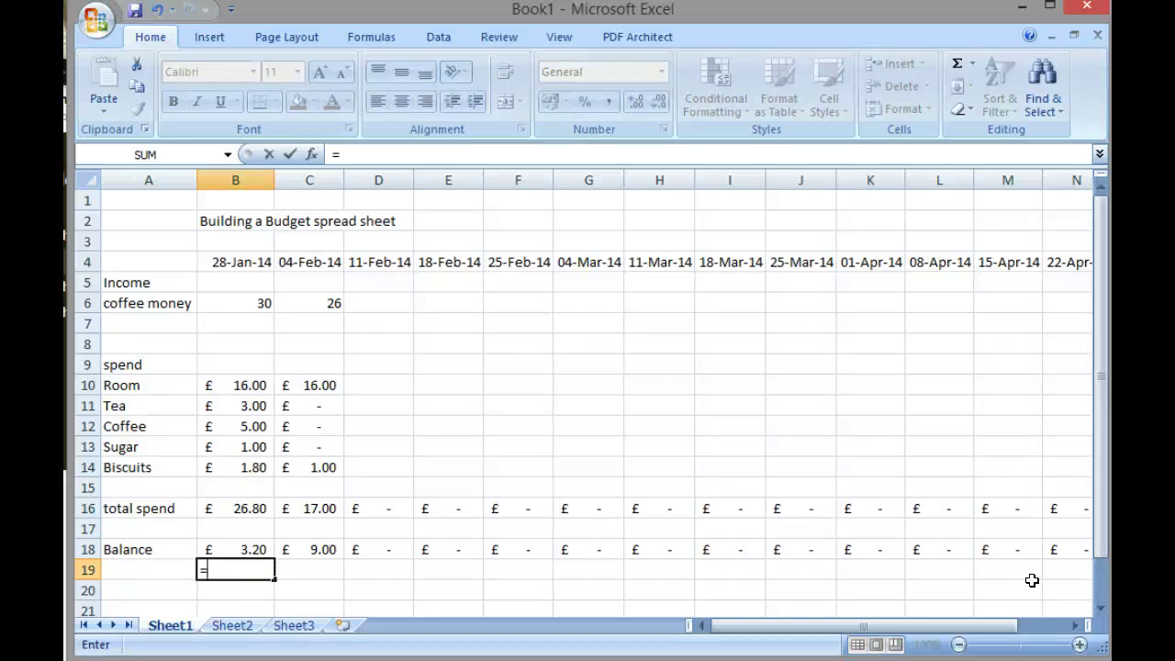
{"action": "key", "text": "Left"}
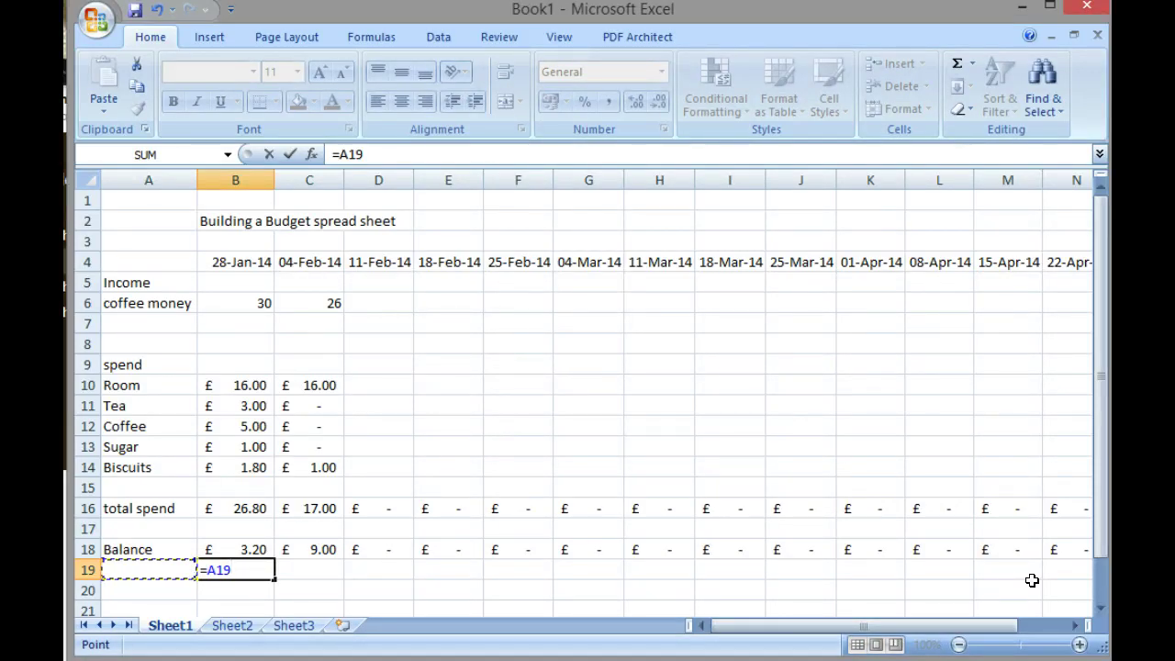
{"action": "type", "text": "+"}
{"action": "key", "text": "Up"}
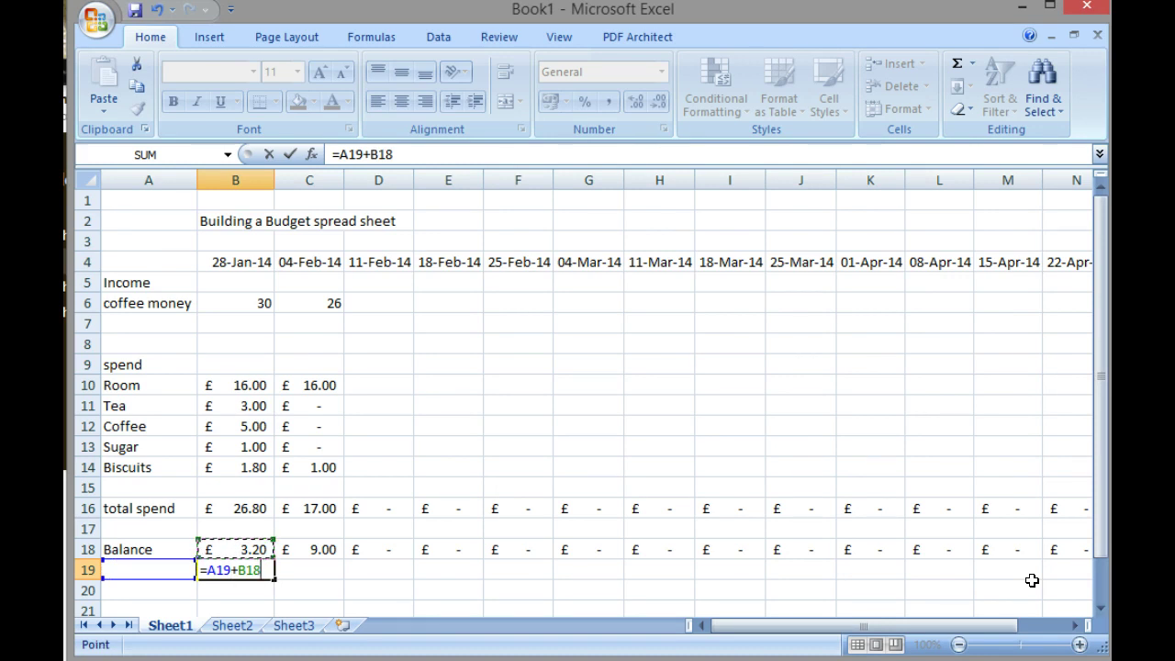
{"action": "key", "text": "Return"}
{"action": "key", "text": "Up"}
{"action": "key", "text": "Left"}
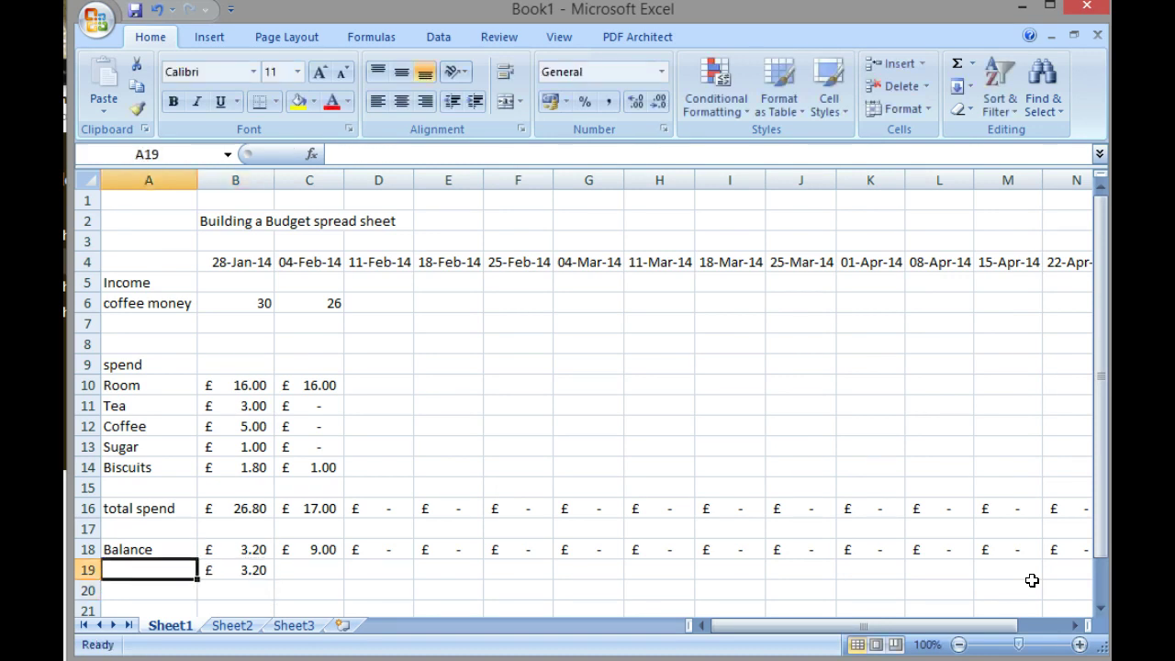
{"action": "key", "text": "Right"}
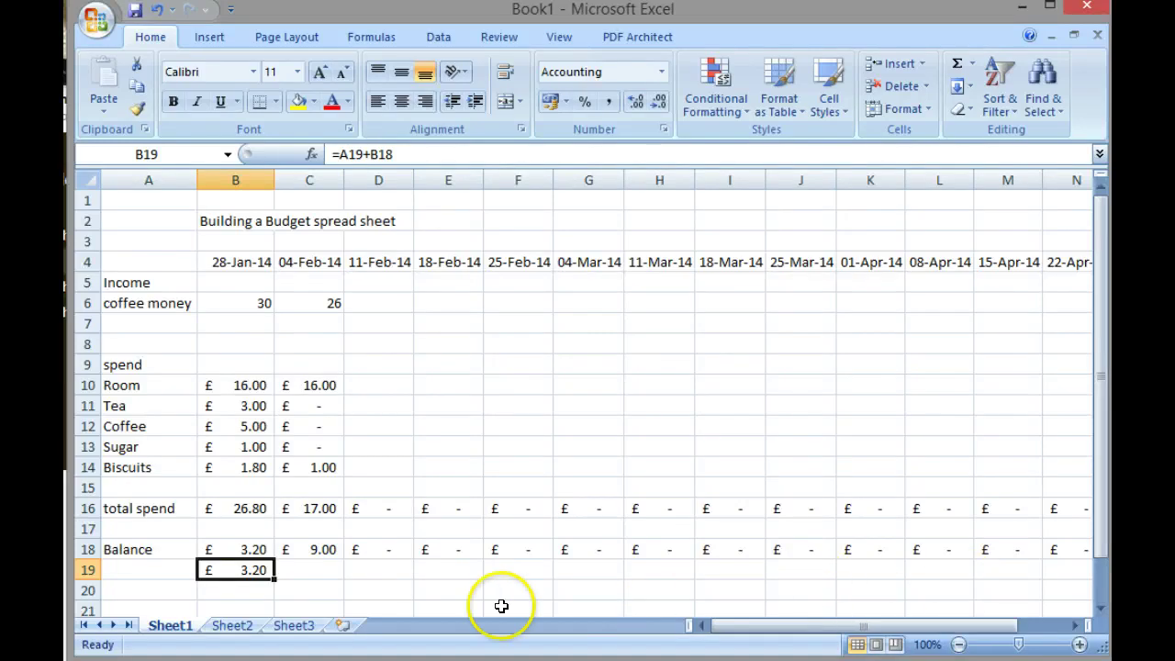
Fill the B19 running-total formula across row 19 to column O and check the results
{"action": "left_click_drag", "start_coordinate": [271, 580], "coordinate": [858, 569]}
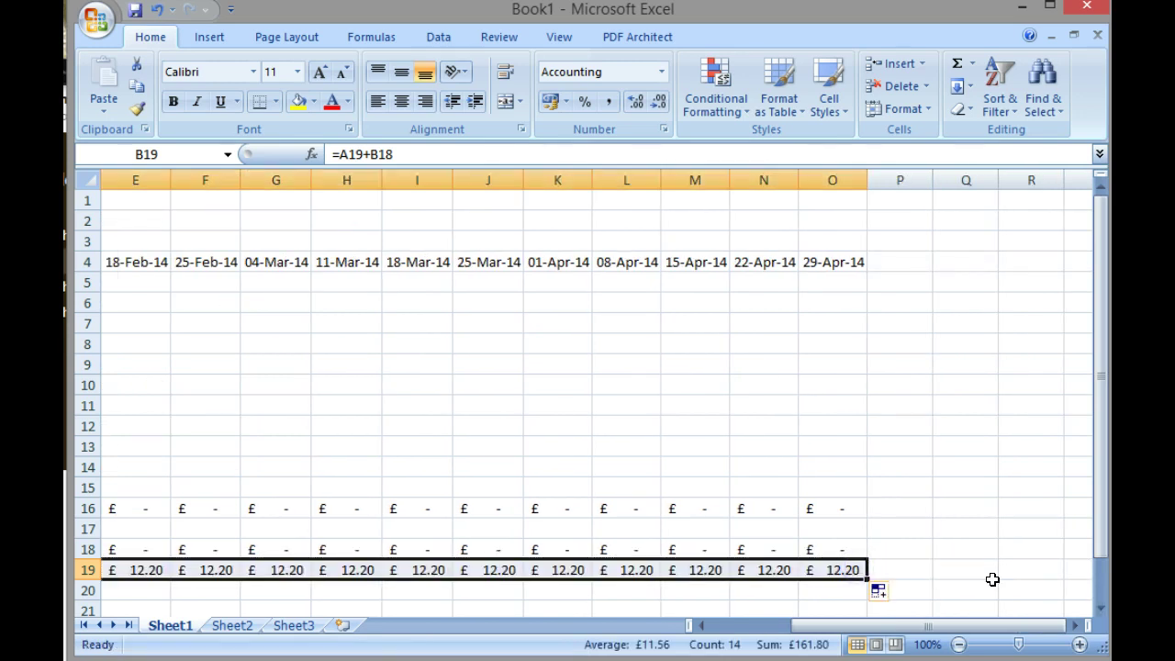
{"action": "key", "text": "Left"}
{"action": "key", "text": "Right"}
{"action": "key", "text": "Right"}
{"action": "key", "text": "Right"}
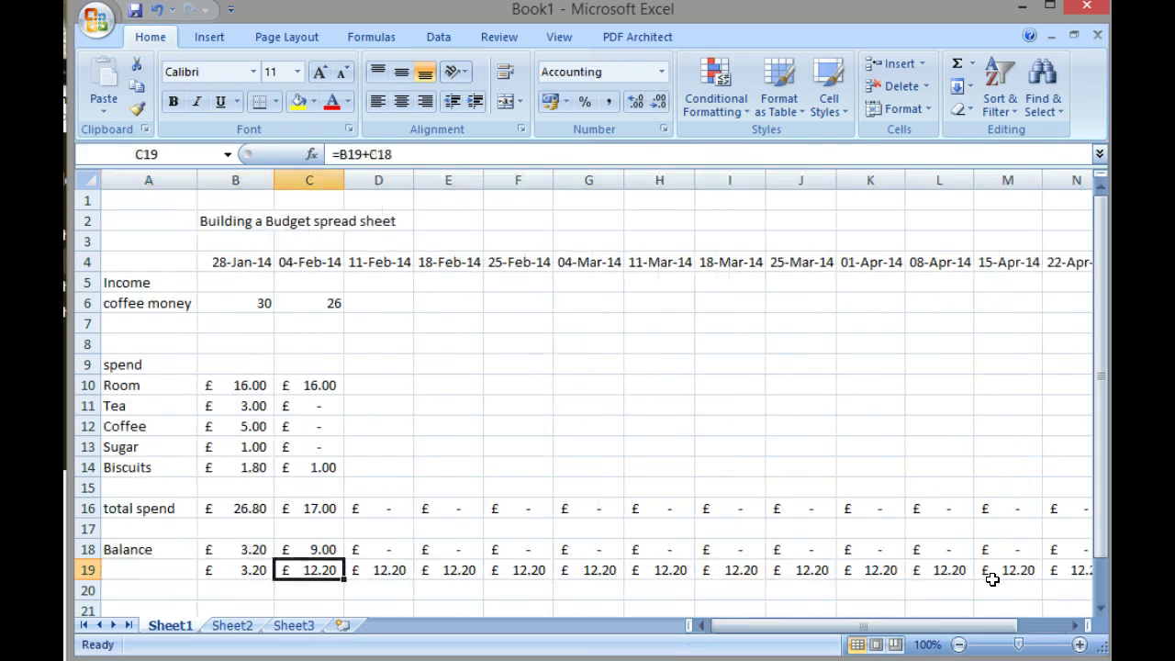
{"action": "key", "text": "Right"}
{"action": "key", "text": "Right"}
{"action": "key", "text": "Right"}
{"action": "key", "text": "Right"}
{"action": "key", "text": "Right"}
{"action": "key", "text": "Right"}
{"action": "key", "text": "Right"}
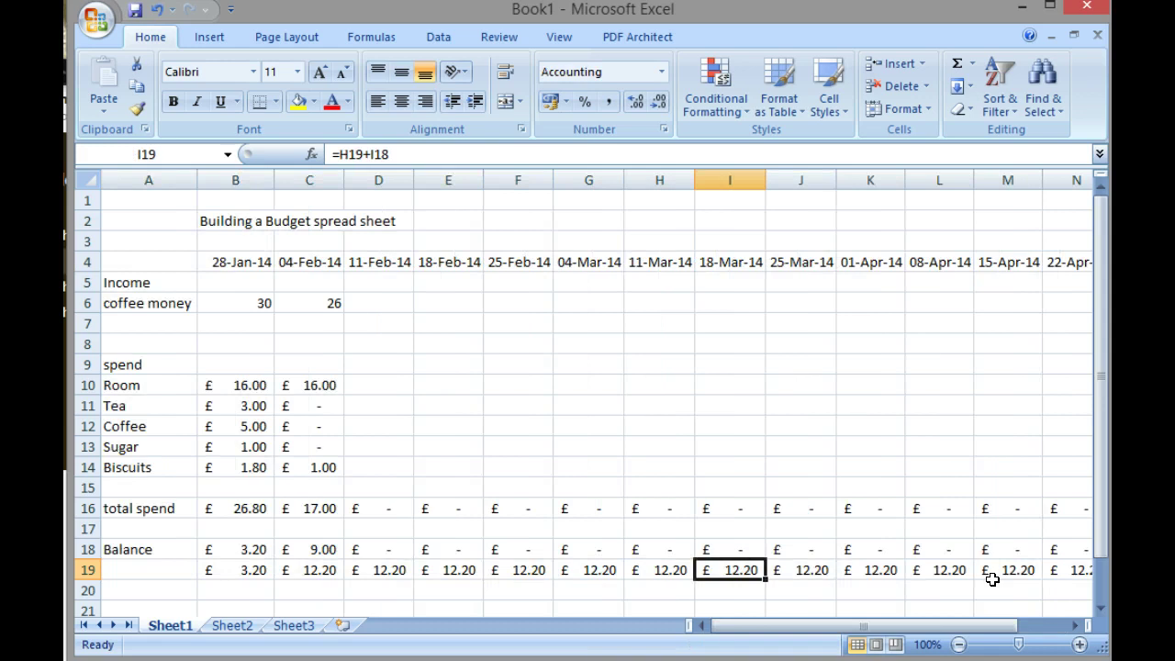
{"action": "key", "text": "Right"}
{"action": "key", "text": "Right"}
{"action": "key", "text": "Right"}
{"action": "key", "text": "Right"}
{"action": "key", "text": "Right"}
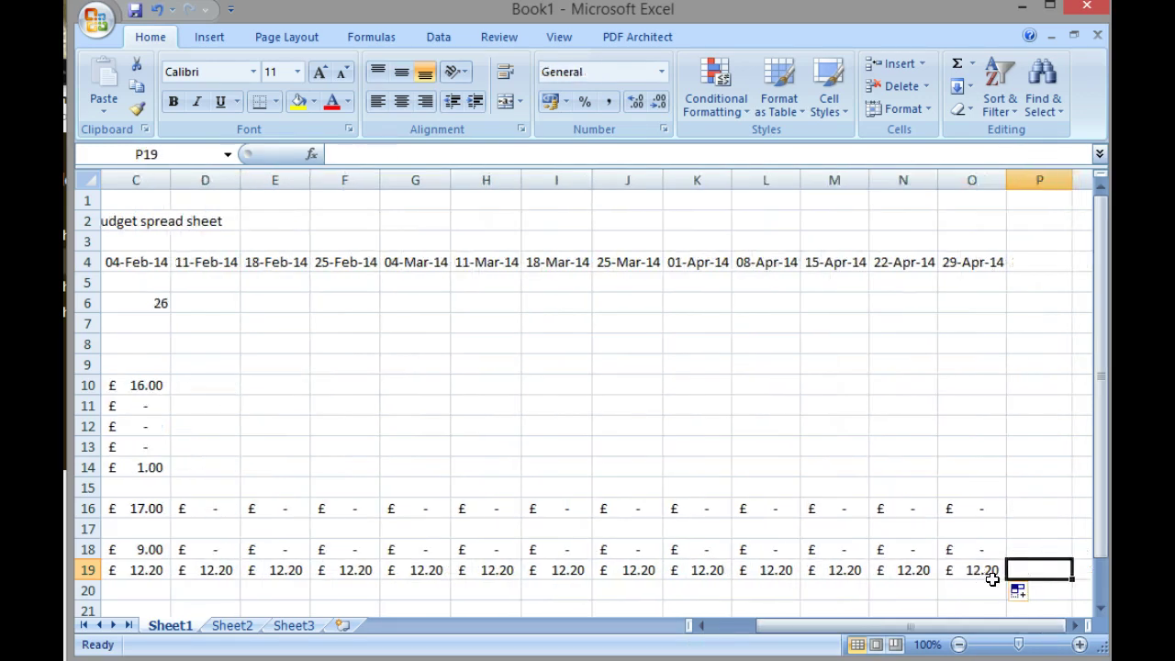
{"action": "key", "text": "Left"}
{"action": "key", "text": "Home"}
{"action": "key", "text": "Up"}
{"action": "key", "text": "Up"}
{"action": "key", "text": "Up"}
{"action": "key", "text": "Up"}
{"action": "key", "text": "Up"}
{"action": "key", "text": "Up"}
{"action": "key", "text": "Up"}
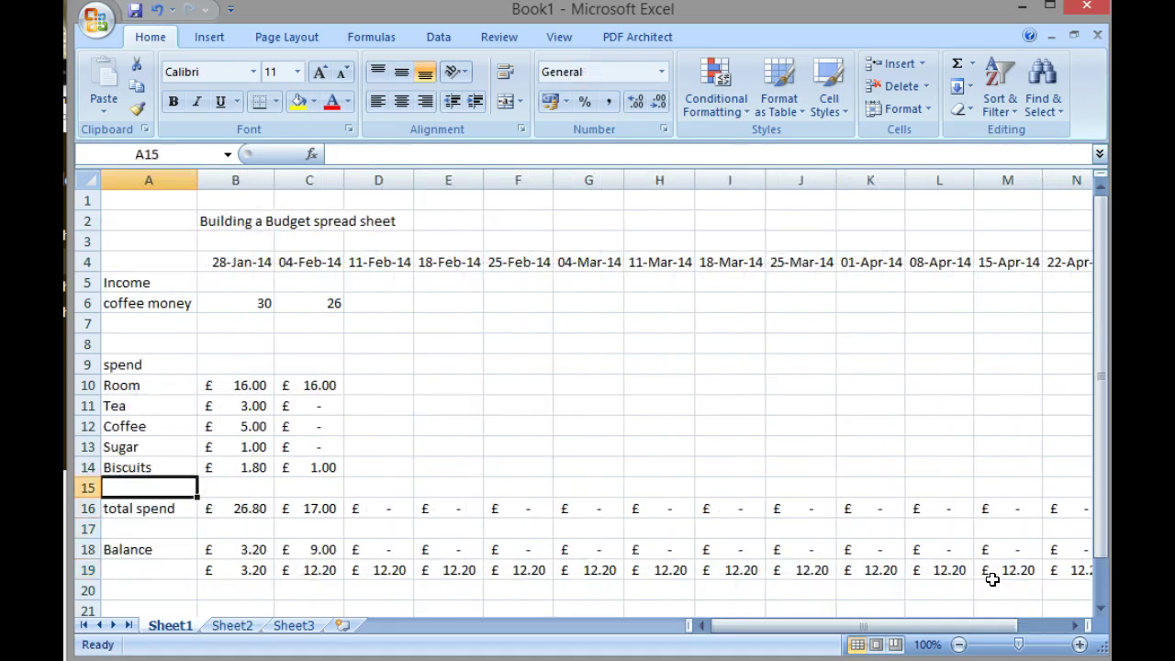
Fill the £16.00 Room spend from B10 right across to O10 for every week
{"action": "key", "text": "Up"}
{"action": "key", "text": "Up"}
{"action": "key", "text": "Right"}
{"action": "key", "text": "Right"}
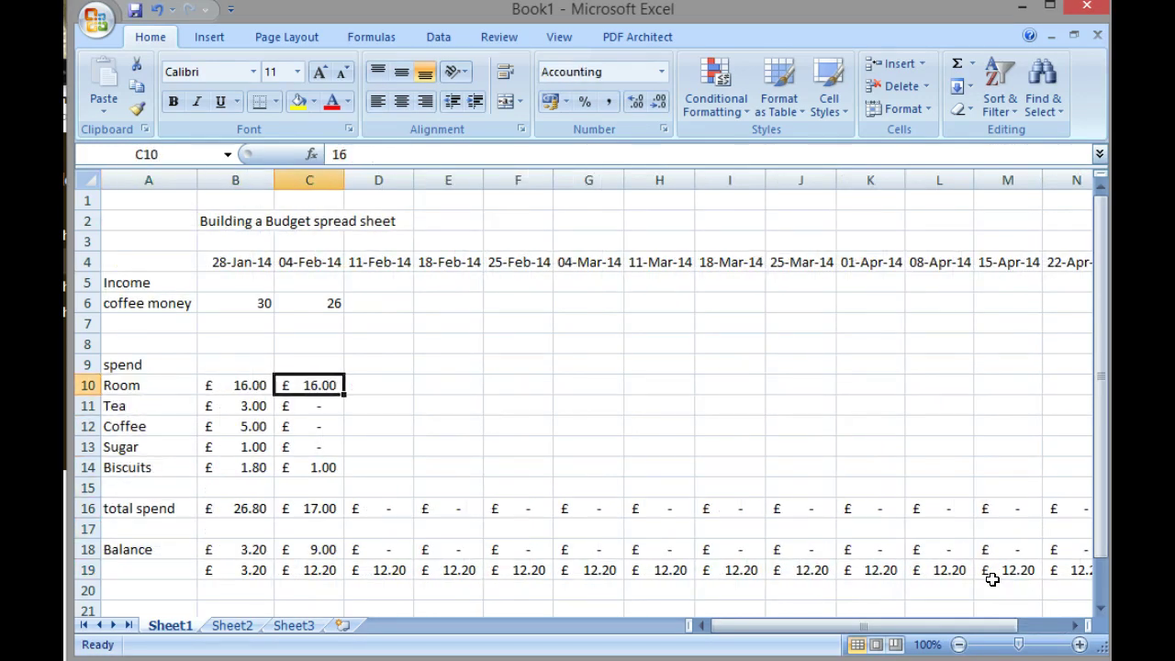
{"action": "key", "text": "Left"}
{"action": "key", "text": "shift+Right"}
{"action": "key", "text": "shift+Right"}
{"action": "key", "text": "shift+Right"}
{"action": "key", "text": "shift+Right"}
{"action": "key", "text": "shift+Right"}
{"action": "key", "text": "shift+Right"}
{"action": "key", "text": "shift+Right"}
{"action": "key", "text": "shift+Right"}
{"action": "key", "text": "shift+Right"}
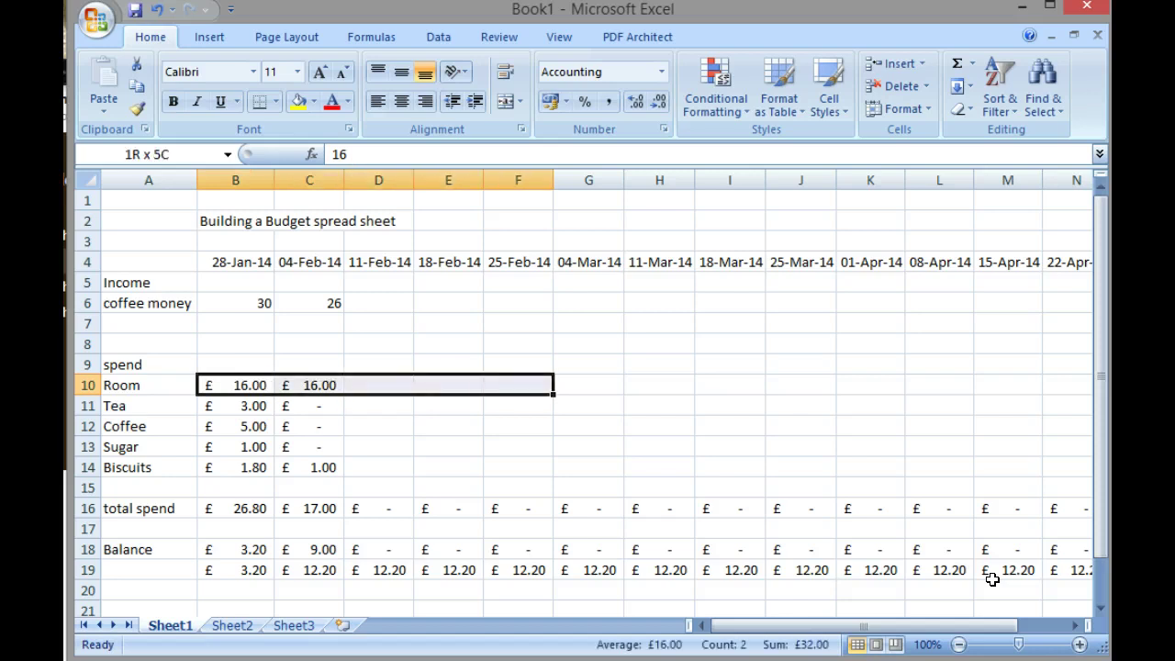
{"action": "key", "text": "shift+Right"}
{"action": "key", "text": "shift+Right"}
{"action": "key", "text": "shift+Right"}
{"action": "key", "text": "shift+Right"}
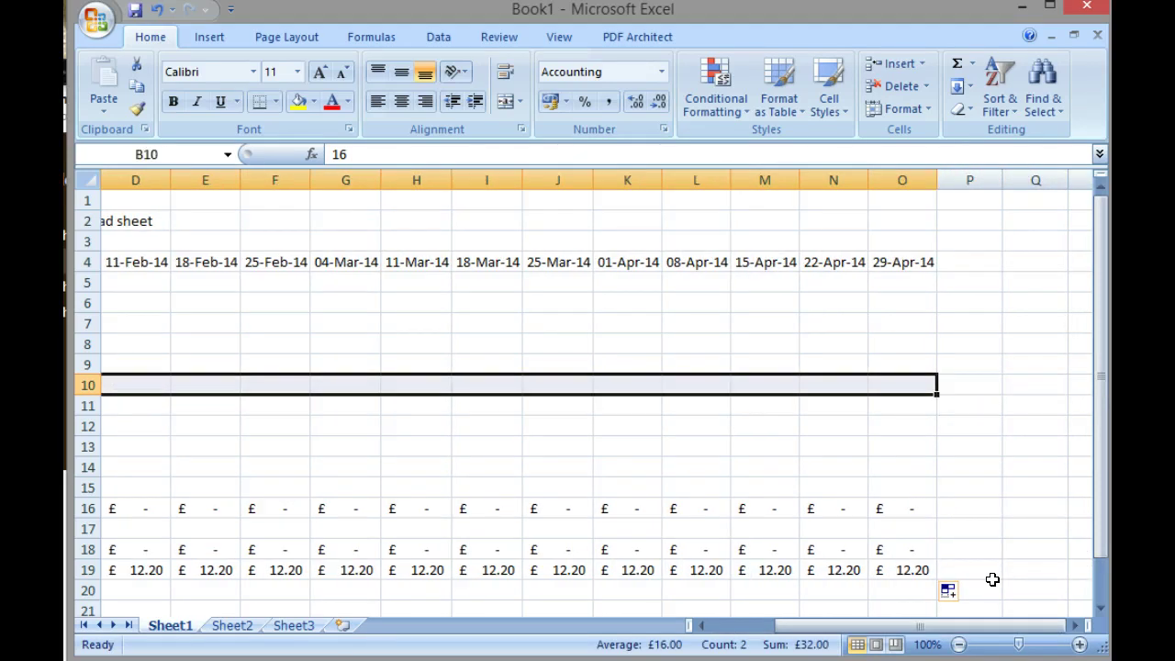
{"action": "key", "text": "ctrl+r"}
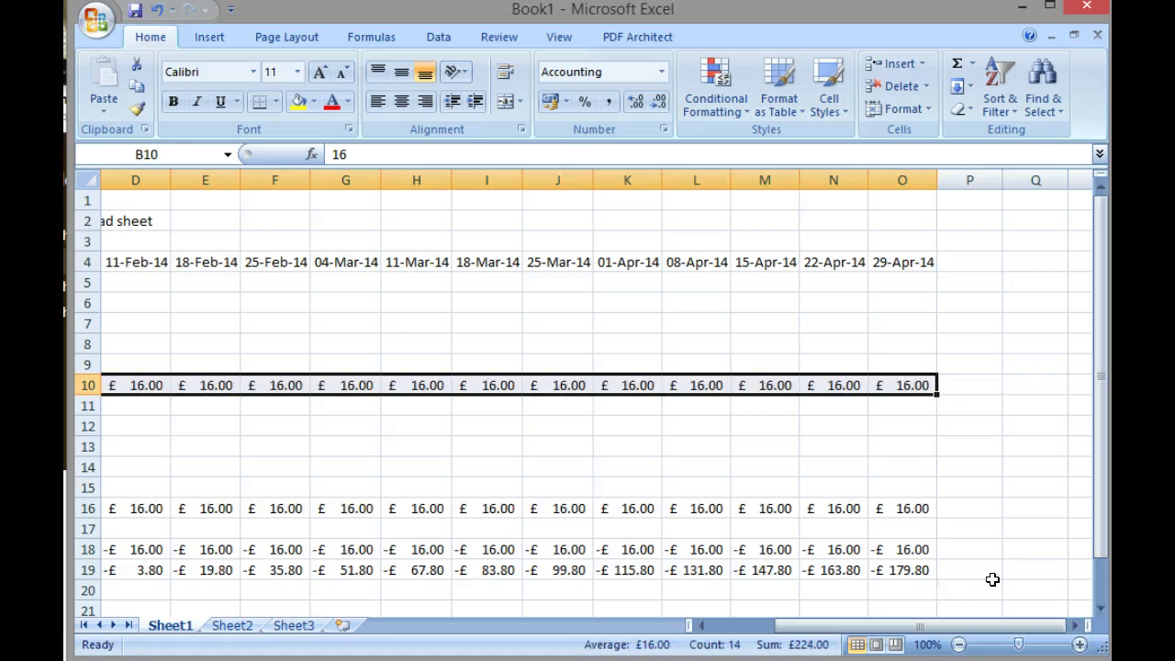
{"action": "key", "text": "Down"}
{"action": "key", "text": "Down"}
{"action": "key", "text": "Down"}
{"action": "key", "text": "Down"}
{"action": "key", "text": "Down"}
{"action": "key", "text": "Down"}
{"action": "key", "text": "Down"}
{"action": "key", "text": "Down"}
{"action": "key", "text": "Down"}
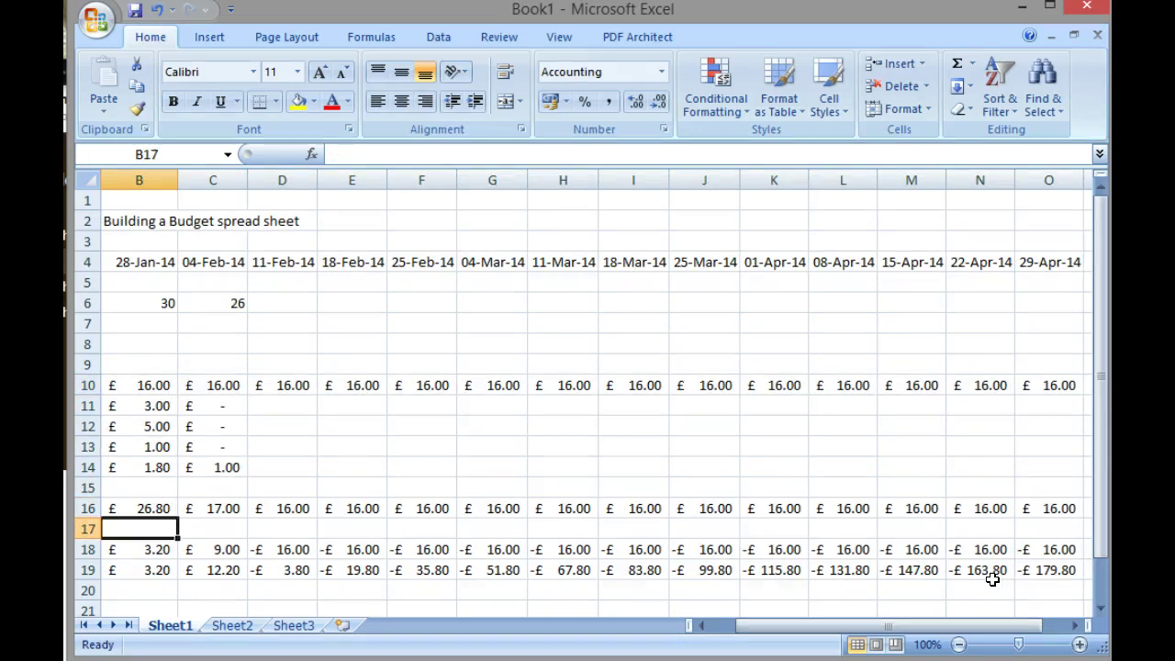
{"action": "key", "text": "Right"}
{"action": "key", "text": "Right"}
{"action": "key", "text": "Up"}
{"action": "key", "text": "Up"}
{"action": "key", "text": "Left"}
{"action": "key", "text": "Left"}
{"action": "key", "text": "Left"}
{"action": "key", "text": "Up"}
{"action": "key", "text": "Up"}
{"action": "key", "text": "Up"}
{"action": "key", "text": "Up"}
{"action": "key", "text": "Up"}
{"action": "key", "text": "Up"}
{"action": "key", "text": "Up"}
{"action": "key", "text": "Up"}
{"action": "key", "text": "Up"}
{"action": "key", "text": "Up"}
{"action": "key", "text": "Up"}
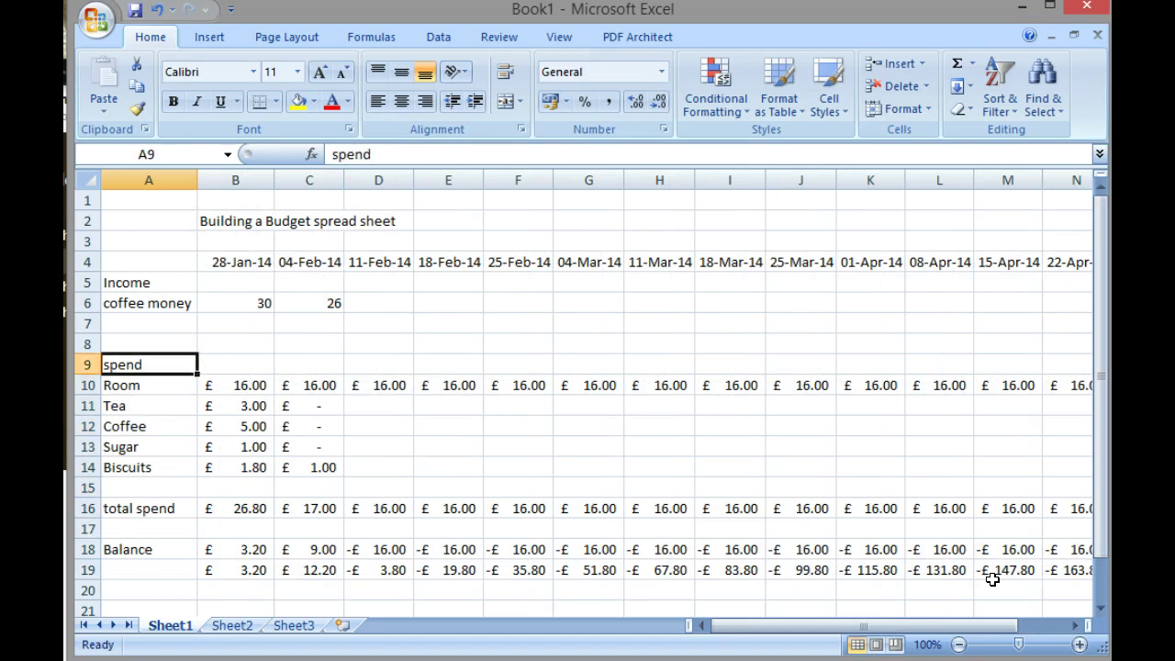
Apply £ Accounting Number Format to the coffee money cells B6:O6
{"action": "key", "text": "Up"}
{"action": "key", "text": "Up"}
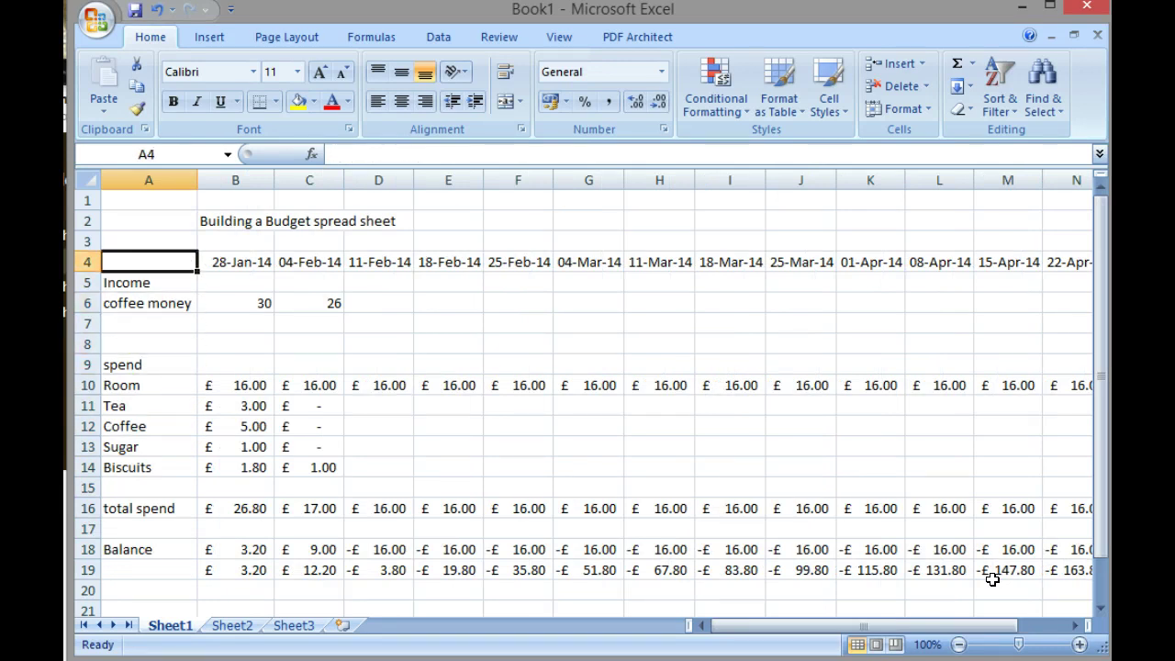
{"action": "key", "text": "Down"}
{"action": "key", "text": "Down"}
{"action": "key", "text": "Down"}
{"action": "key", "text": "Down"}
{"action": "key", "text": "Down"}
{"action": "key", "text": "Down"}
{"action": "key", "text": "Down"}
{"action": "key", "text": "Down"}
{"action": "key", "text": "Down"}
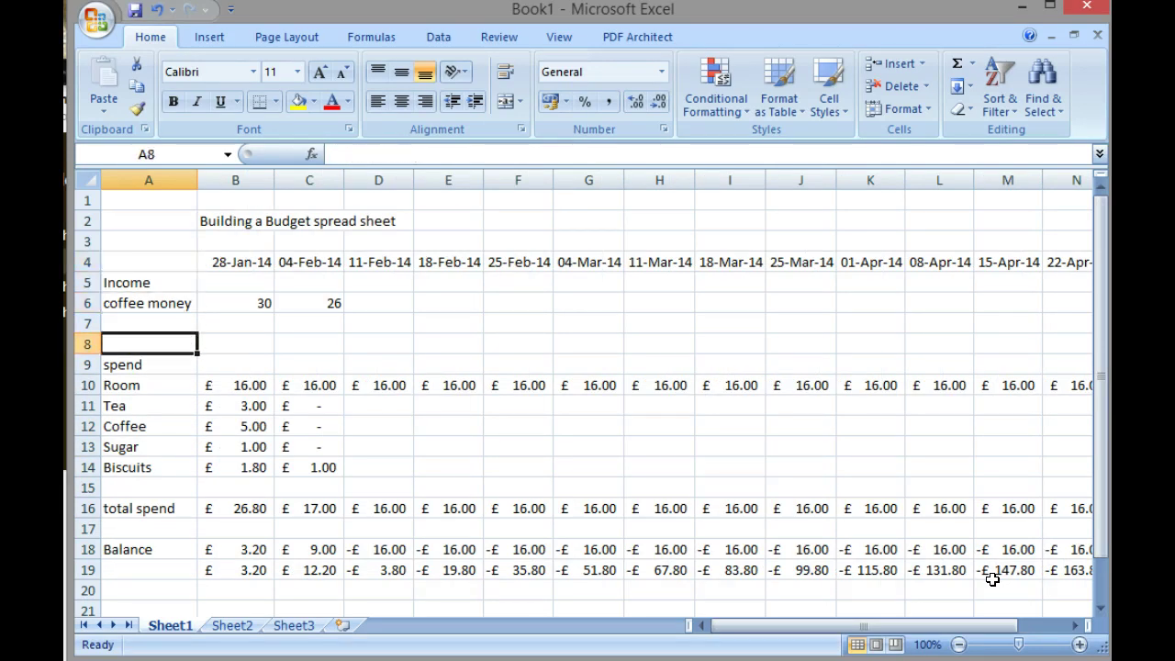
{"action": "key", "text": "Down"}
{"action": "key", "text": "Down"}
{"action": "key", "text": "Down"}
{"action": "key", "text": "Up"}
{"action": "key", "text": "Up"}
{"action": "key", "text": "Up"}
{"action": "key", "text": "Up"}
{"action": "key", "text": "Up"}
{"action": "key", "text": "Up"}
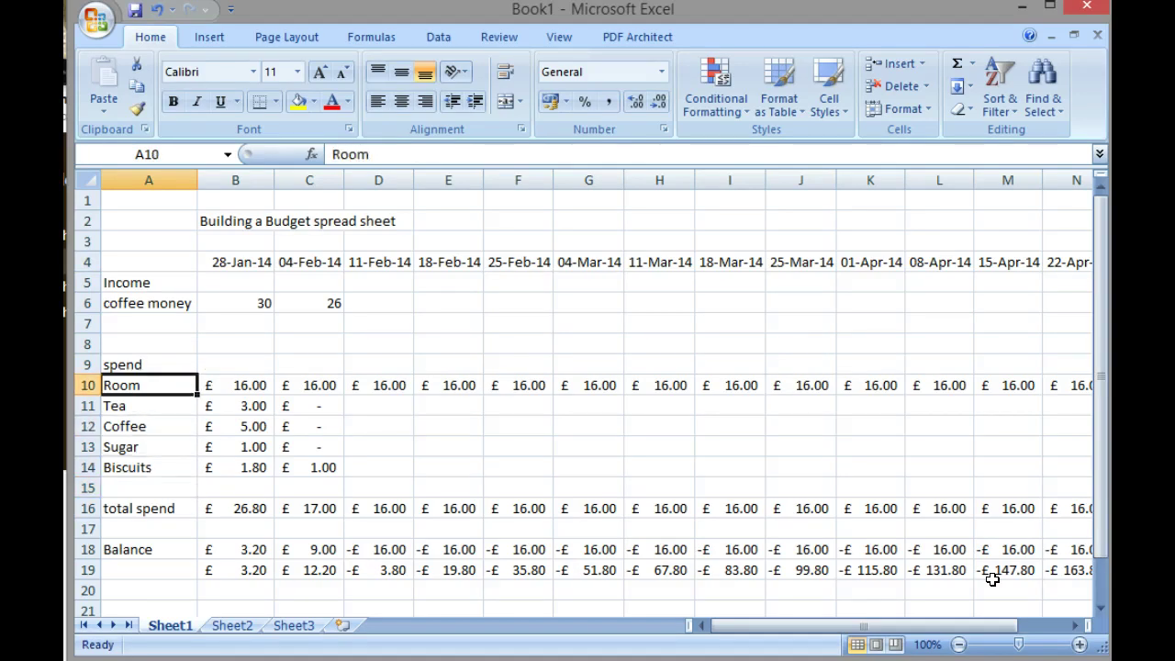
{"action": "key", "text": "Up"}
{"action": "key", "text": "Up"}
{"action": "key", "text": "Up"}
{"action": "key", "text": "Up"}
{"action": "key", "text": "Right"}
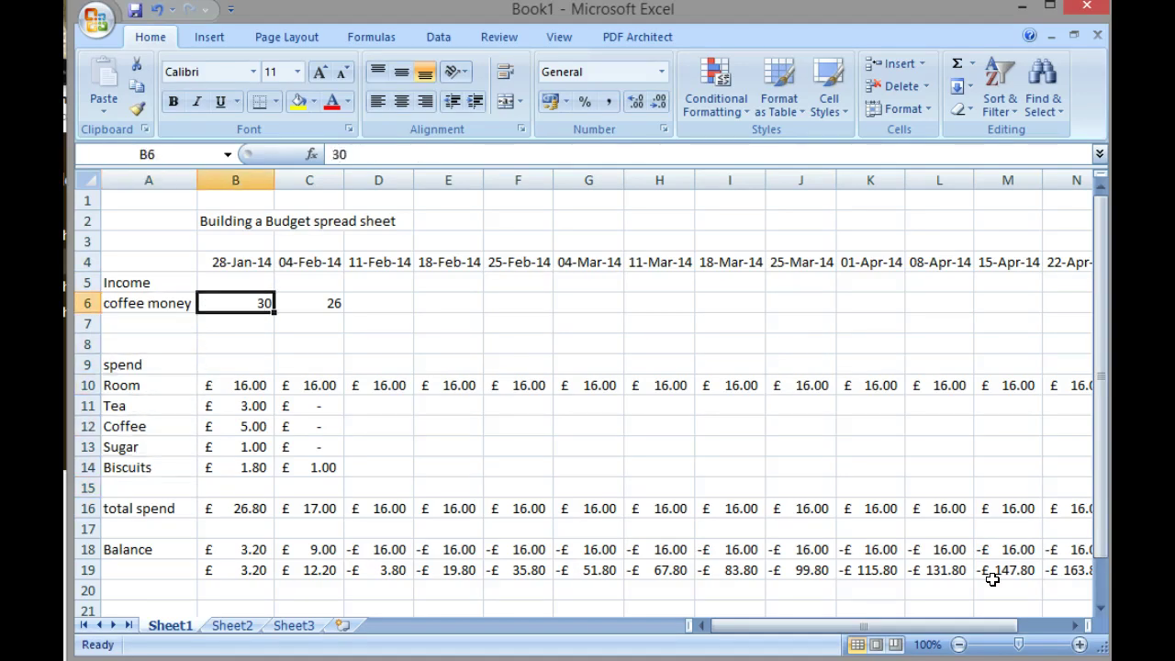
{"action": "key", "text": "Right"}
{"action": "key", "text": "Left"}
{"action": "key", "text": "Right"}
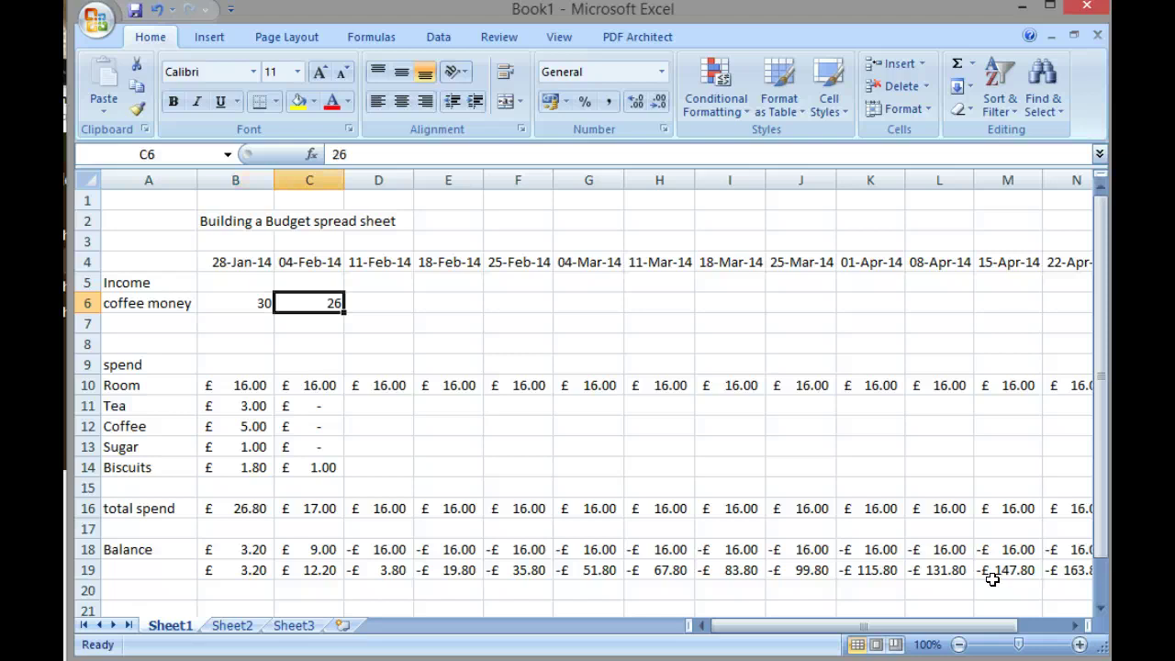
{"action": "key", "text": "Left"}
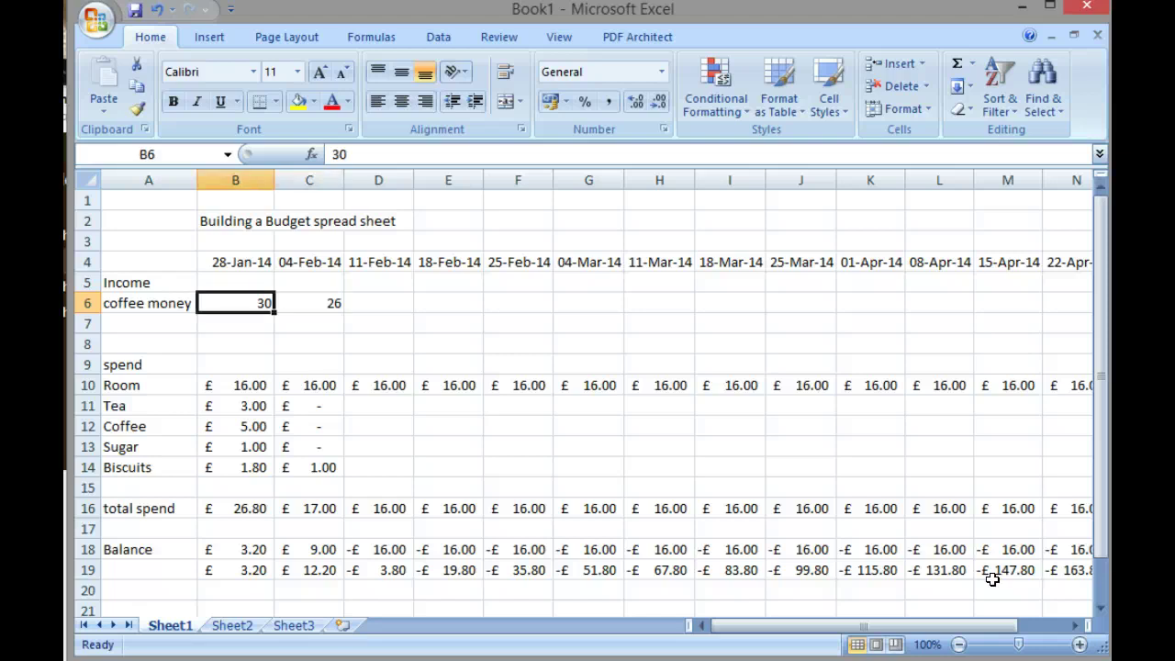
{"action": "key", "text": "shift+Right"}
{"action": "key", "text": "shift+Right"}
{"action": "key", "text": "shift+Right"}
{"action": "key", "text": "shift+Right"}
{"action": "key", "text": "shift+Right"}
{"action": "key", "text": "shift+Right"}
{"action": "key", "text": "shift+Right"}
{"action": "key", "text": "shift+Right"}
{"action": "key", "text": "shift+Right"}
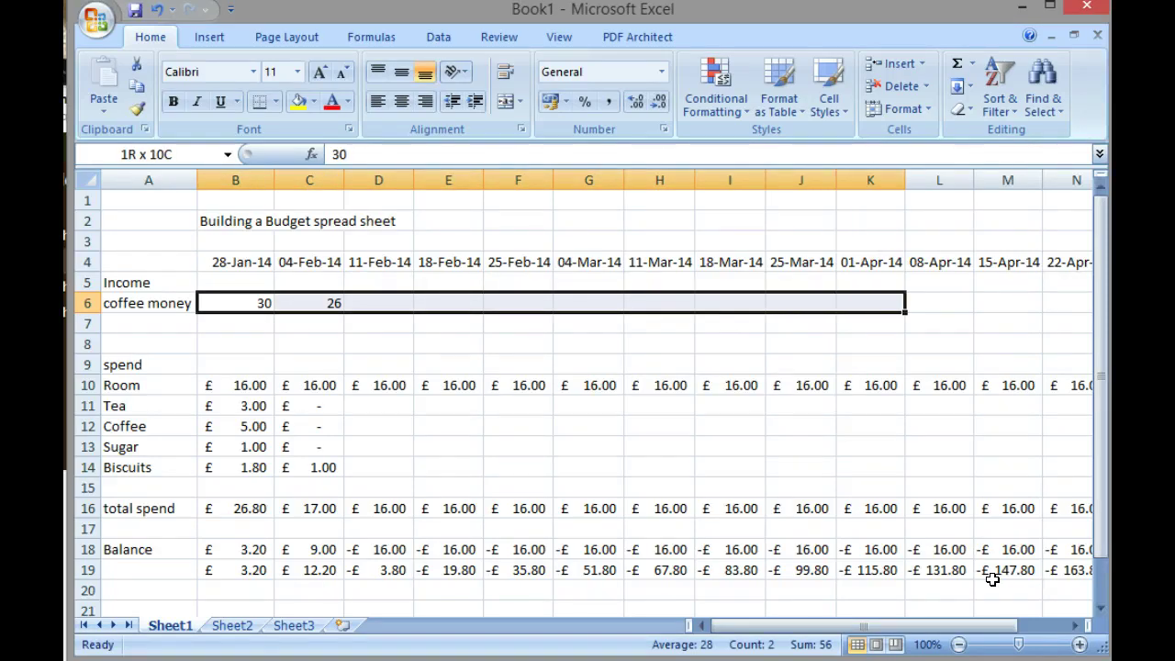
{"action": "key", "text": "shift+Right"}
{"action": "key", "text": "shift+Right"}
{"action": "key", "text": "shift+Right"}
{"action": "key", "text": "shift+Right"}
{"action": "key", "text": "shift+Right"}
{"action": "key", "text": "shift+Right"}
{"action": "key", "text": "shift+Left"}
{"action": "key", "text": "shift+Left"}
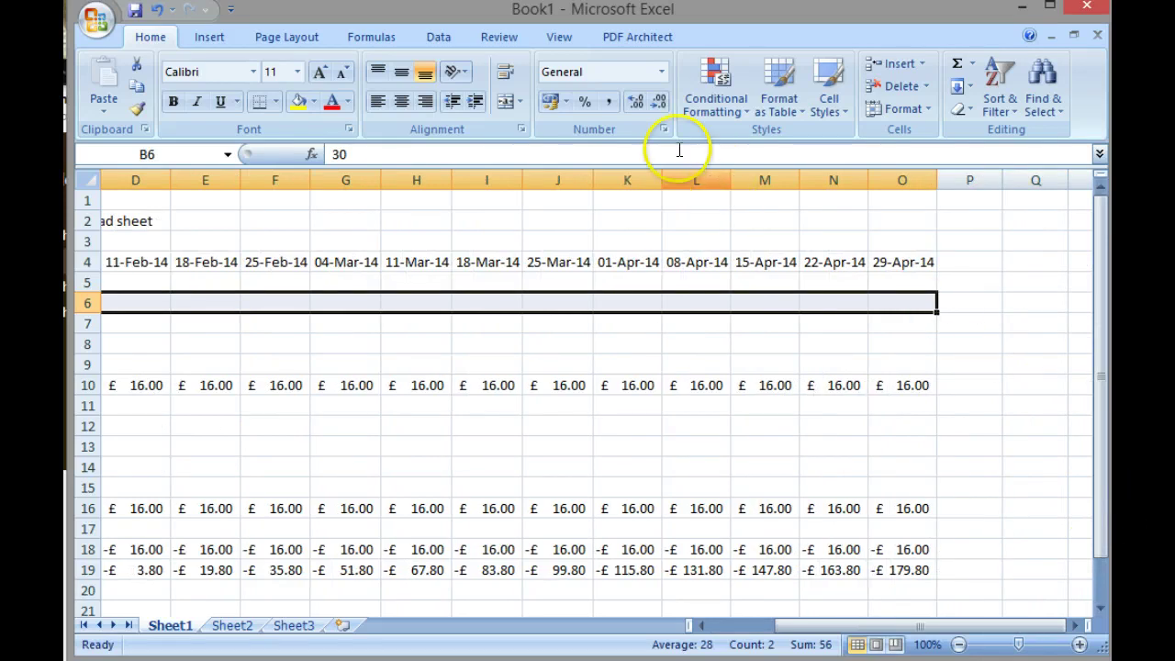
{"action": "left_click", "coordinate": [550, 101]}
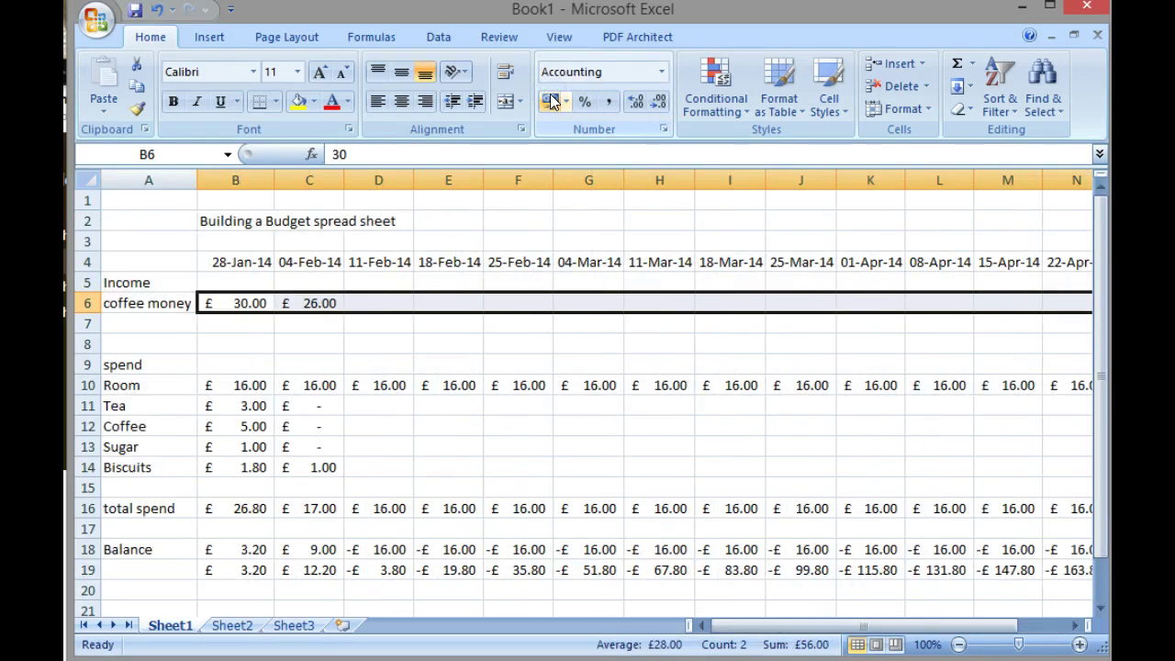
{"action": "key", "text": "Down"}
{"action": "key", "text": "Down"}
{"action": "key", "text": "Down"}
{"action": "key", "text": "Down"}
{"action": "key", "text": "Down"}
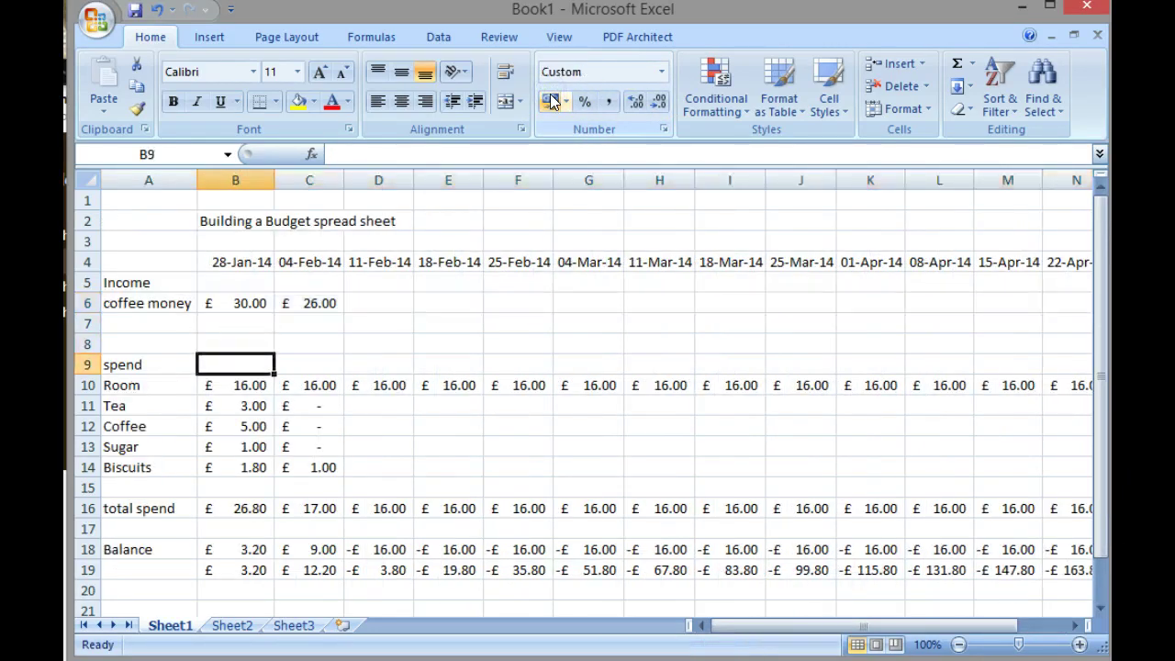
{"action": "key", "text": "Down"}
{"action": "key", "text": "Down"}
{"action": "key", "text": "Down"}
{"action": "key", "text": "Down"}
{"action": "key", "text": "Down"}
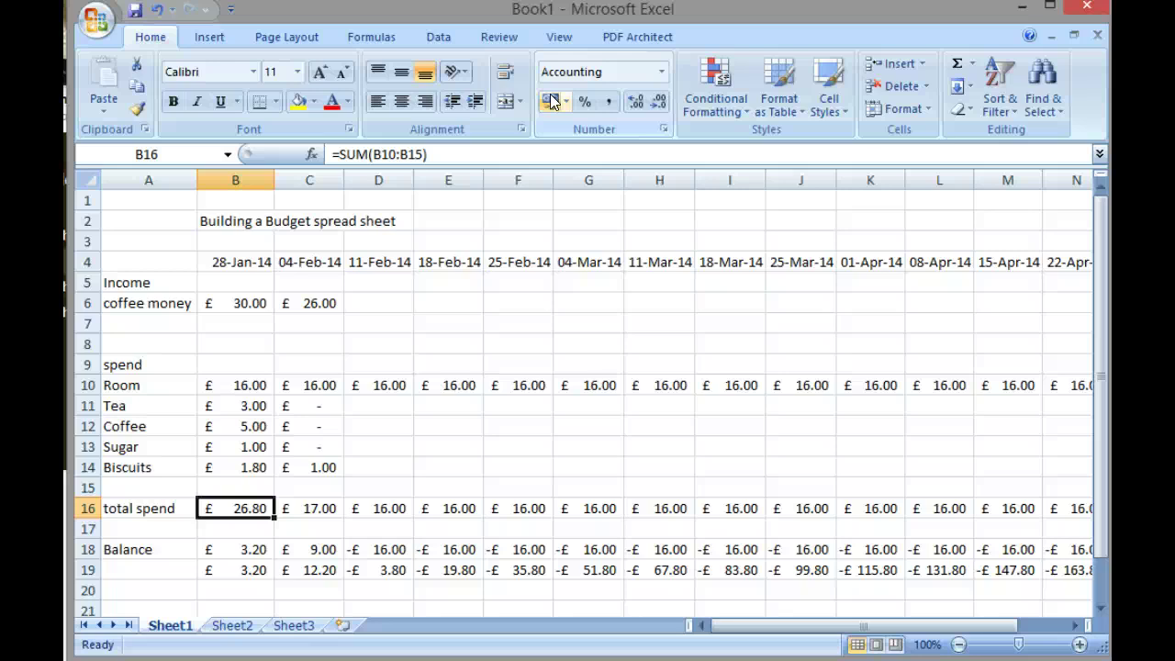
{"action": "key", "text": "Down"}
{"action": "key", "text": "Down"}
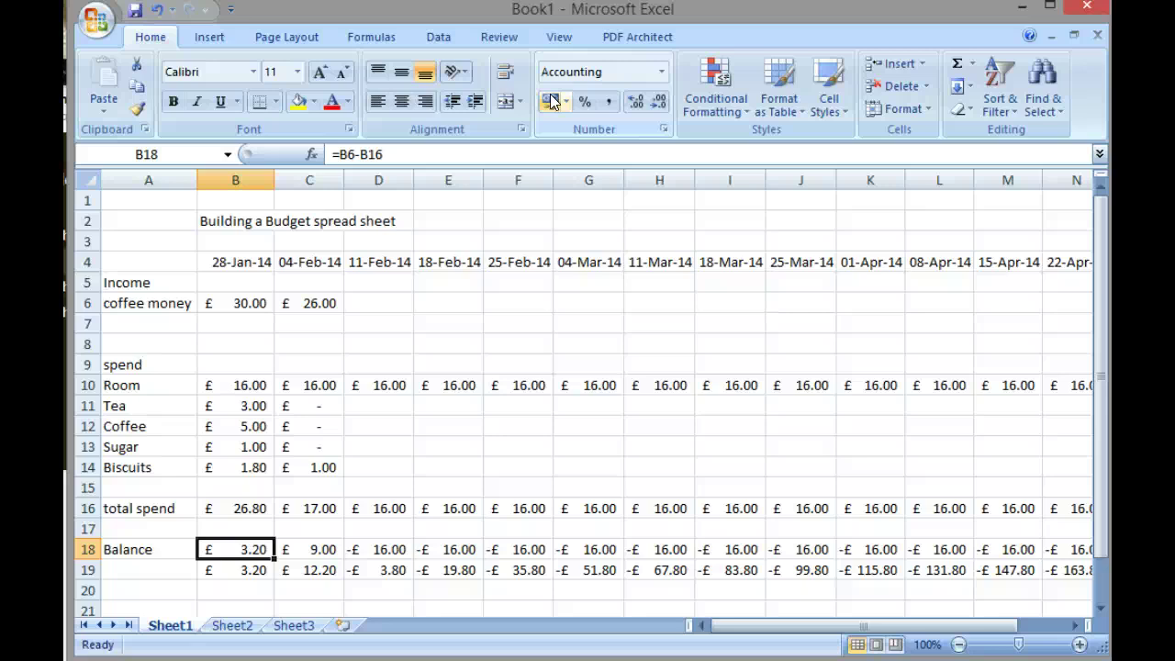
{"action": "key", "text": "Down"}
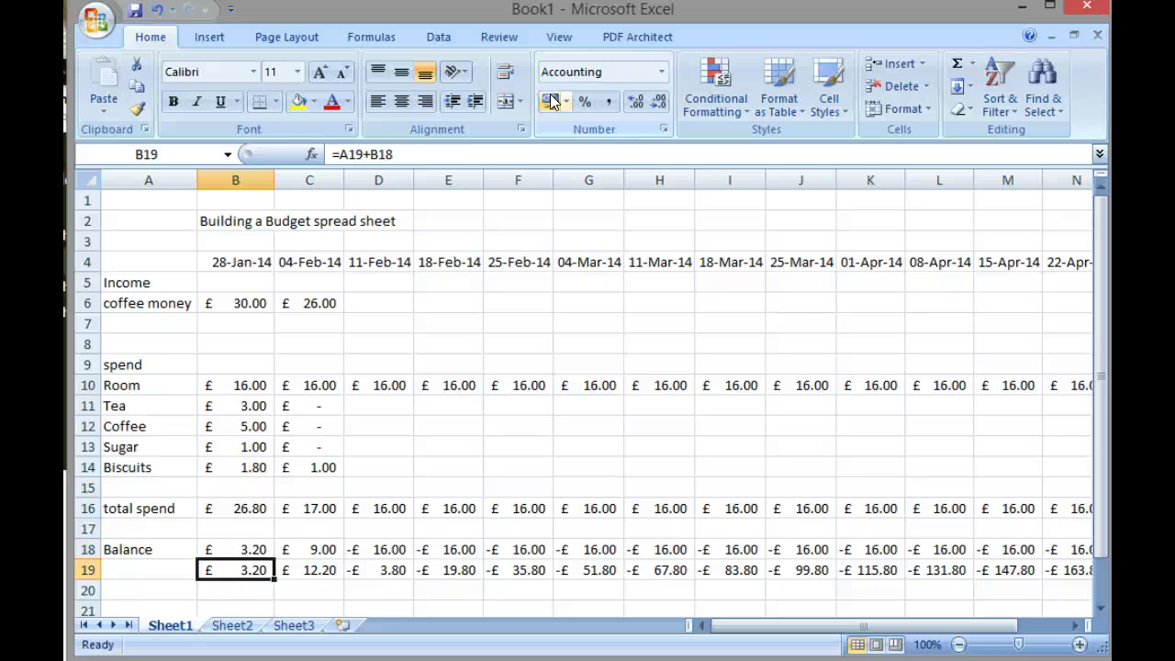
{"action": "key", "text": "Left"}
{"action": "key", "text": "Right"}
{"action": "key", "text": "Up"}
{"action": "key", "text": "Left"}
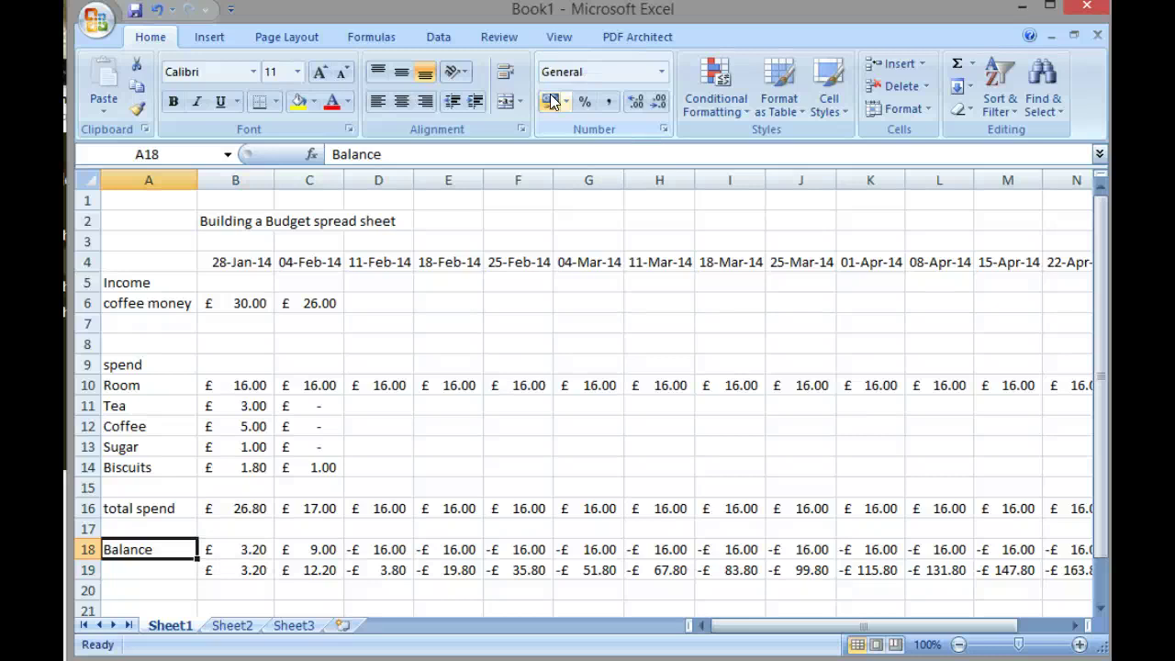
{"action": "key", "text": "Down"}
{"action": "key", "text": "Right"}
{"action": "key", "text": "Up"}
{"action": "key", "text": "Down"}
{"action": "key", "text": "Right"}
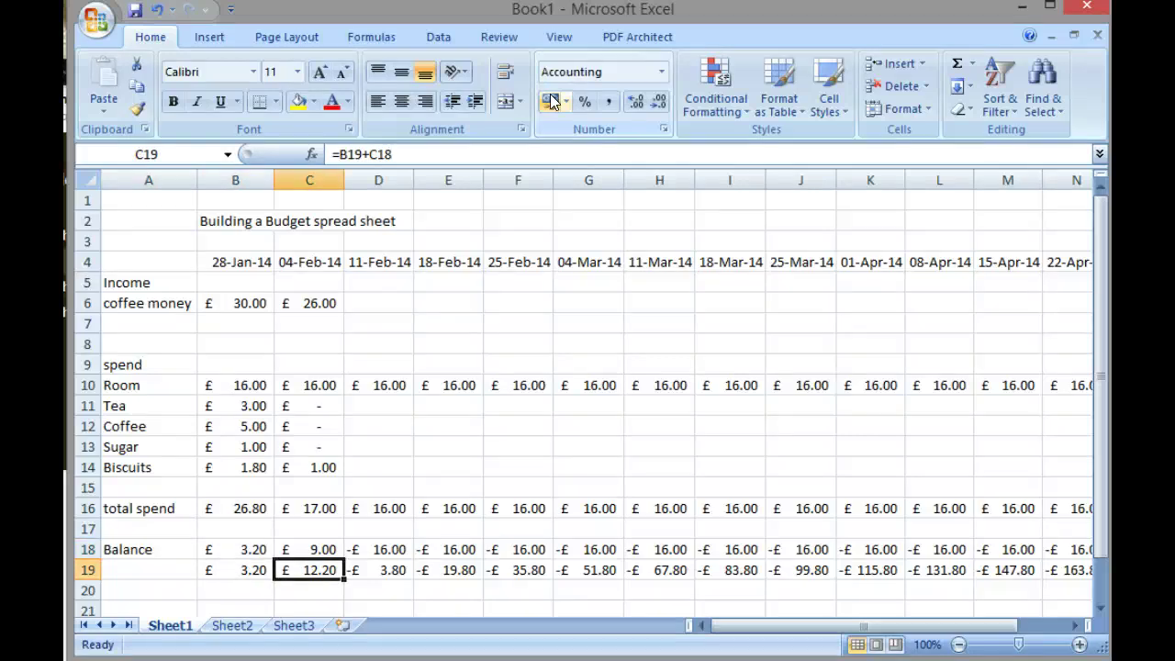
{"action": "key", "text": "Up"}
{"action": "key", "text": "Down"}
{"action": "key", "text": "Left"}
{"action": "key", "text": "Up"}
{"action": "key", "text": "Up"}
{"action": "key", "text": "Up"}
{"action": "key", "text": "Up"}
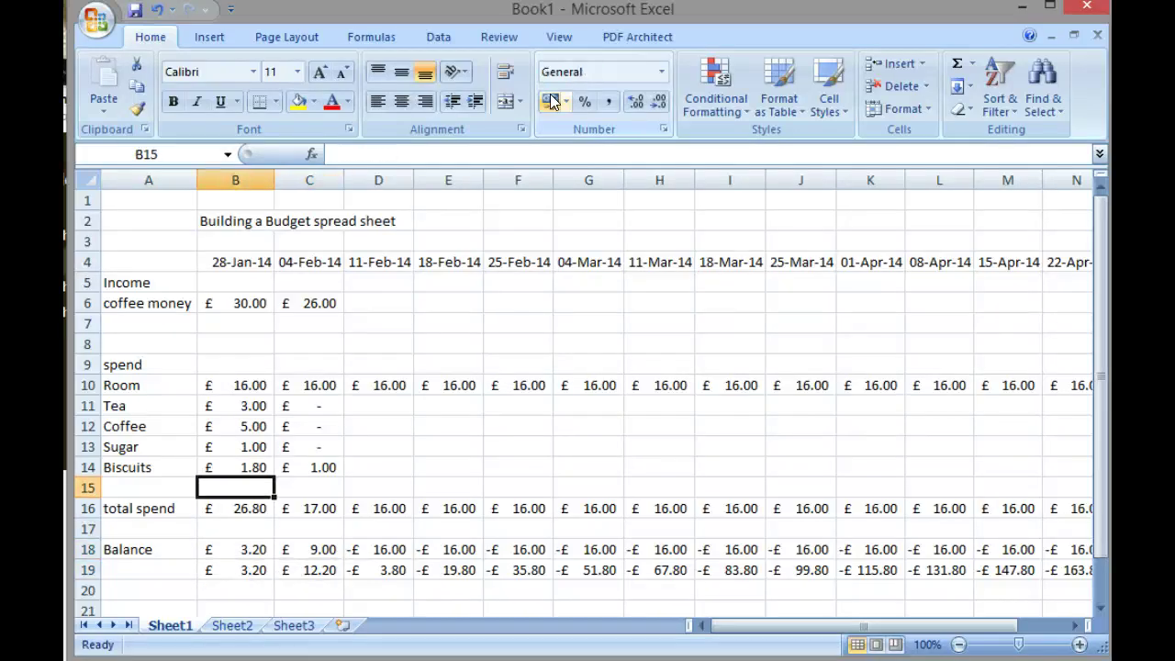
{"action": "key", "text": "Up"}
{"action": "key", "text": "Up"}
{"action": "key", "text": "Up"}
{"action": "key", "text": "Up"}
{"action": "key", "text": "Up"}
{"action": "key", "text": "Up"}
{"action": "key", "text": "Up"}
{"action": "key", "text": "Up"}
{"action": "key", "text": "Up"}
{"action": "key", "text": "Up"}
{"action": "key", "text": "Up"}
{"action": "key", "text": "Up"}
{"action": "key", "text": "Down"}
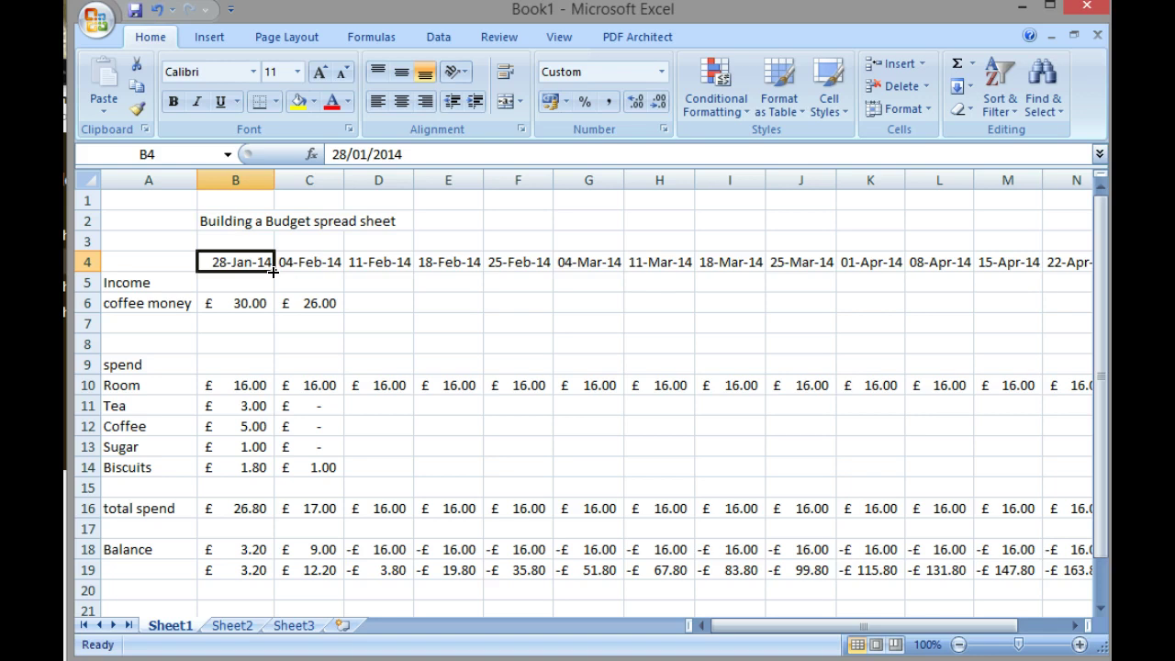
{"action": "left_click_drag", "start_coordinate": [273, 272], "coordinate": [306, 270]}
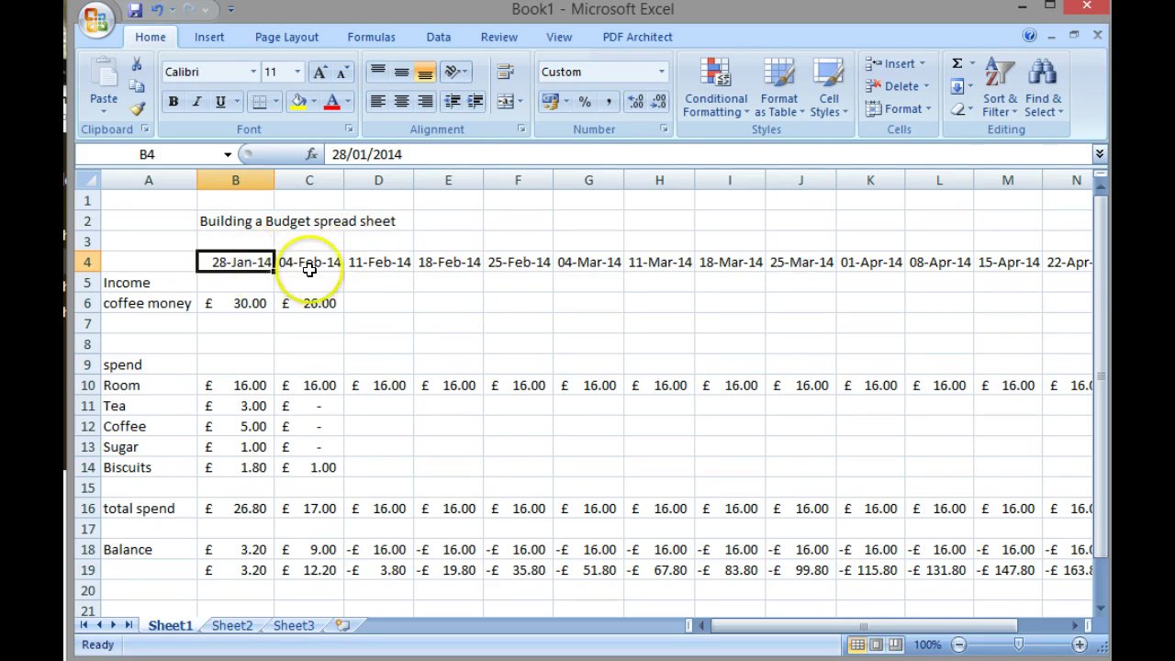
{"action": "left_click", "coordinate": [309, 268]}
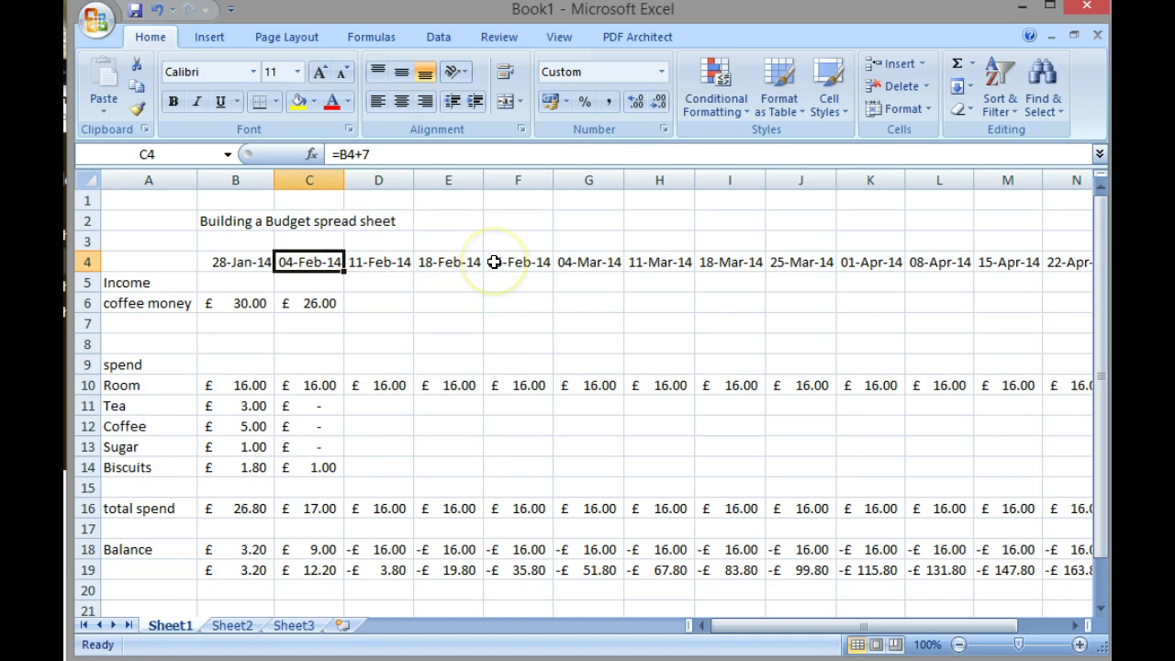
Enter 14 as the 11-Feb-14 coffee money in D6
{"action": "key", "text": "Right"}
{"action": "key", "text": "Down"}
{"action": "key", "text": "Down"}
{"action": "key", "text": "Left"}
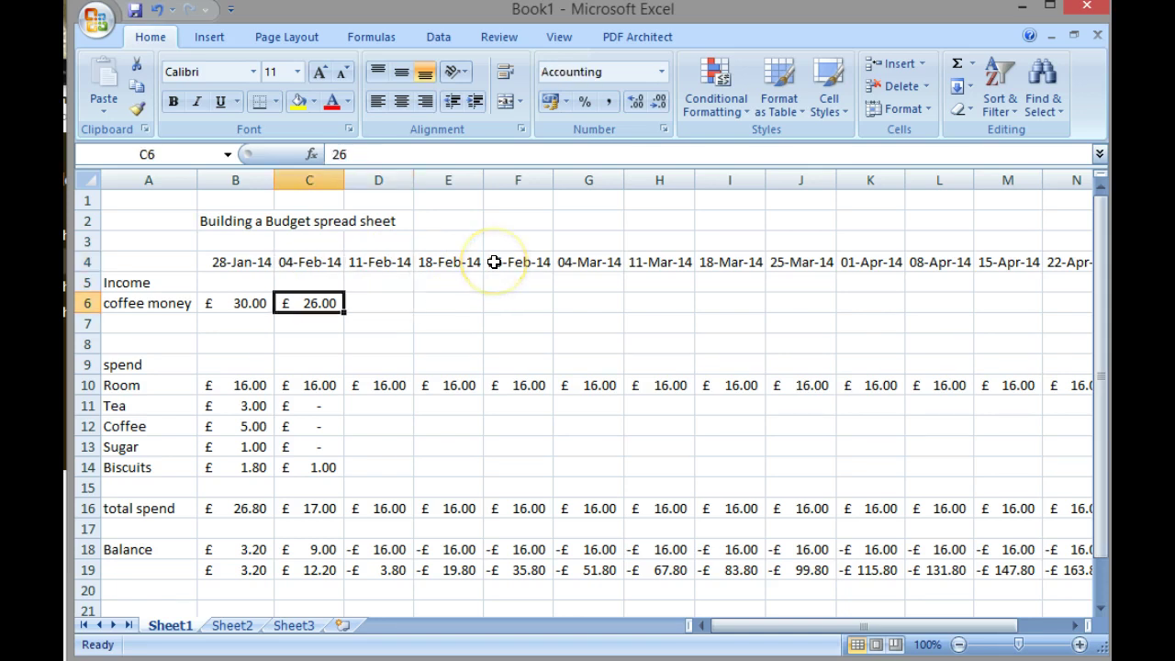
{"action": "key", "text": "Left"}
{"action": "key", "text": "Right"}
{"action": "key", "text": "Left"}
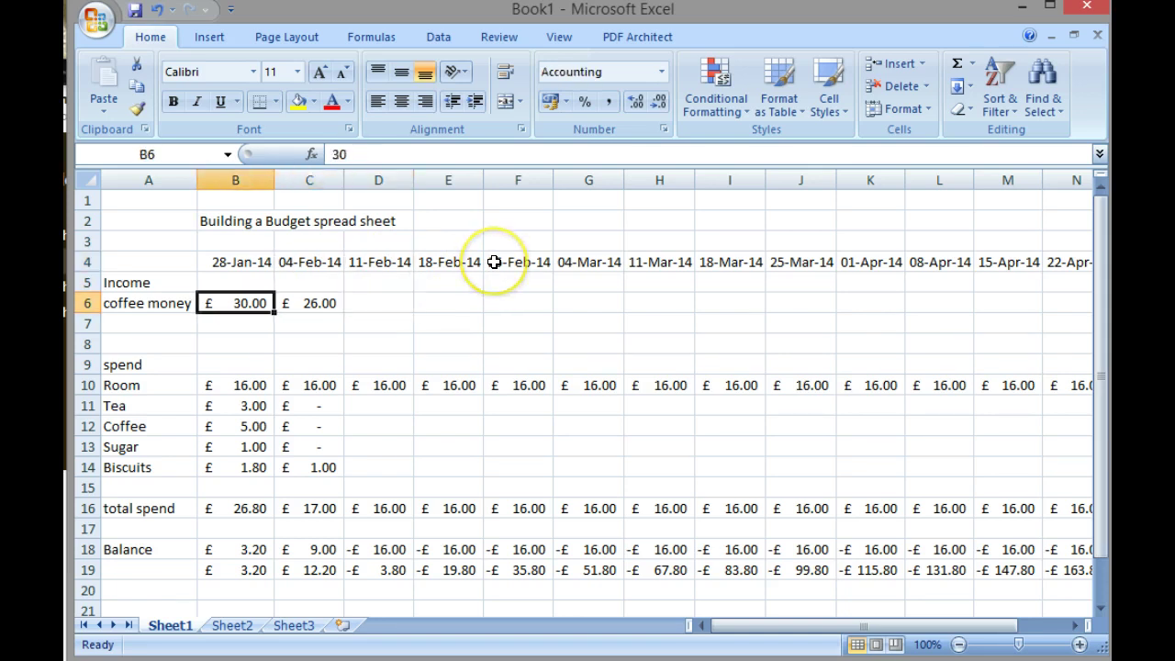
{"action": "key", "text": "Right"}
{"action": "key", "text": "Right"}
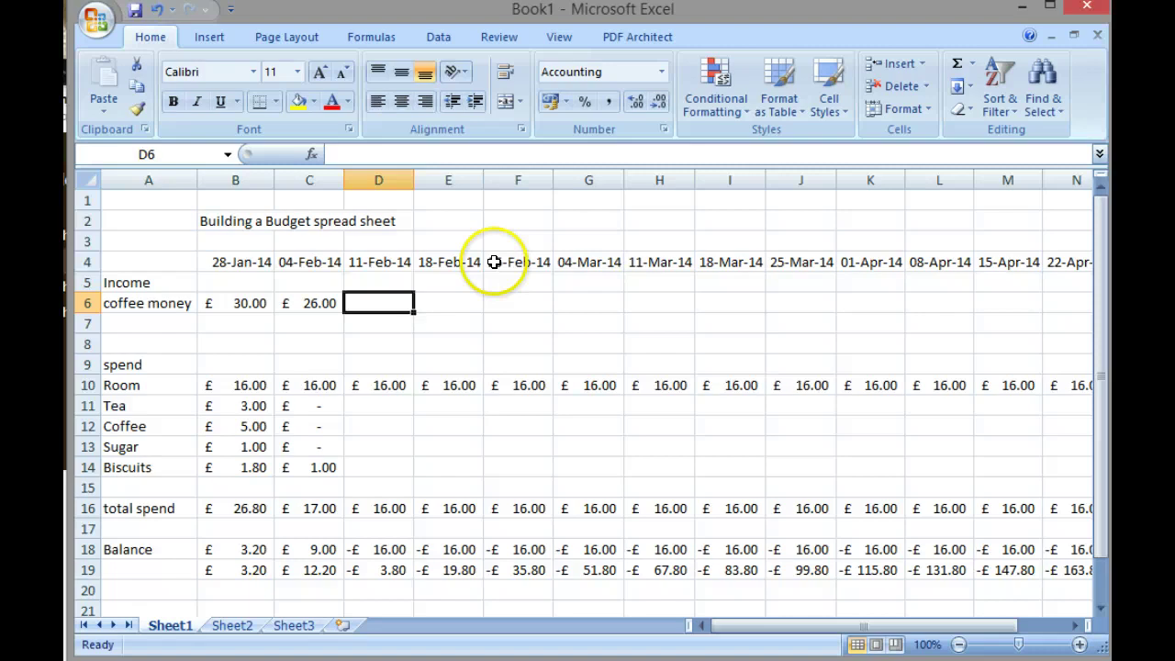
{"action": "type", "text": "14"}
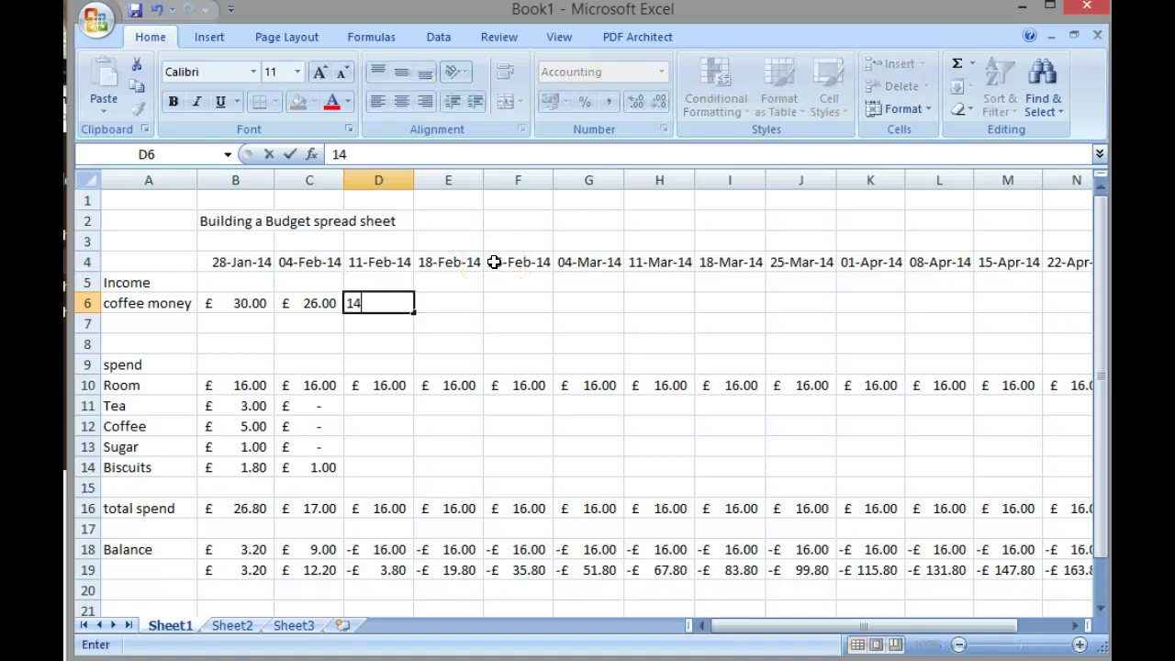
{"action": "key", "text": "Return"}
Enter 2.00 Biscuits in D14 and check the updated total spend, balance and running total
{"action": "key", "text": "Down"}
{"action": "key", "text": "Down"}
{"action": "key", "text": "Down"}
{"action": "key", "text": "Down"}
{"action": "key", "text": "Down"}
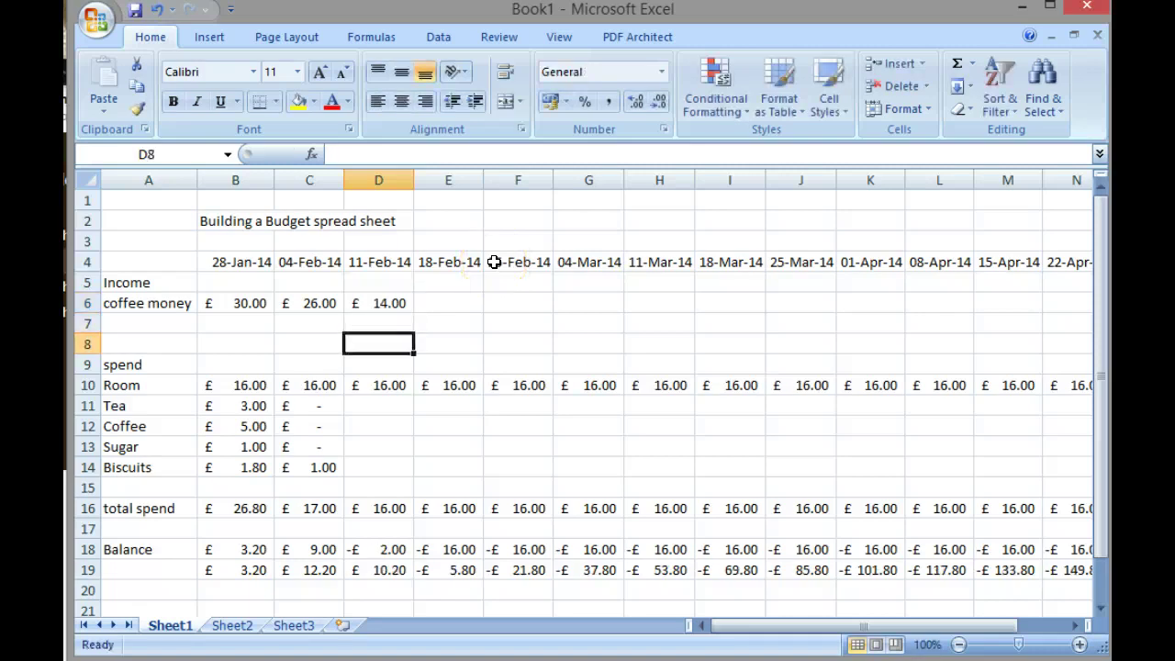
{"action": "key", "text": "Up"}
{"action": "key", "text": "Up"}
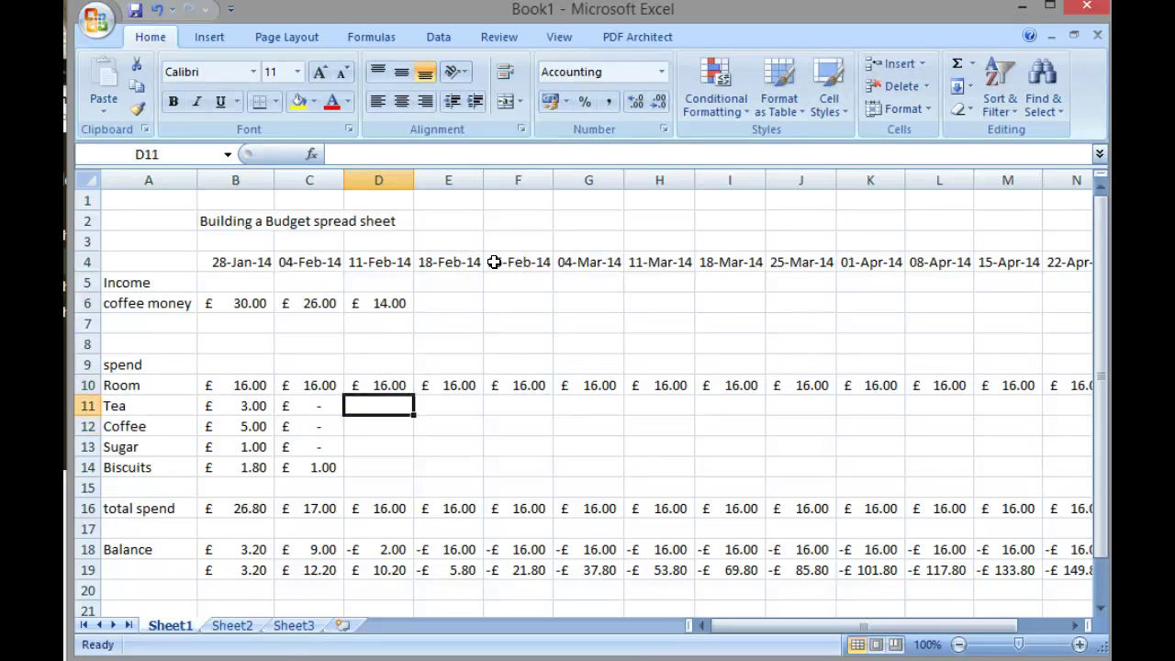
{"action": "key", "text": "Down"}
{"action": "key", "text": "Down"}
{"action": "key", "text": "Down"}
{"action": "key", "text": "Down"}
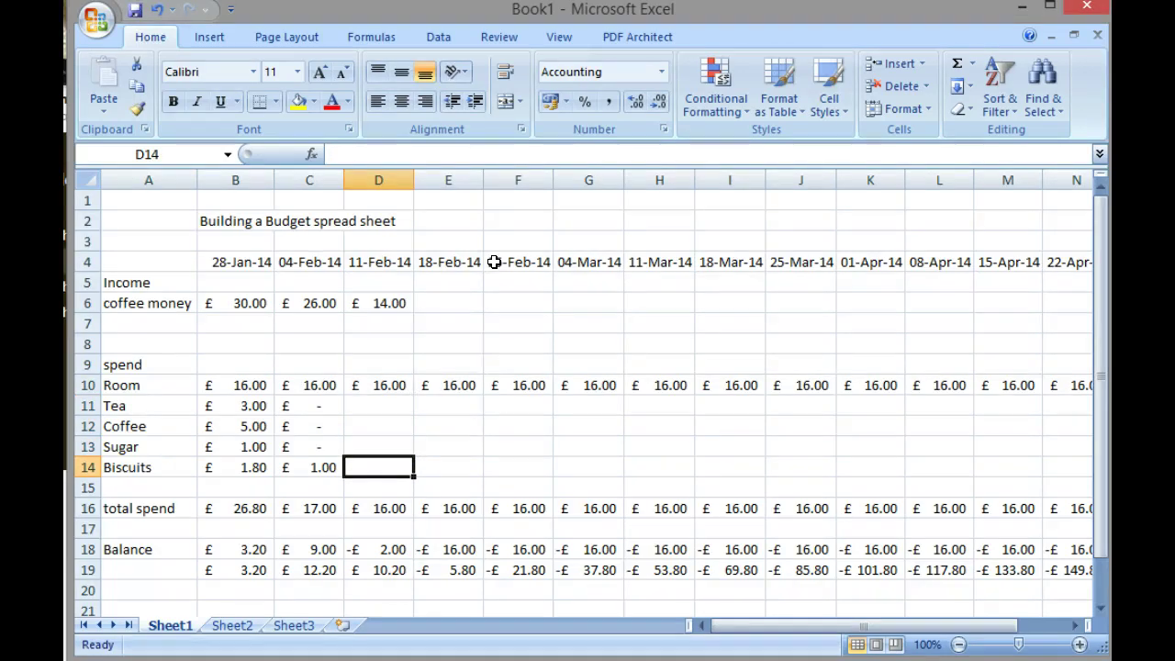
{"action": "type", "text": "2.00"}
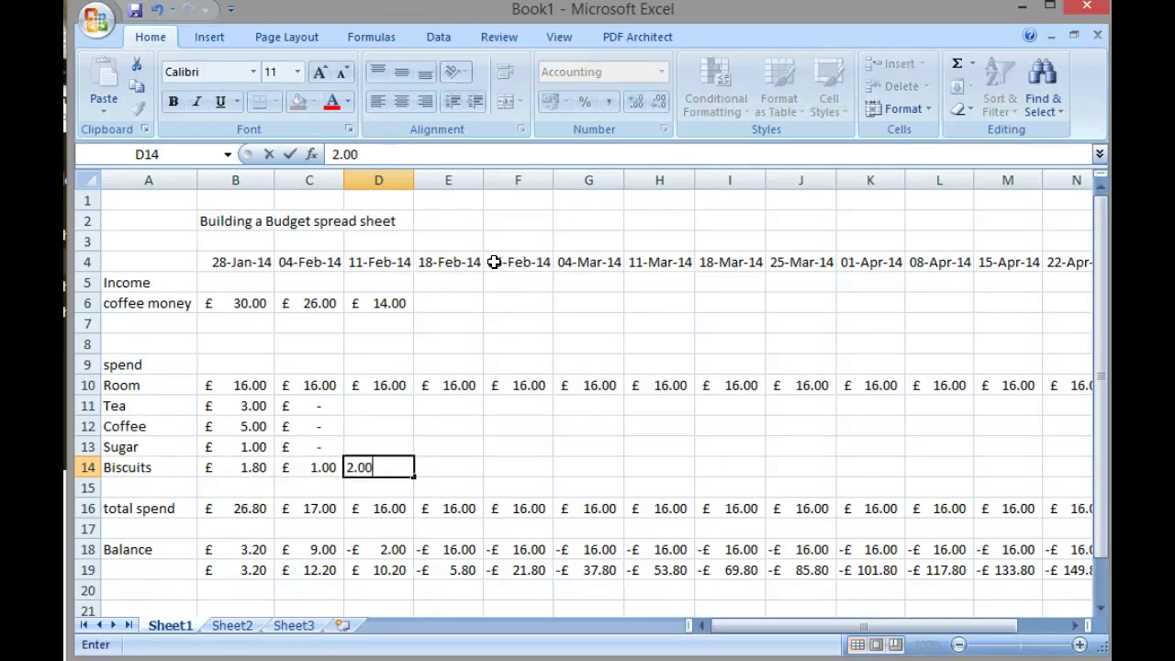
{"action": "key", "text": "Return"}
{"action": "key", "text": "Down"}
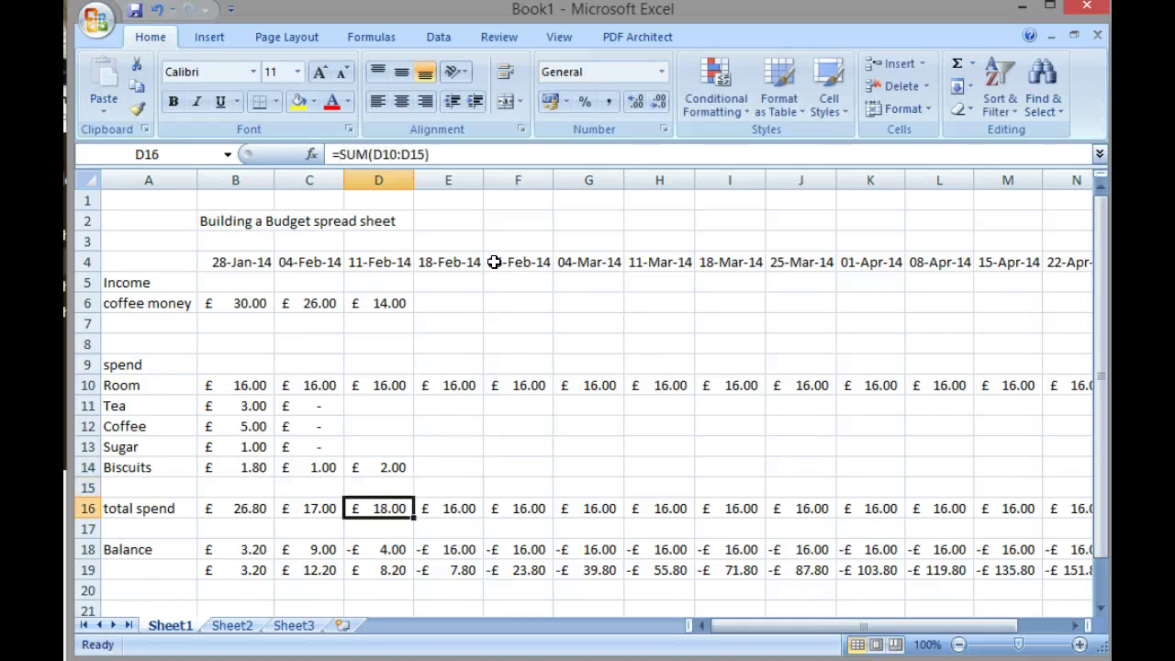
{"action": "key", "text": "Down"}
{"action": "key", "text": "Down"}
{"action": "key", "text": "Down"}
{"action": "key", "text": "Up"}
{"action": "key", "text": "Up"}
{"action": "key", "text": "Up"}
{"action": "key", "text": "Up"}
{"action": "key", "text": "Up"}
{"action": "key", "text": "Down"}
{"action": "key", "text": "Down"}
{"action": "key", "text": "Down"}
{"action": "key", "text": "Down"}
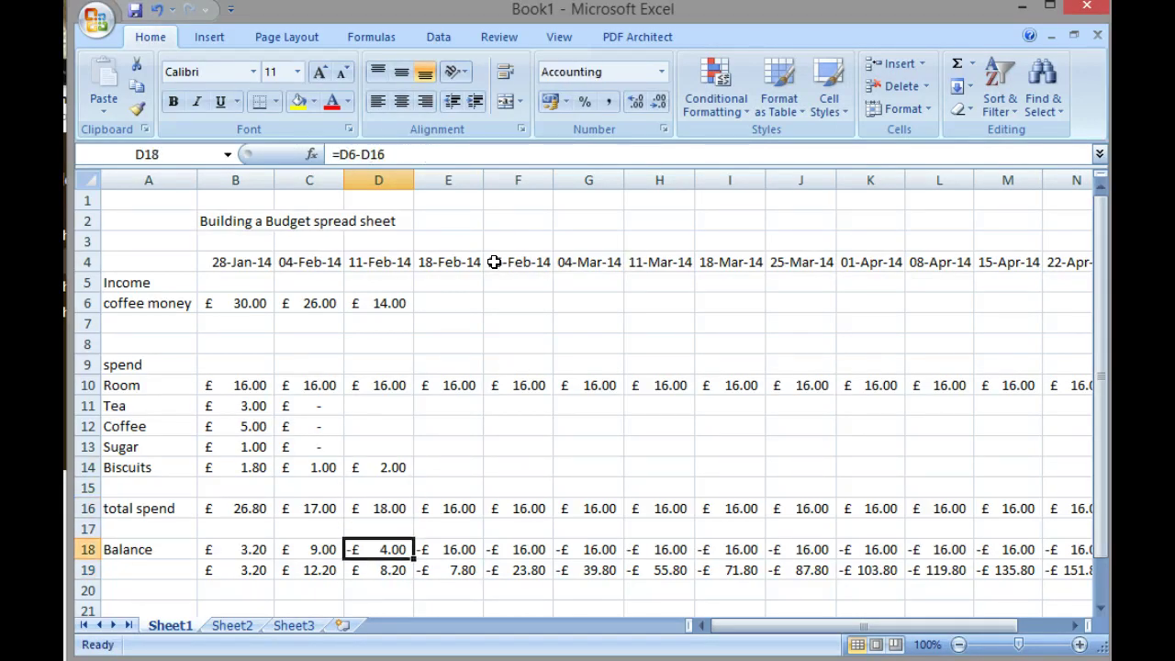
{"action": "key", "text": "Down"}
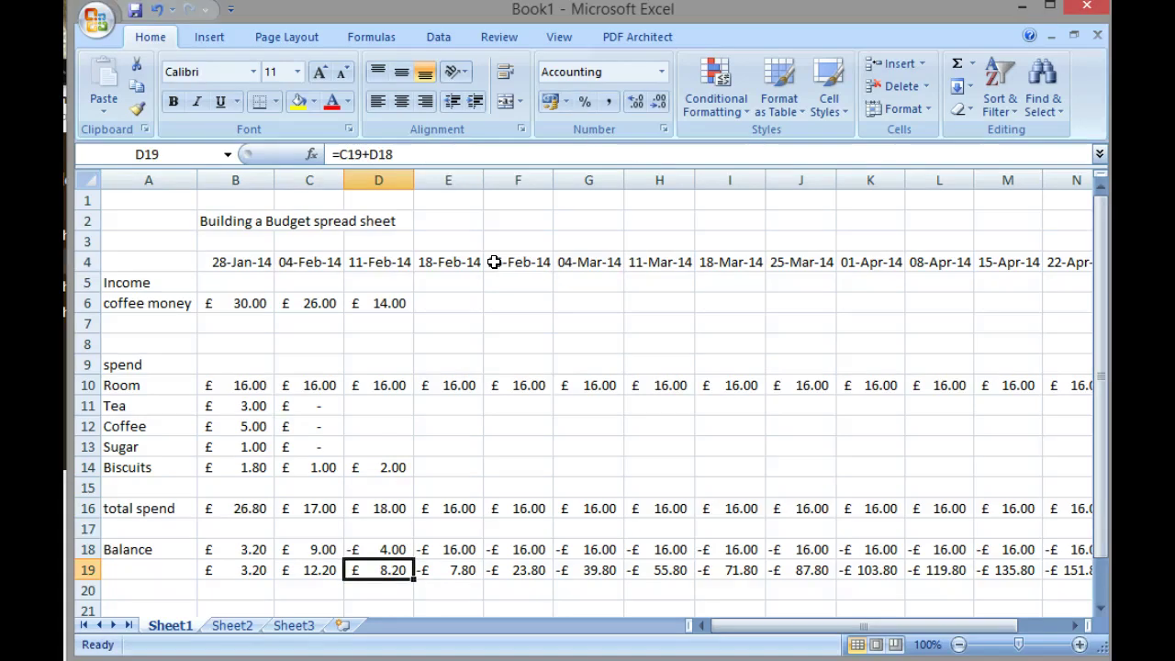
{"action": "key", "text": "Right"}
{"action": "key", "text": "Right"}
{"action": "key", "text": "Left"}
{"action": "key", "text": "Left"}
{"action": "key", "text": "Left"}
{"action": "key", "text": "Left"}
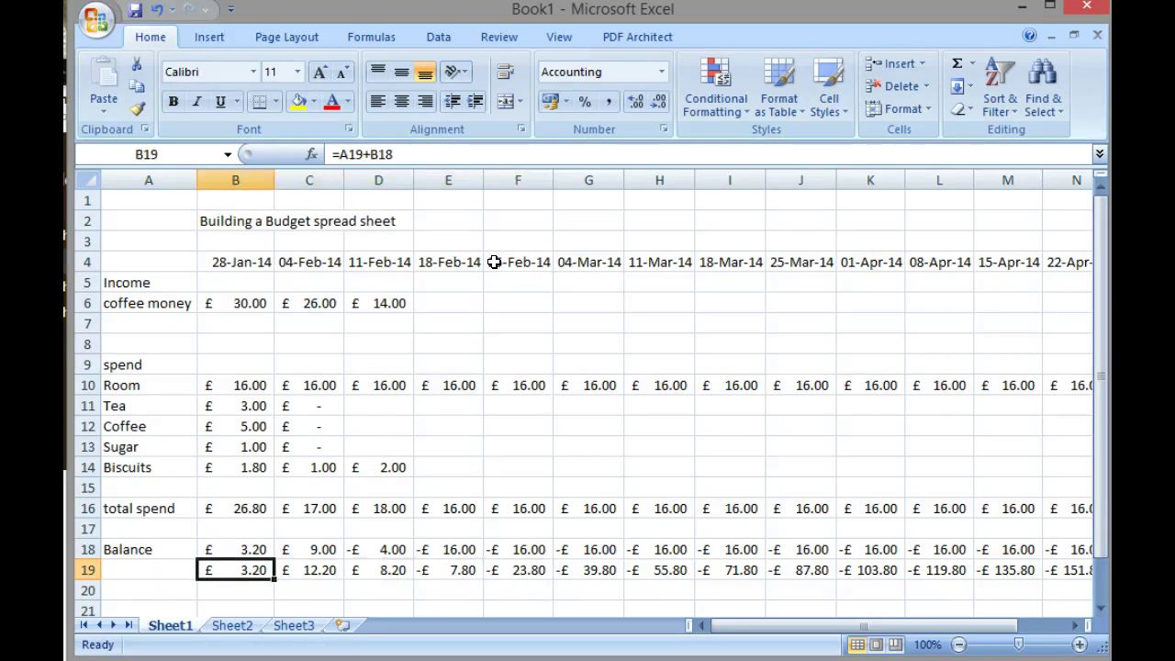